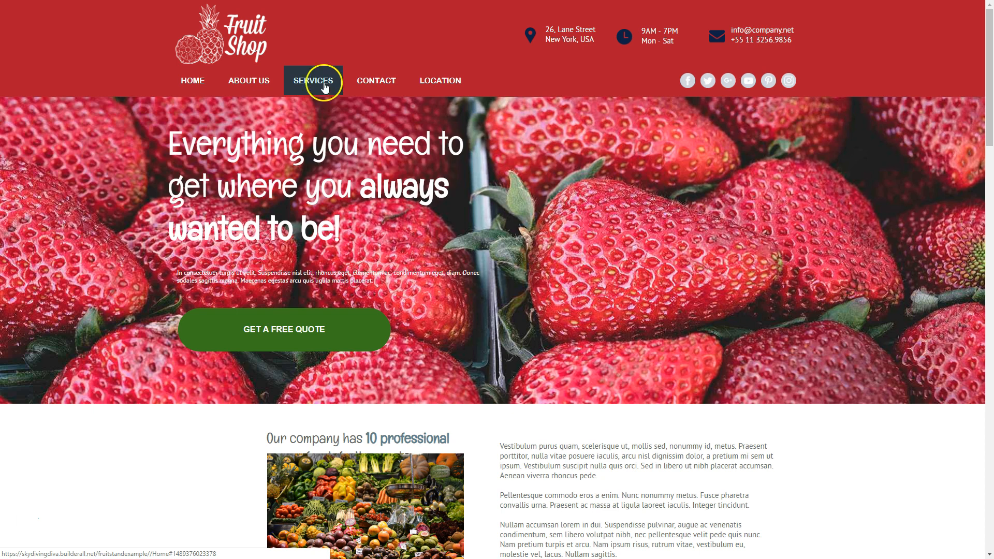
Follow the Fruit Shop example site's About Us, Services, Contact and Location links to examine the page sections they lead to
left_click(254, 82)
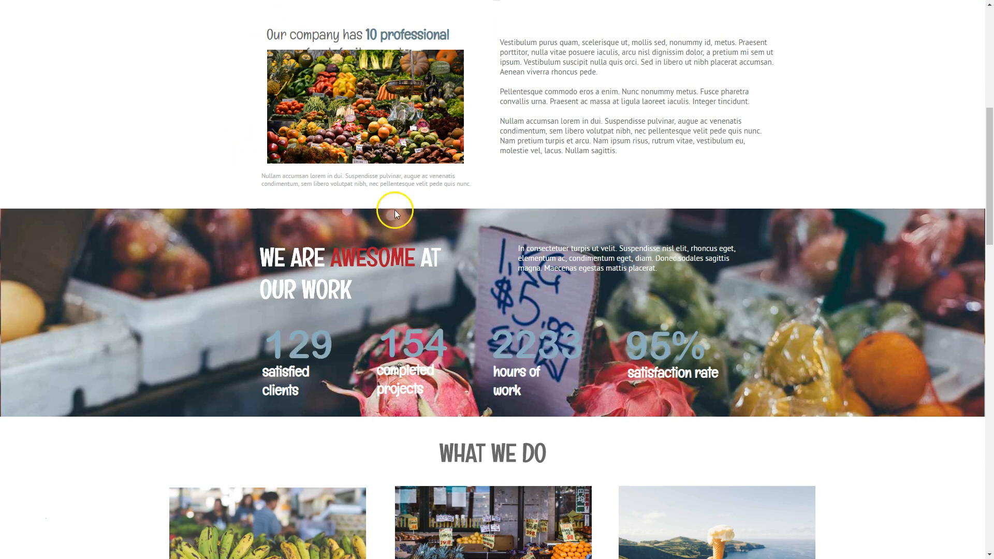
scroll(473, 138, "up", 7)
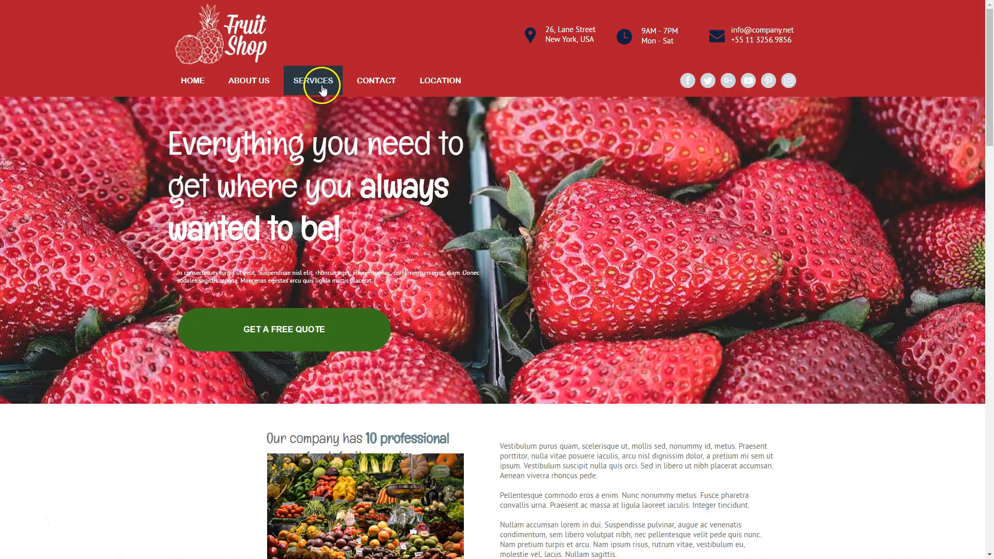
left_click(320, 86)
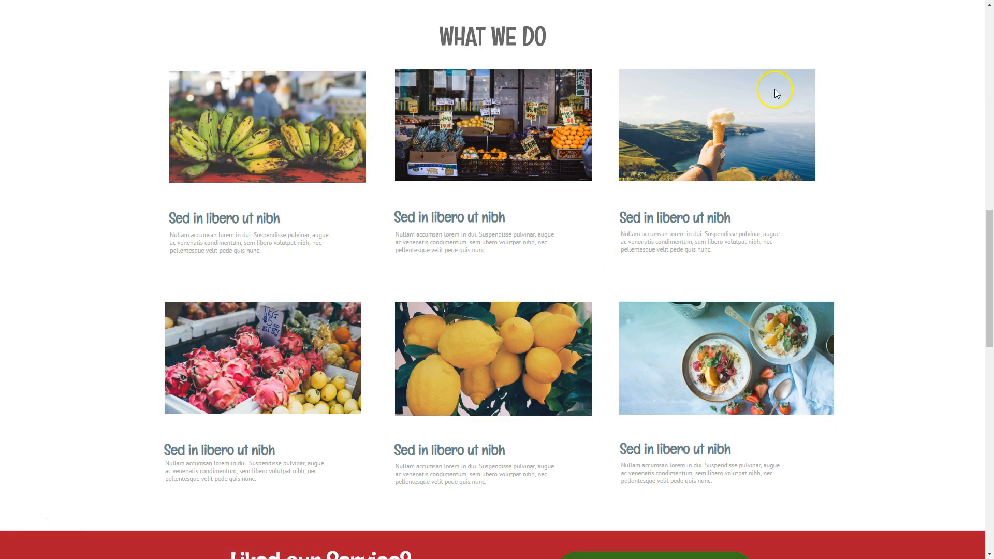
scroll(520, 281, "up", 10)
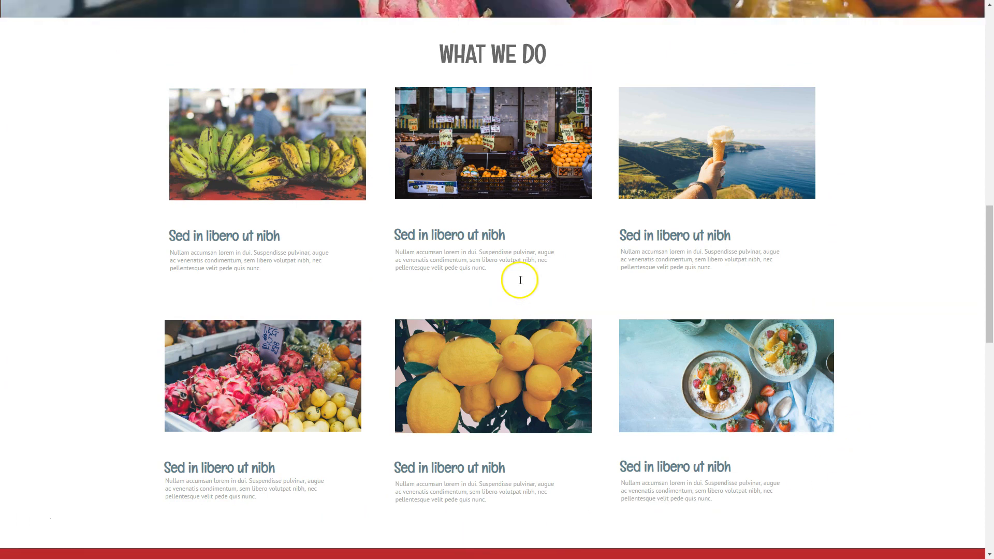
left_click(378, 80)
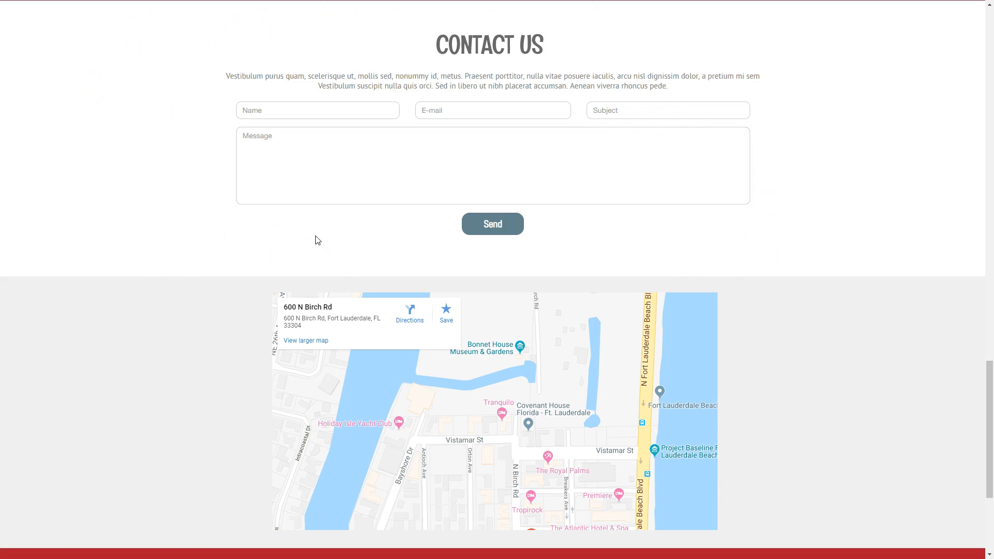
key("Home")
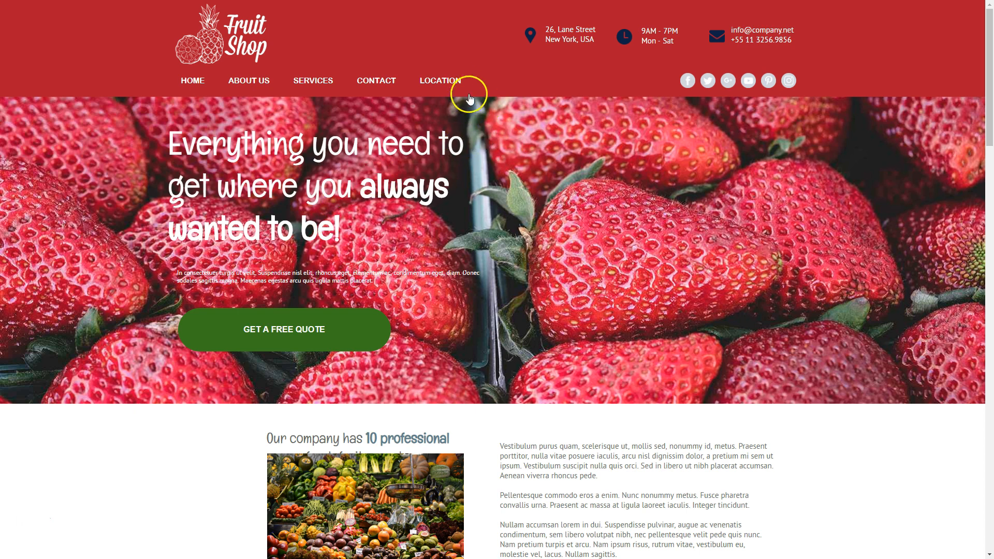
left_click(442, 81)
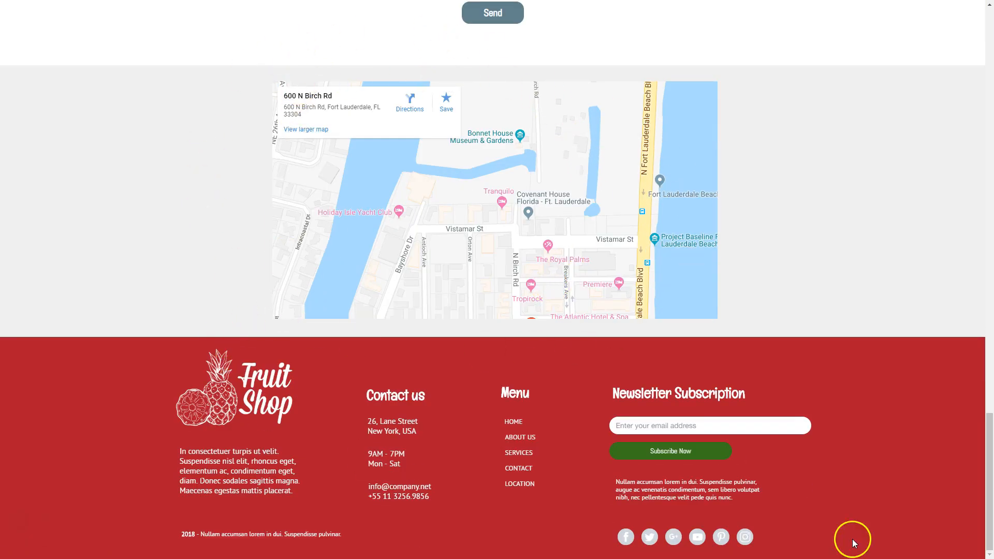
scroll(673, 412, "up", 1)
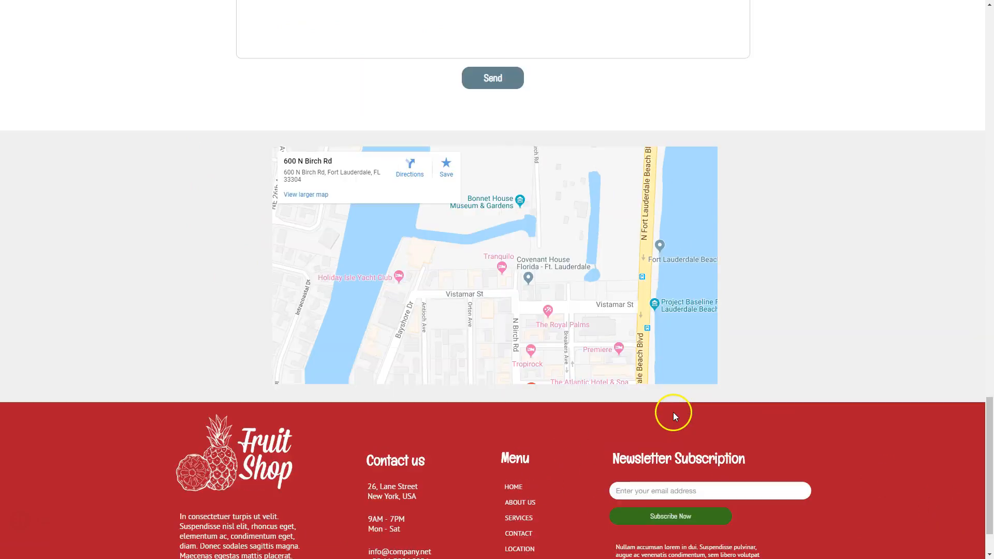
scroll(673, 412, "up", 20)
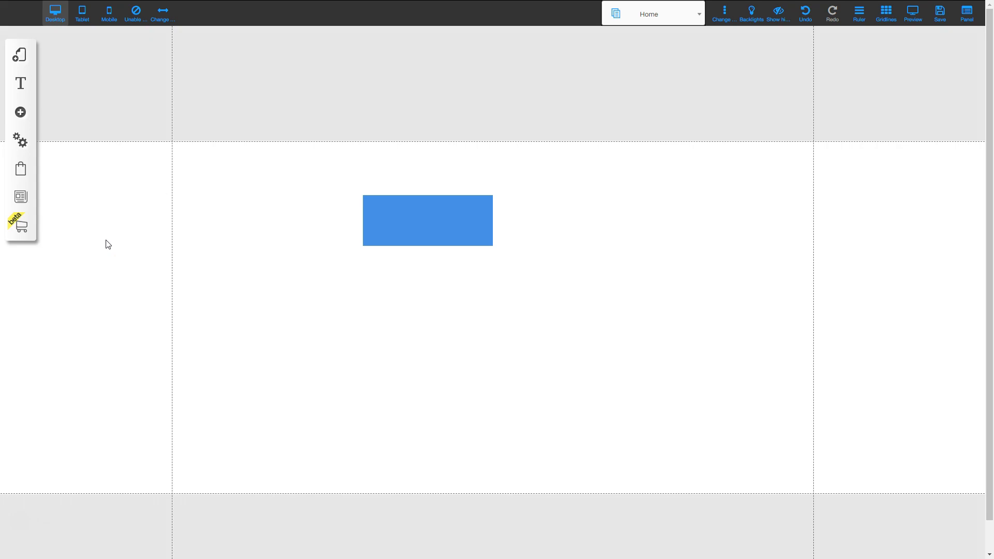
Shift the blue box slightly within the page body and hide it
left_click_drag(448, 221, 469, 231)
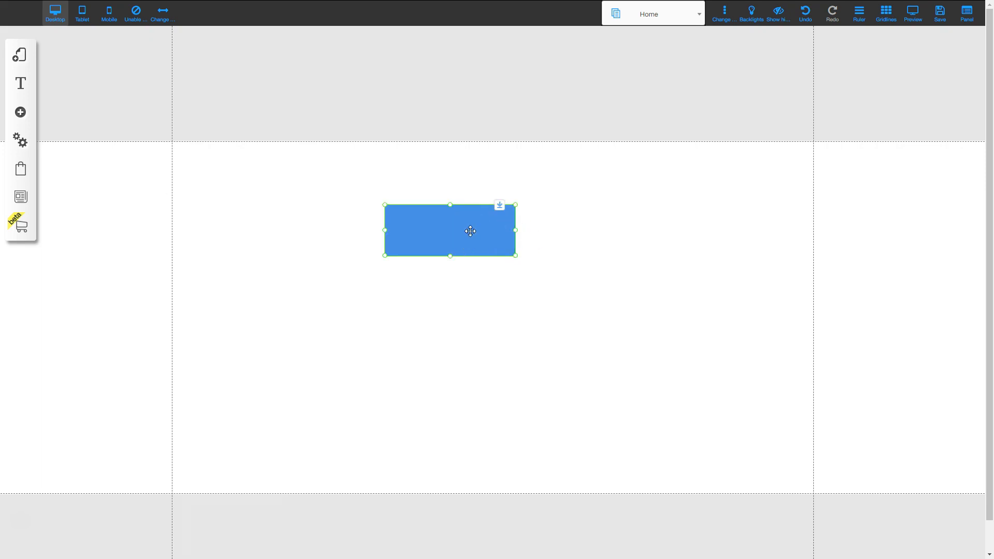
right_click(470, 231)
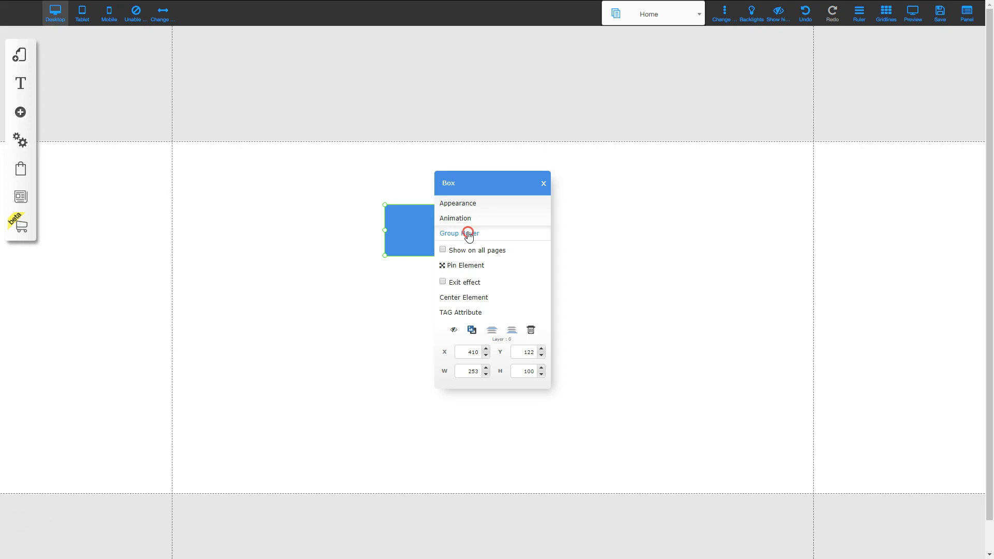
left_click(455, 330)
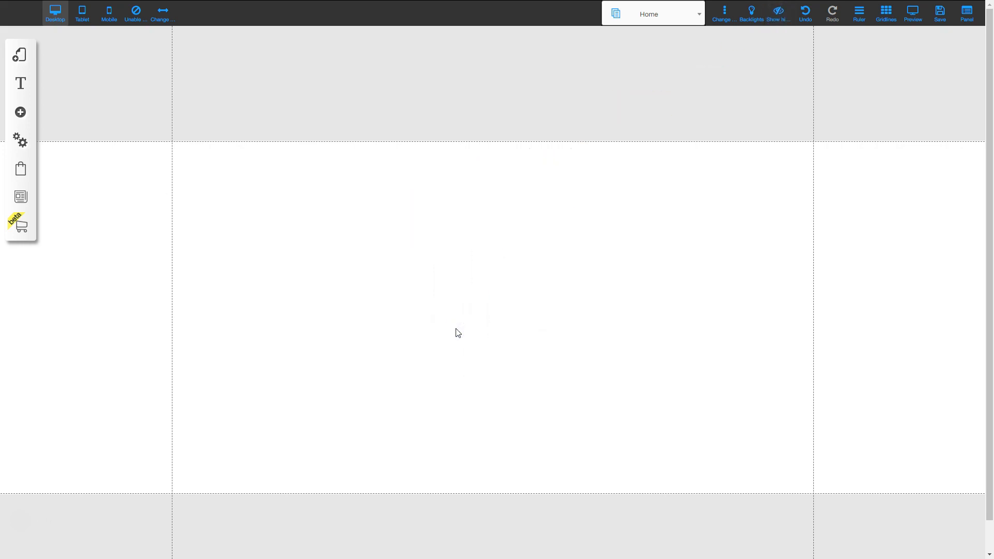
Apply the Header_custom_1 style to the page header and open that style for customization
left_click(593, 244)
left_click(564, 73)
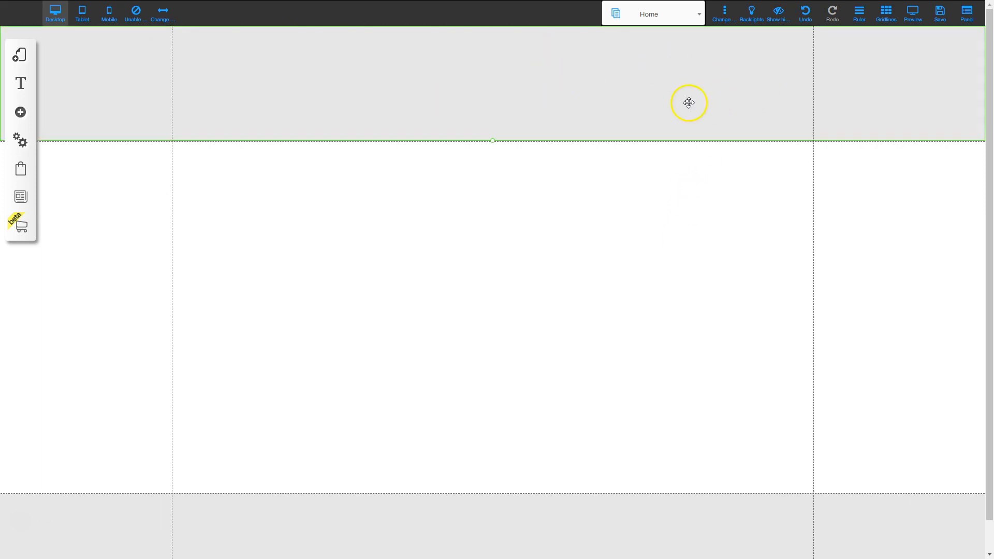
left_click(695, 74)
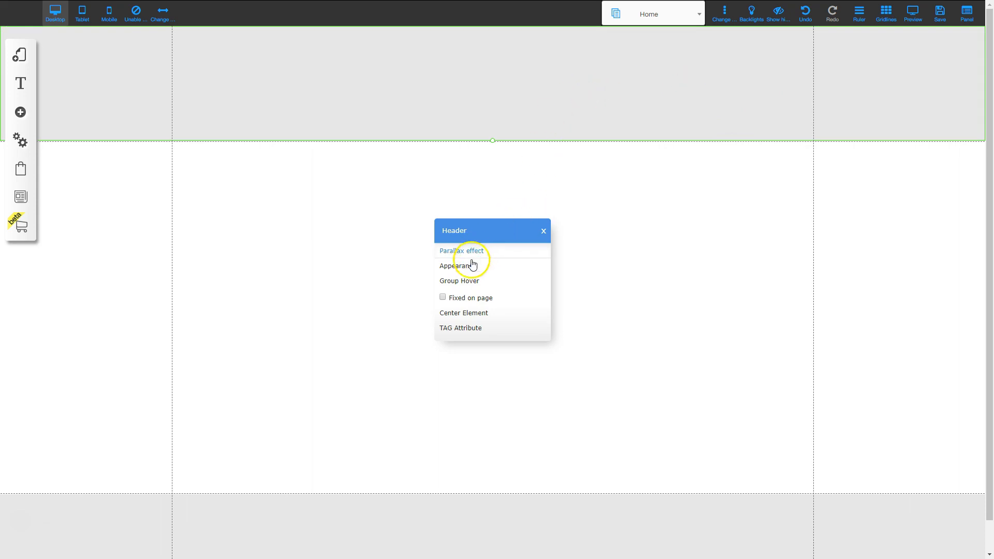
left_click(462, 264)
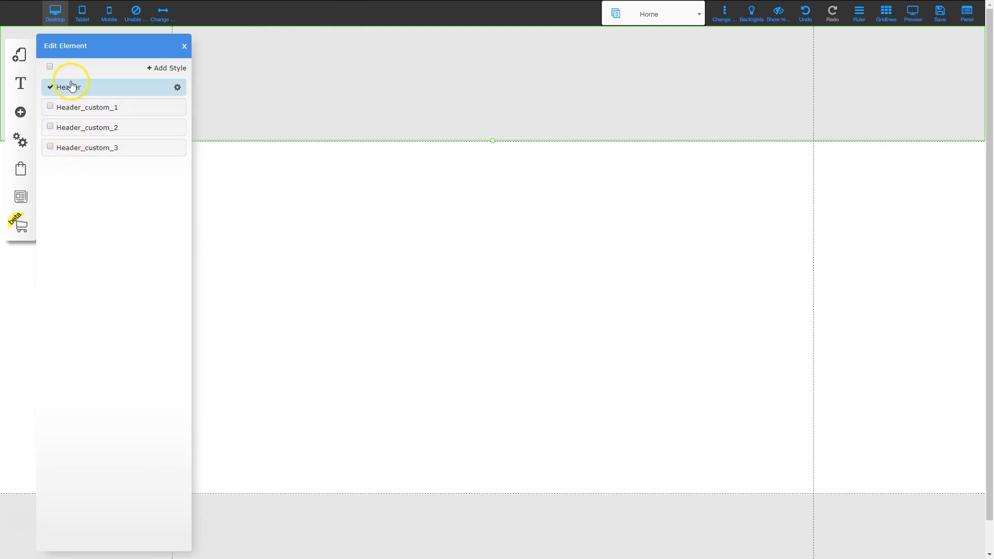
left_click(84, 110)
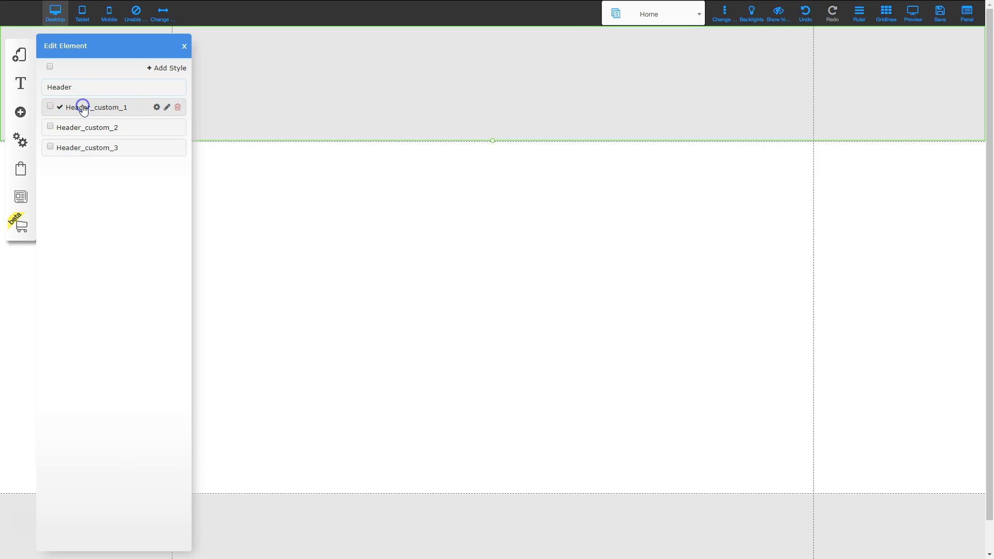
left_click(157, 108)
Try the empty and two-tone layouts for the header style, and settle on the plain full-width block layout
left_click(66, 96)
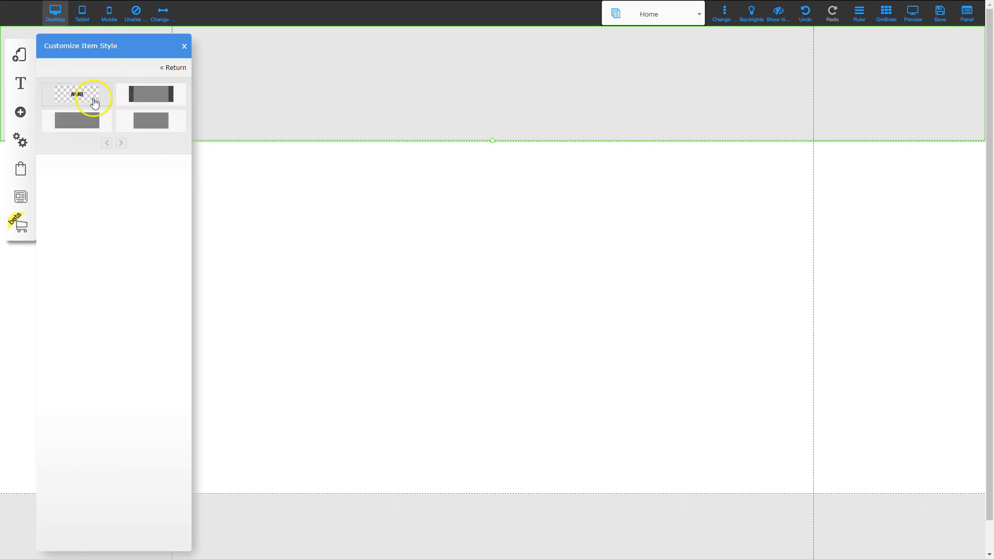
left_click(84, 95)
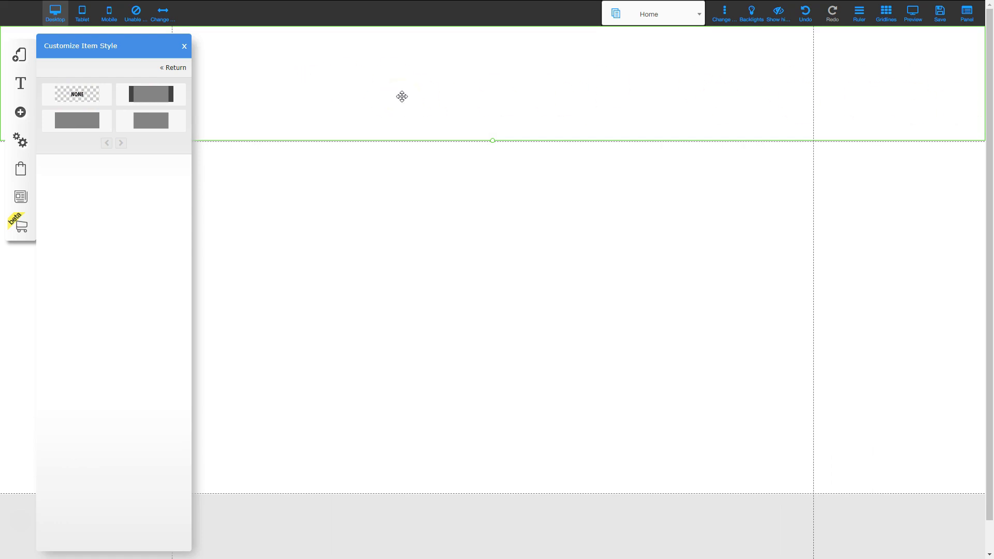
left_click(154, 94)
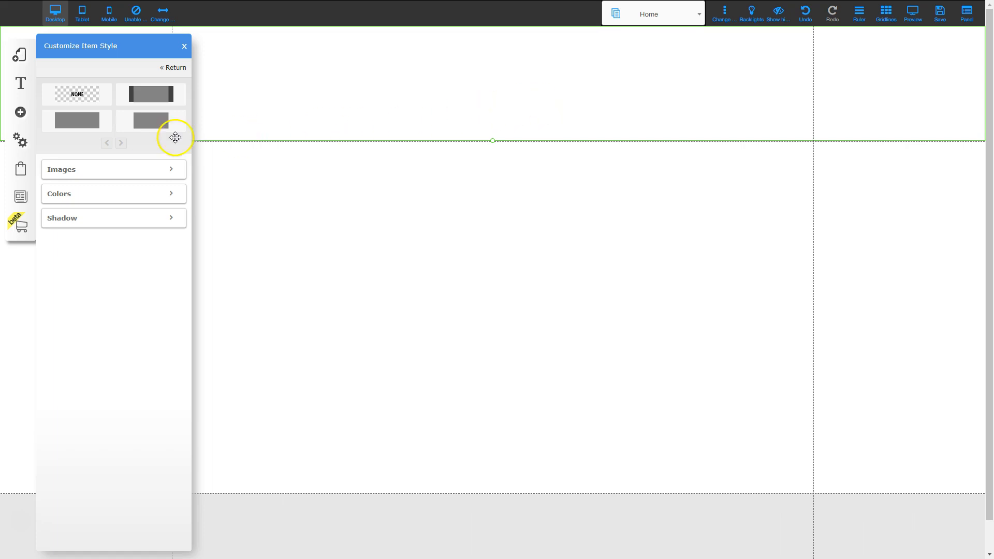
left_click(85, 121)
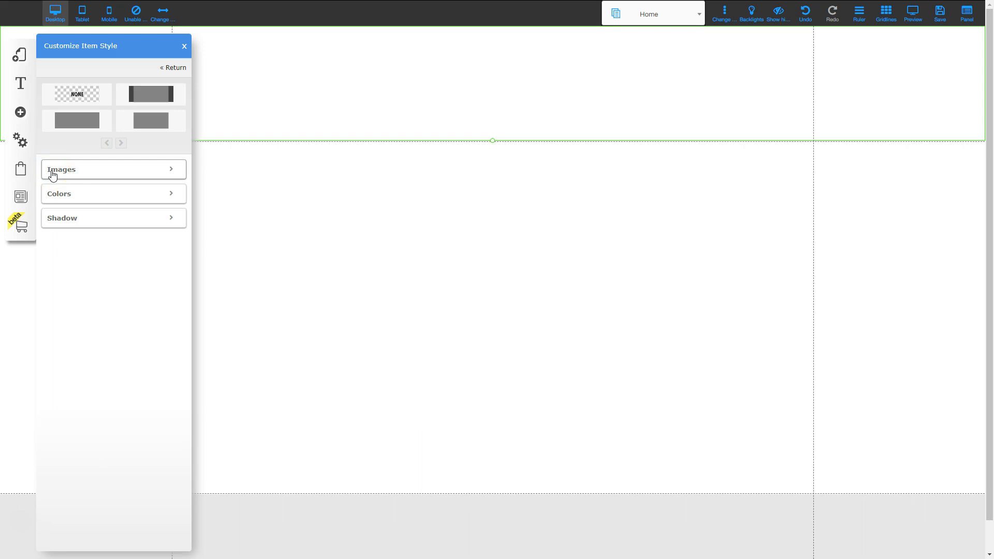
Set the header's background color to the custom value rgb(176, 26, 45) and close the style settings
left_click(78, 195)
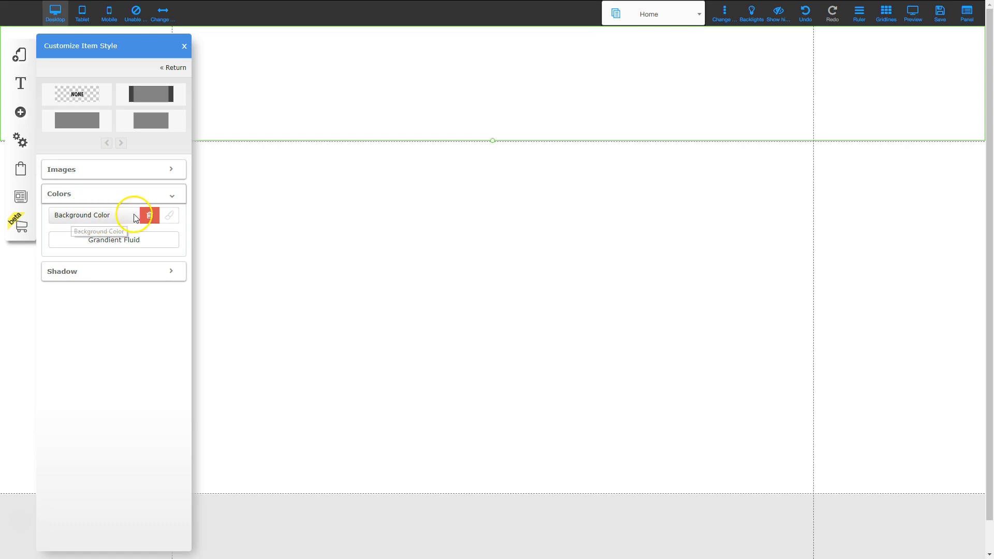
left_click(172, 215)
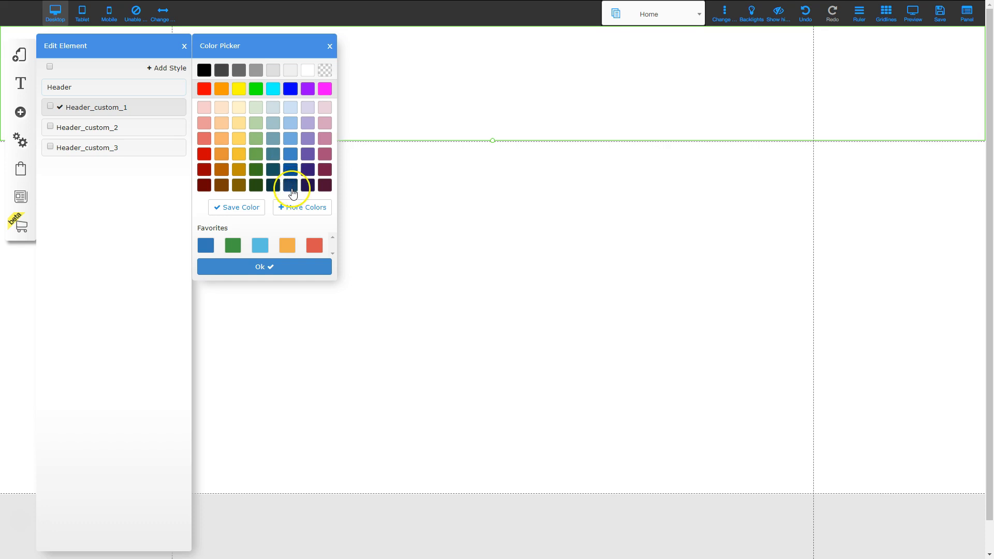
left_click(300, 209)
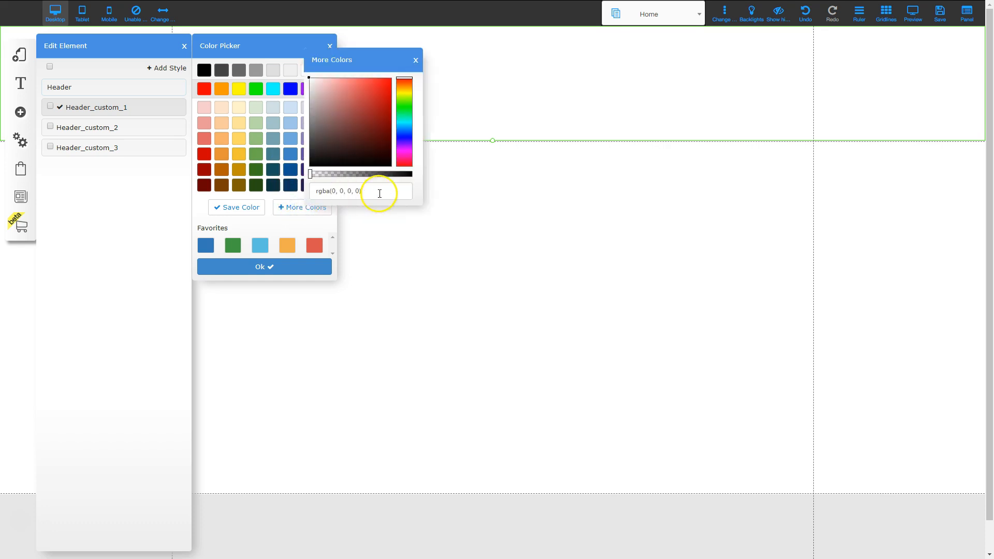
left_click_drag(373, 191, 303, 194)
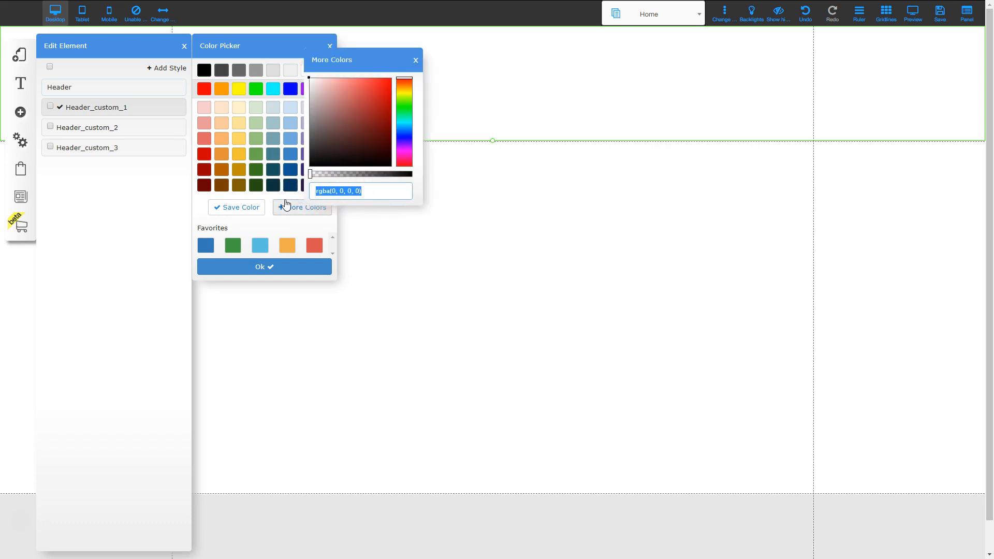
type("rgb(176, 26, 45)")
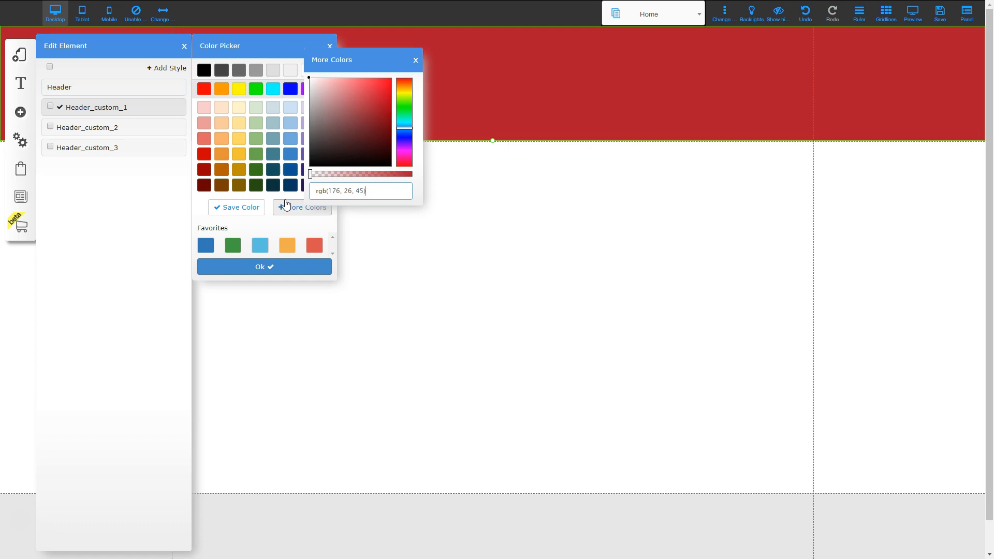
left_click(184, 46)
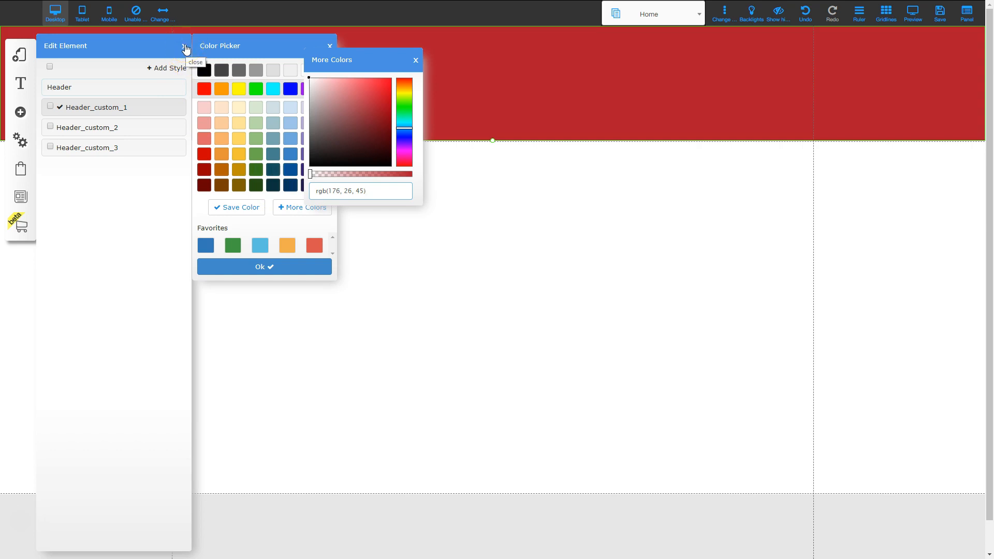
left_click(464, 257)
left_click(185, 47)
left_click(566, 349)
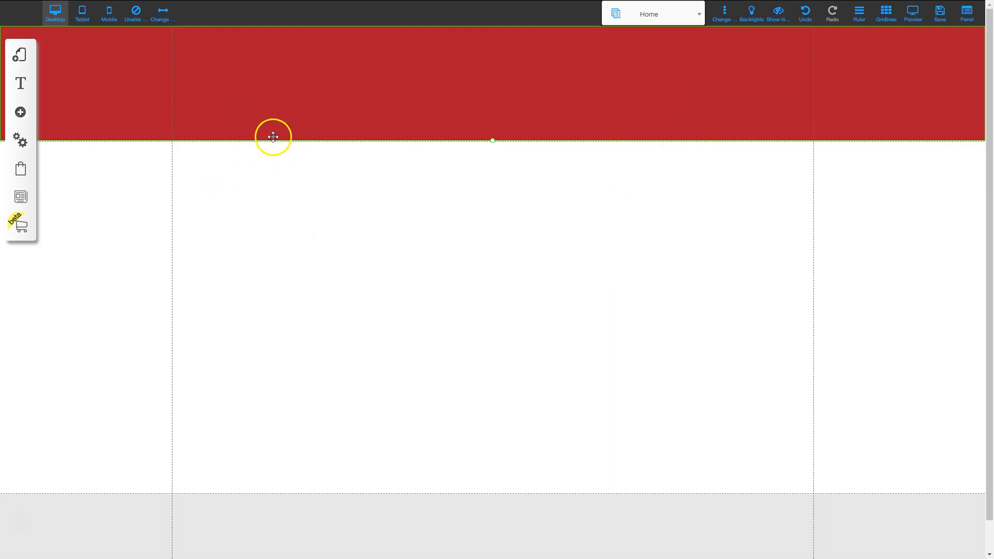
Add a basic Image element to the page
left_click(21, 116)
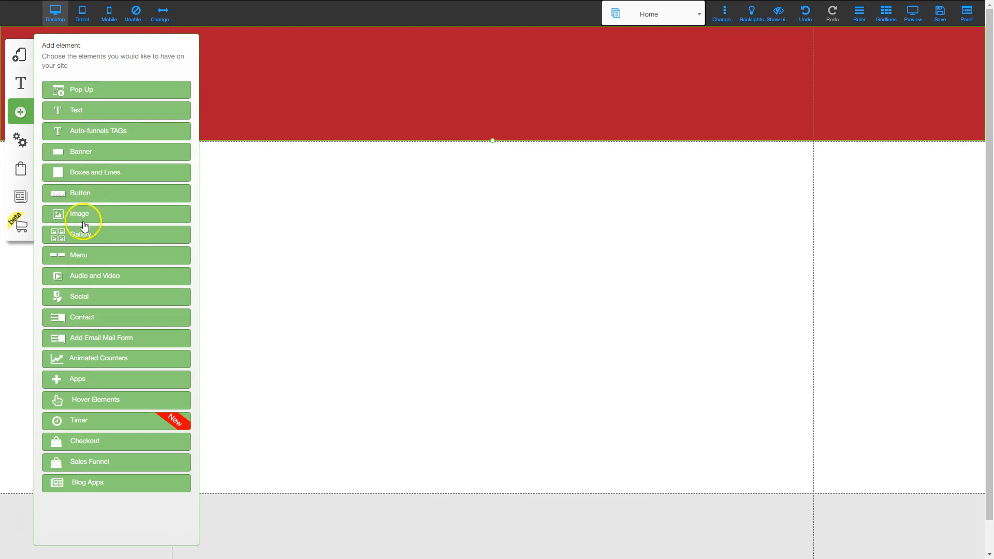
left_click(81, 213)
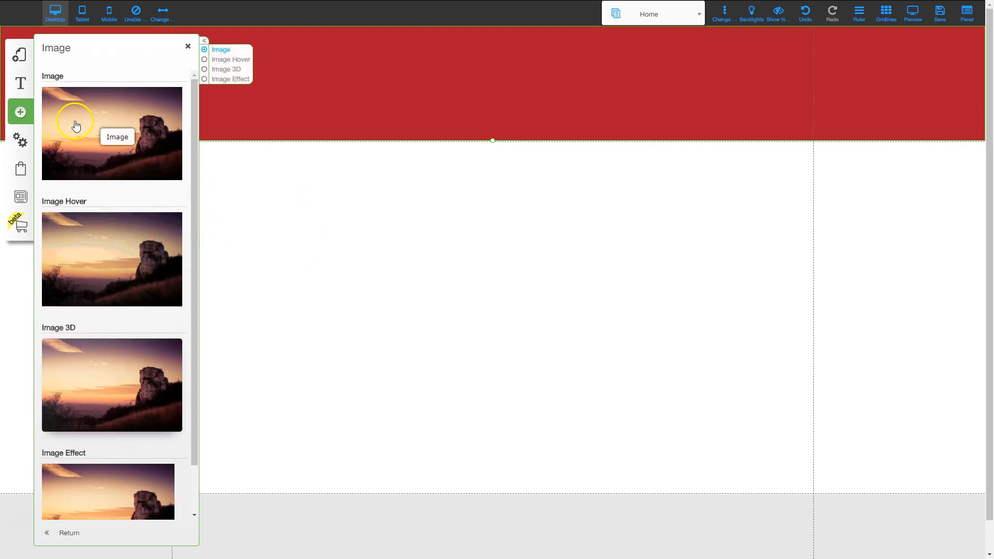
left_click(99, 117)
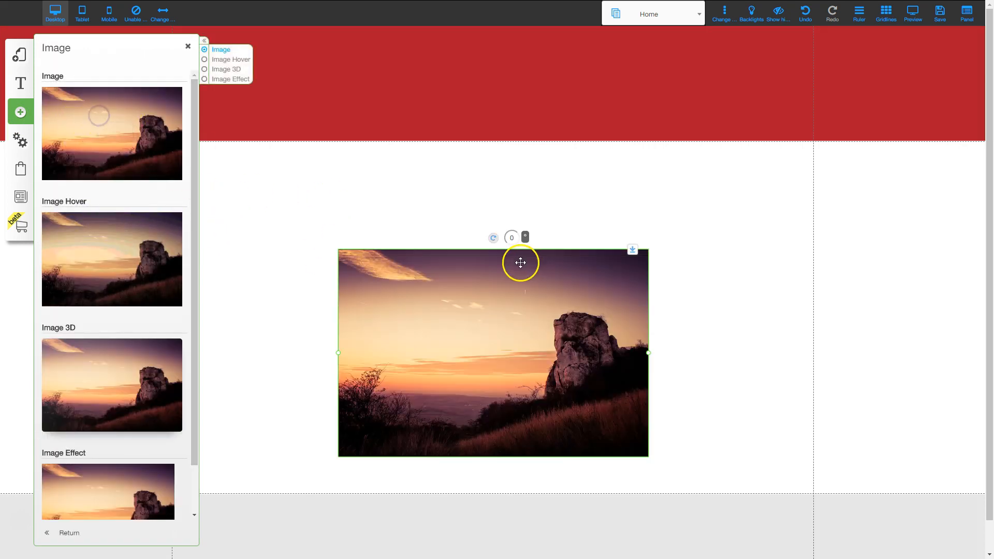
left_click(188, 46)
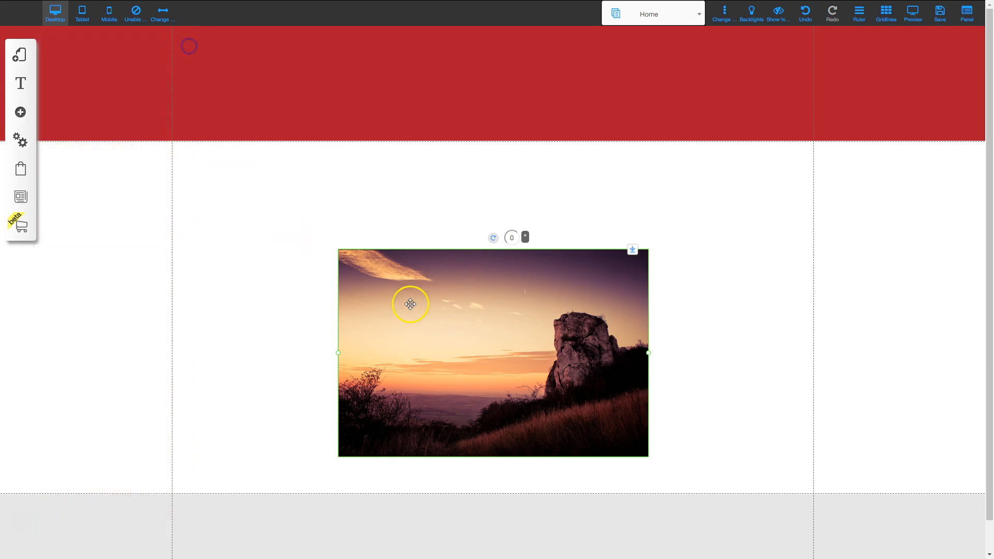
Move the sunset placeholder image from the page body up into the red header, near its middle
left_click_drag(462, 315, 414, 273)
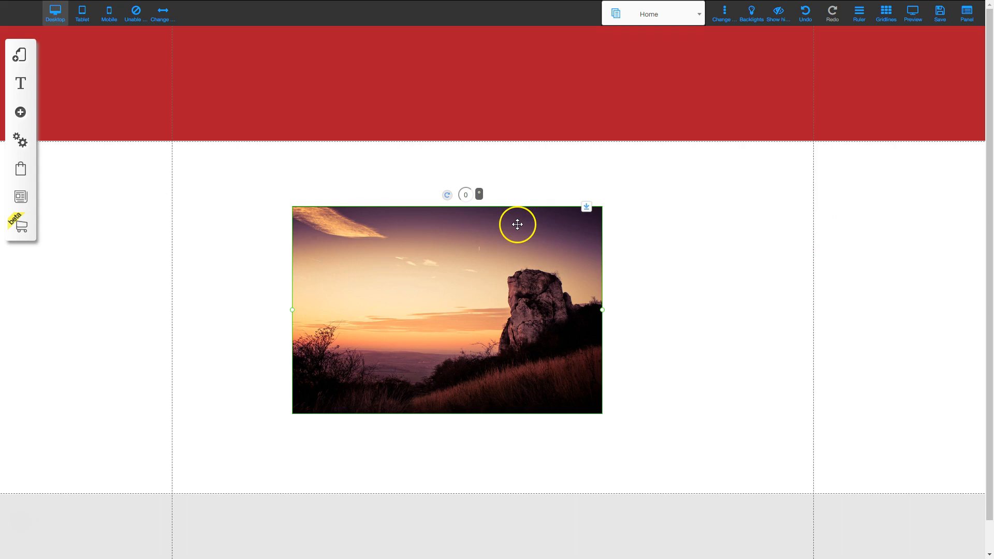
left_click_drag(405, 253, 460, 81)
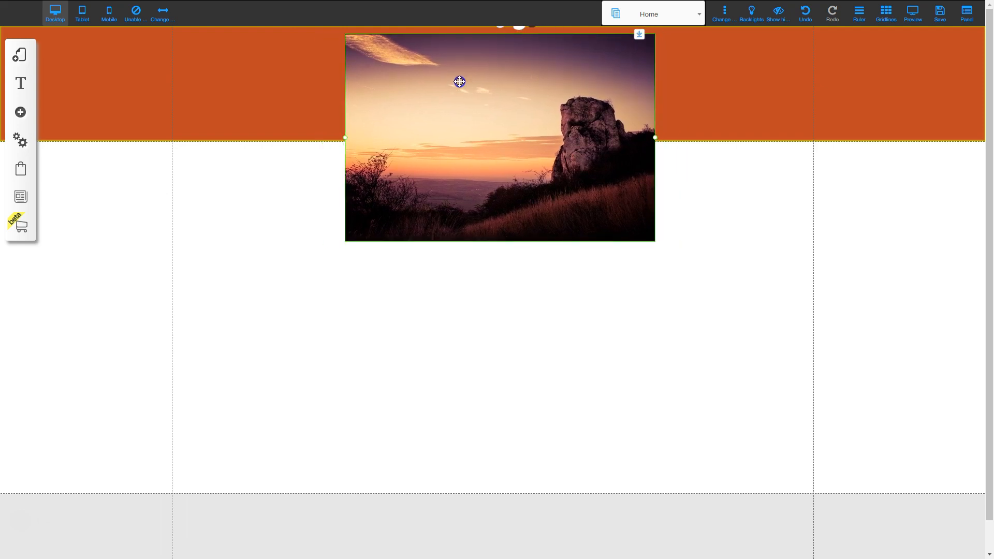
mouse_move(459, 81)
left_mouse_down()
mouse_move(475, 96)
mouse_move(462, 93)
left_mouse_up()
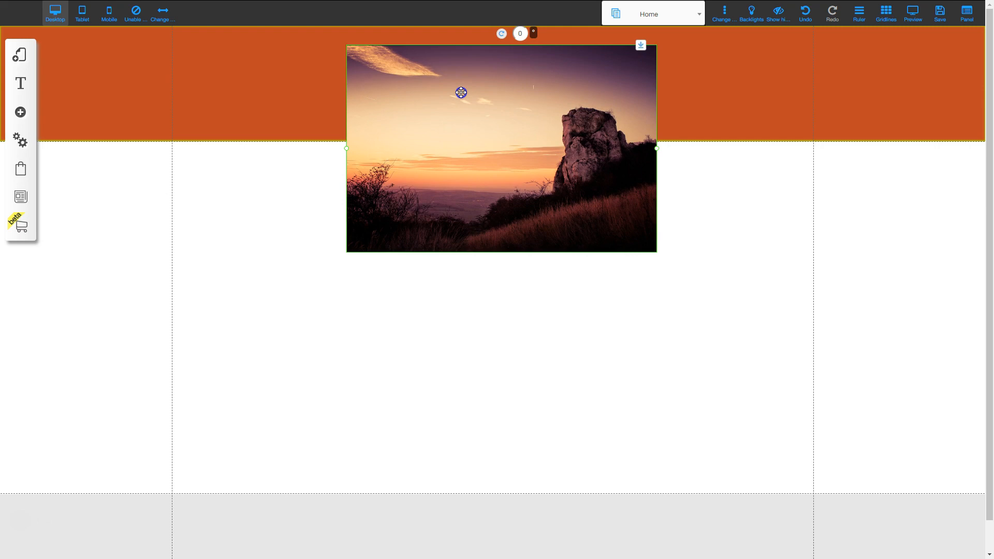
left_click_drag(461, 92, 438, 79)
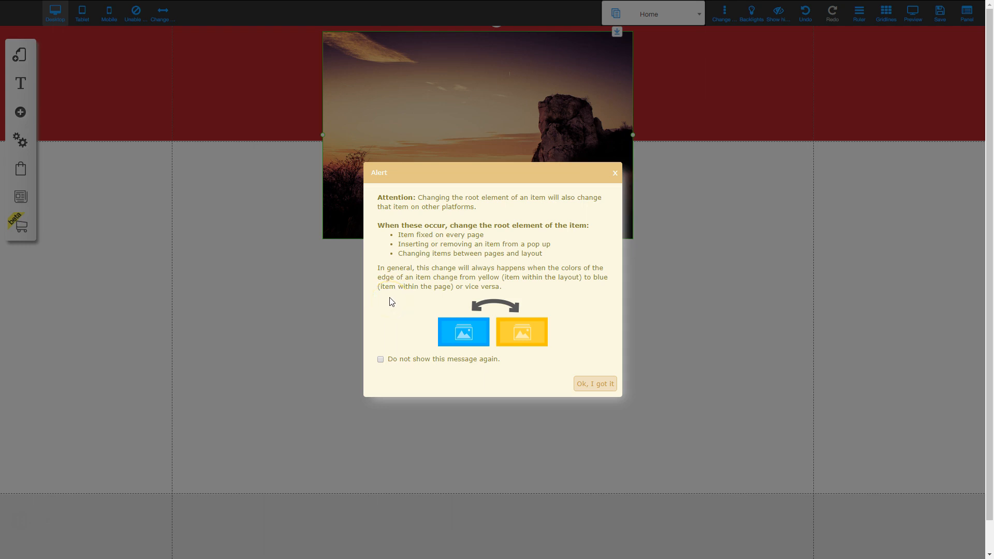
Dismiss the root-element alert so it does not show again, and nudge the sunset image slightly up within the red header
left_click(381, 360)
left_click(598, 386)
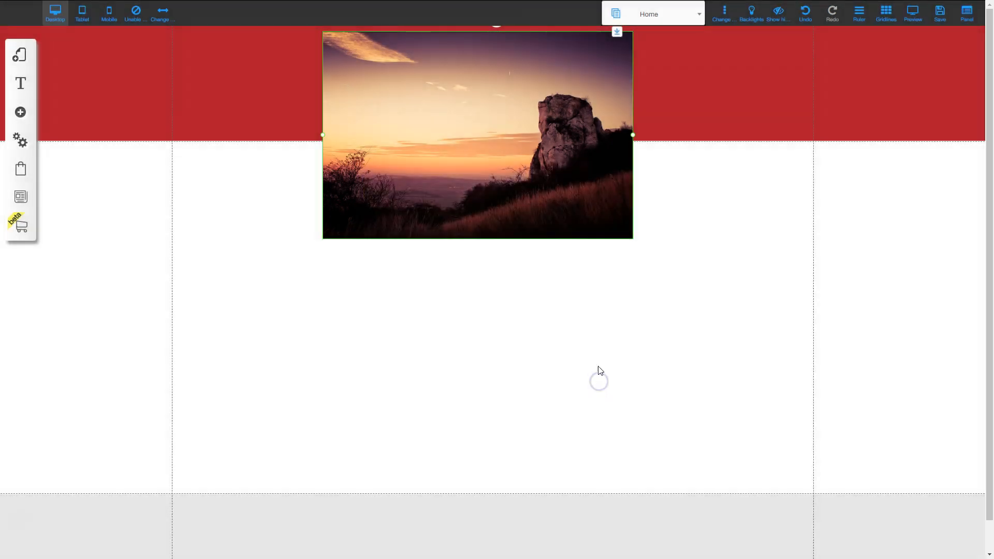
mouse_move(406, 63)
left_mouse_down()
mouse_move(398, 58)
mouse_move(406, 51)
mouse_move(392, 56)
left_mouse_up()
Replace the sunset placeholder in the header with the white Fruit Shop logo from the Fruit Stand folder
left_click(392, 56)
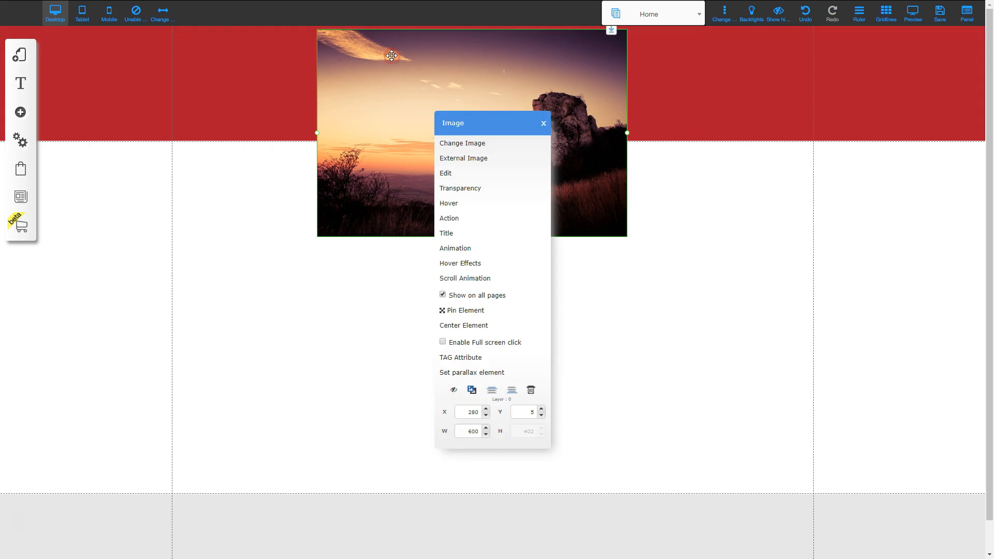
left_click(439, 144)
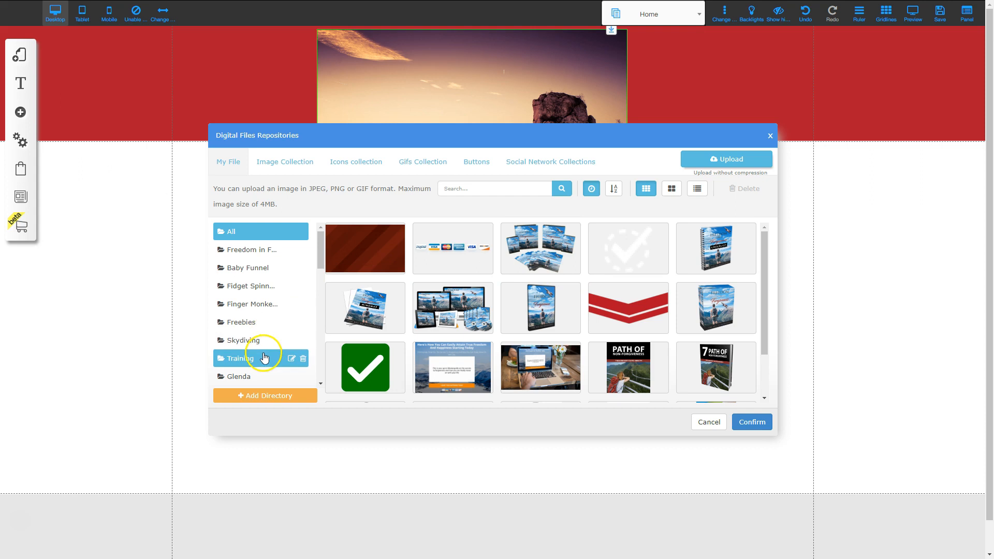
scroll(263, 352, "down", 2)
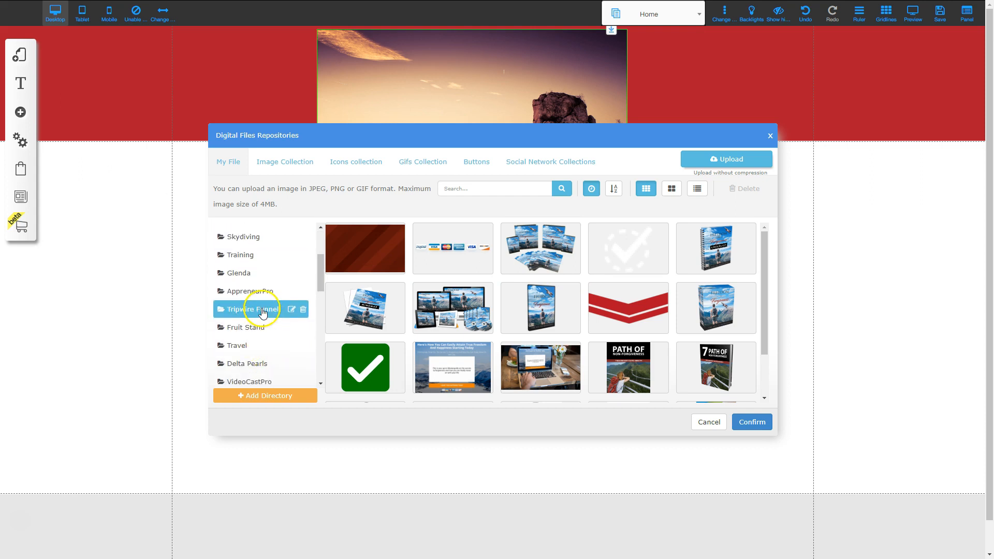
left_click(251, 326)
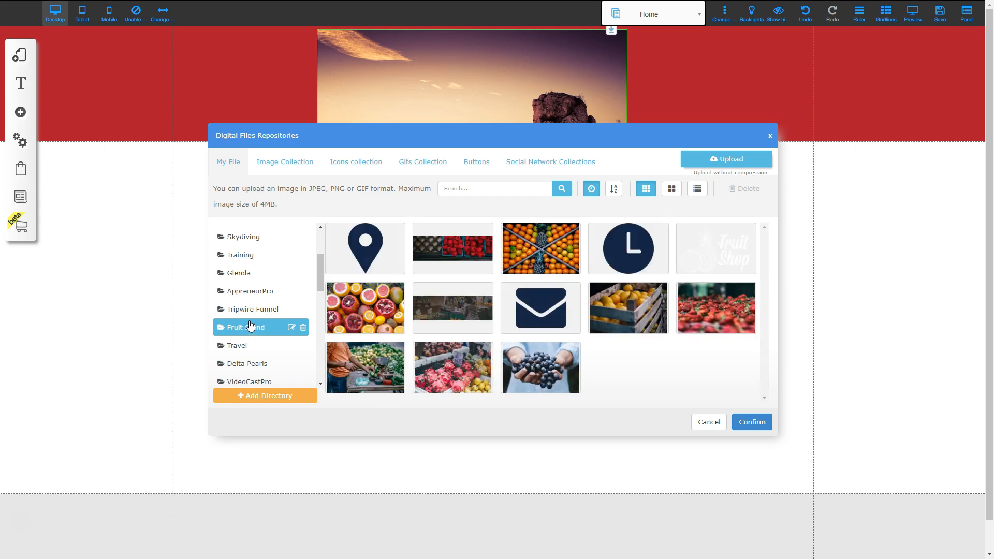
mouse_move(275, 329)
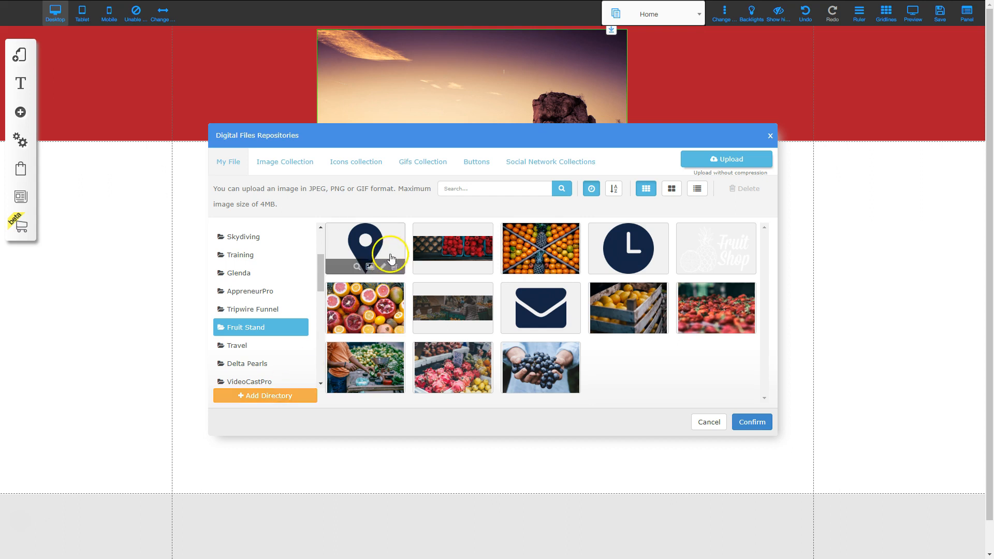
left_click(249, 334)
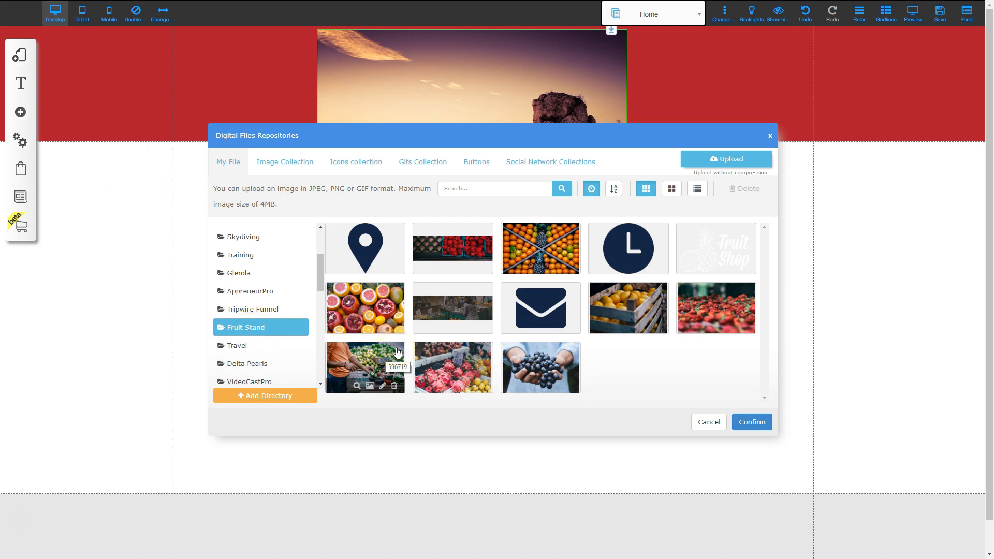
left_click(428, 323)
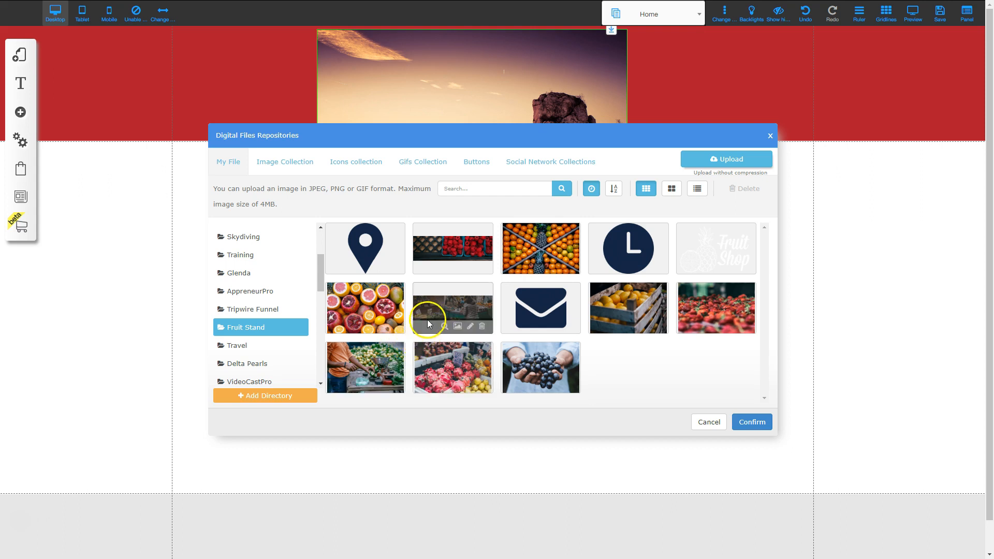
left_click(357, 327)
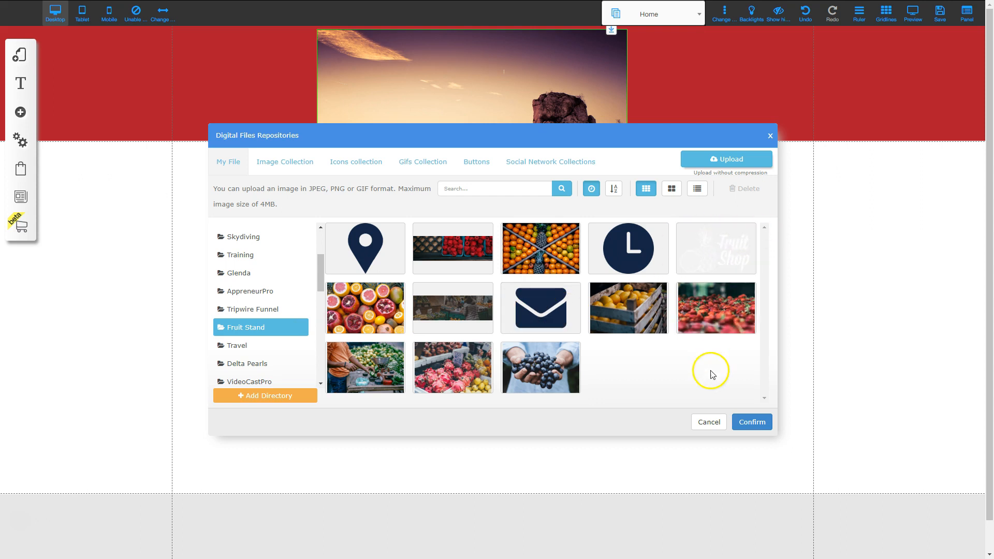
mouse_move(750, 251)
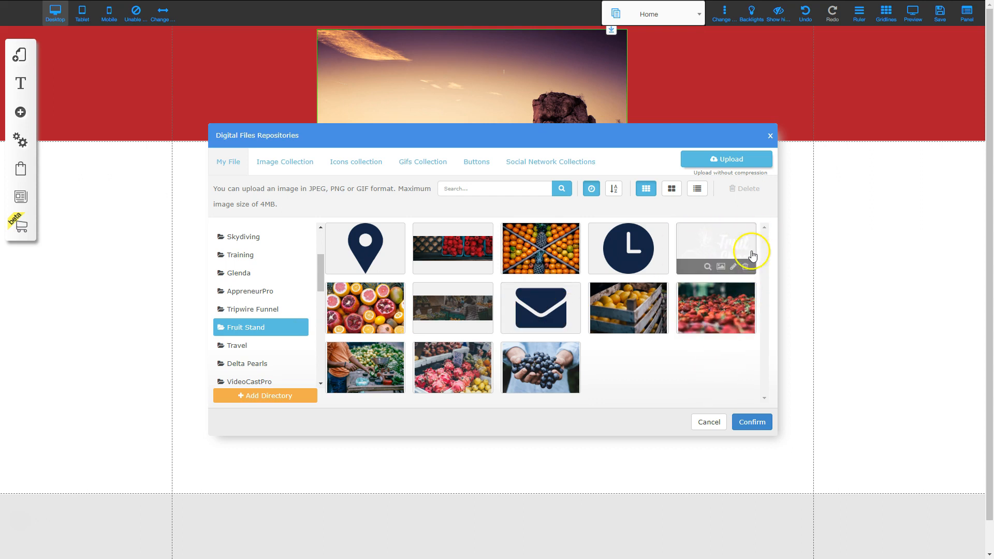
left_click(718, 236)
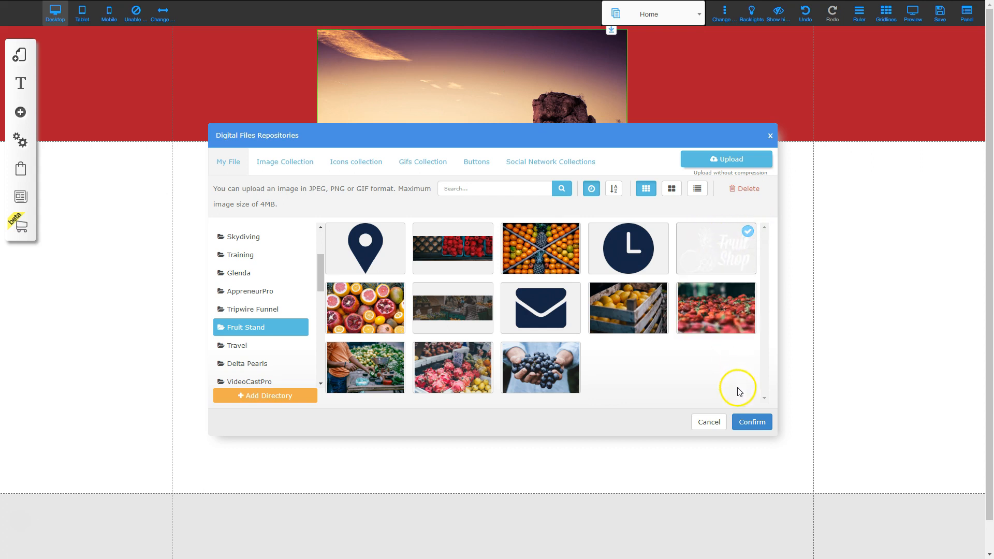
left_click(743, 422)
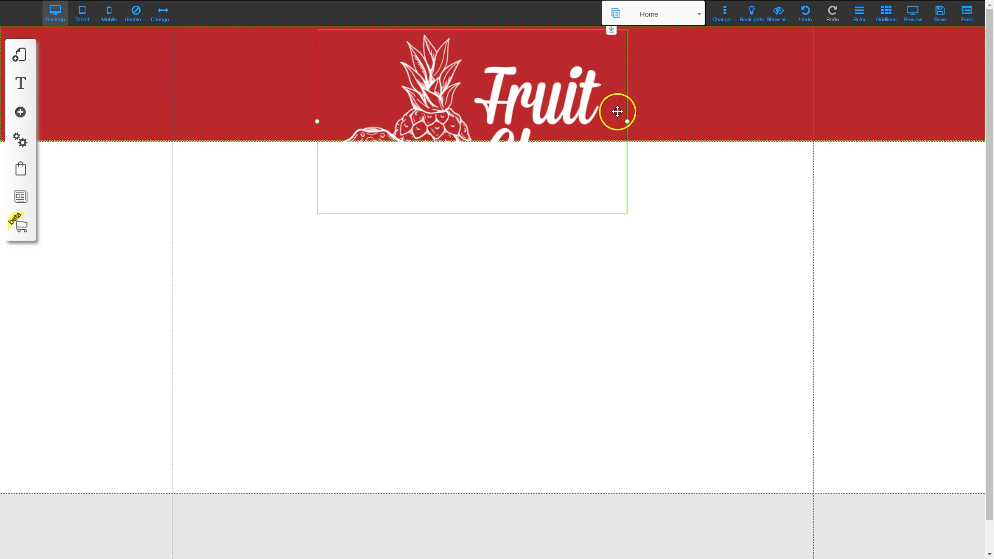
Shrink the Fruit Shop logo to fit inside the header and align it with the left content gridline
left_click_drag(628, 122, 270, 60)
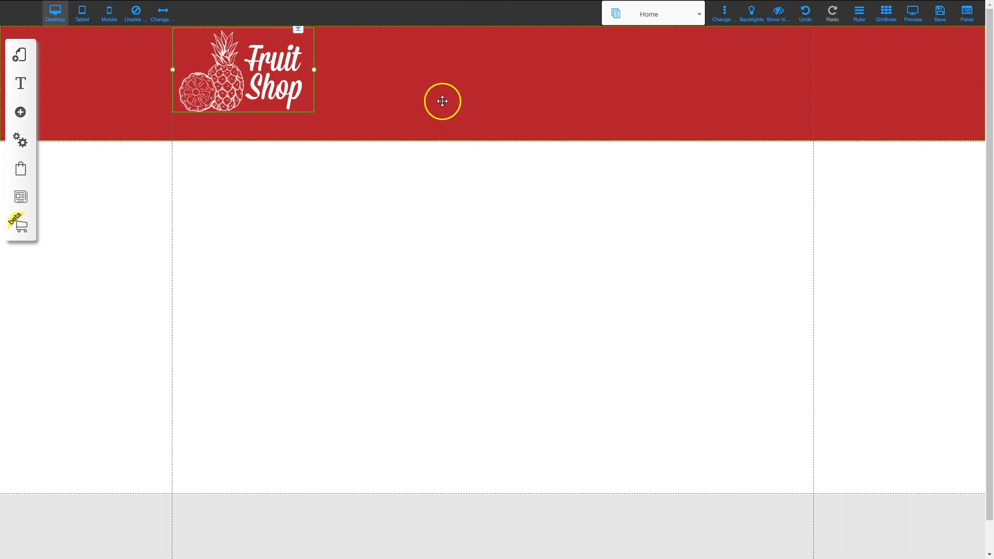
mouse_move(442, 101)
left_mouse_down()
mouse_move(440, 108)
mouse_move(475, 119)
left_mouse_up()
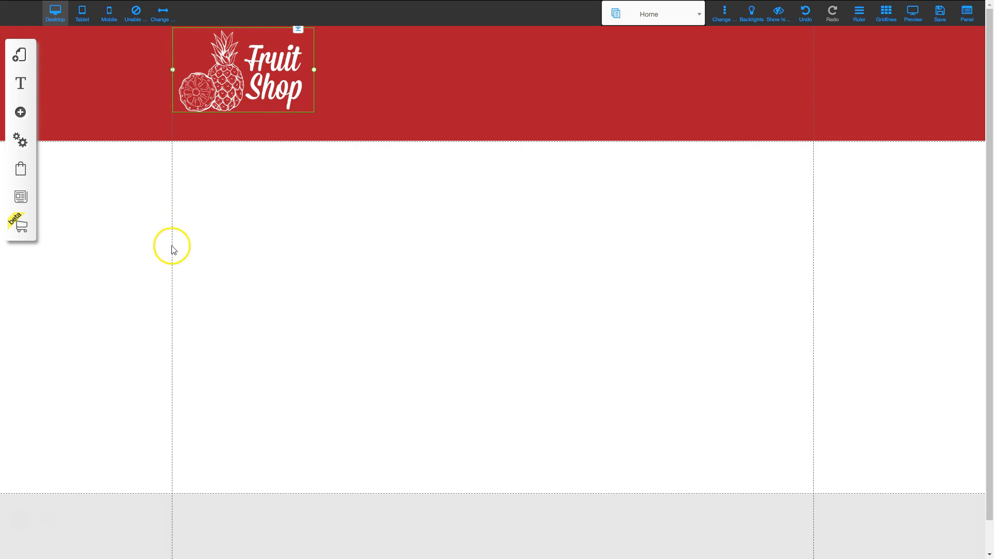
left_click_drag(170, 29, 171, 35)
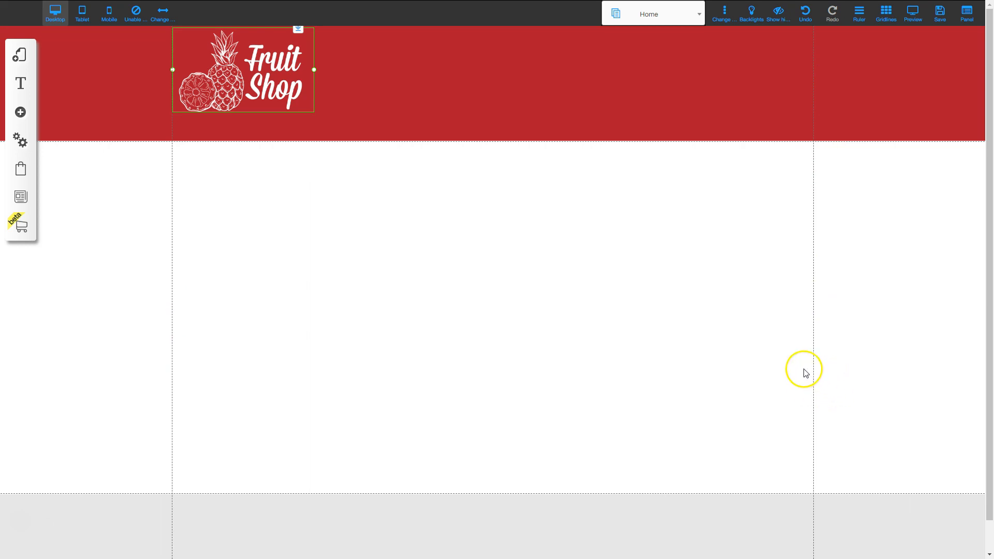
Hide the page gridlines and show them again
left_click(886, 15)
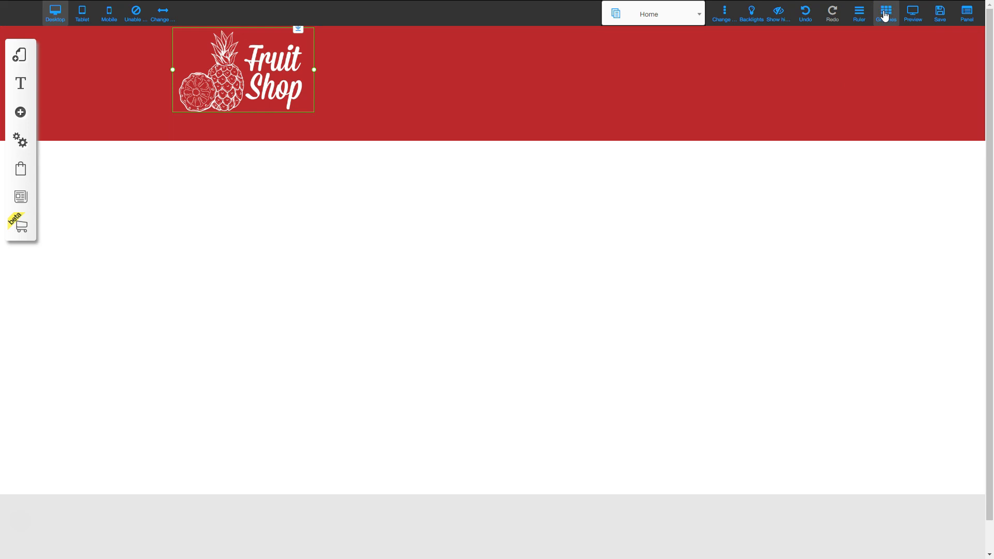
left_click(886, 16)
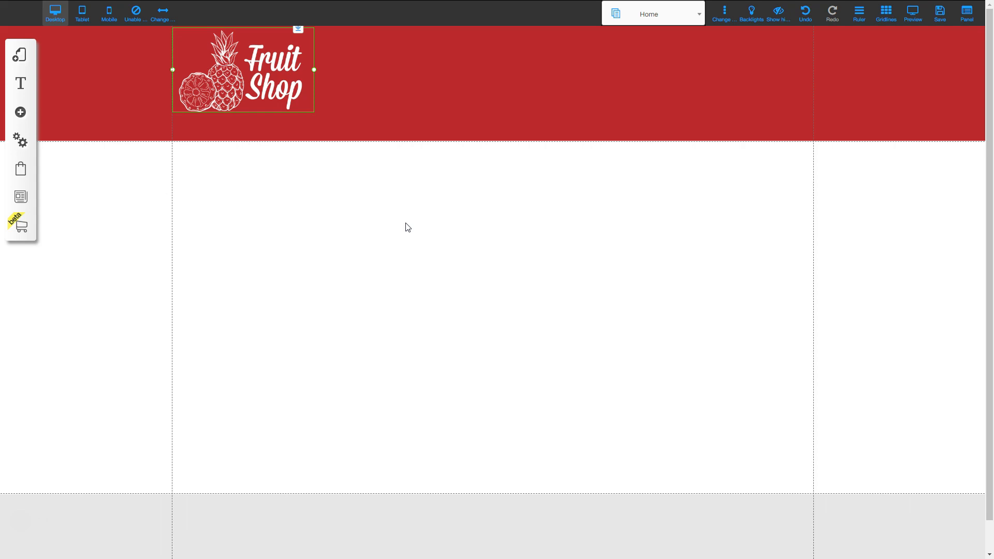
Duplicate the Fruit Shop logo and place the copy near the middle of the header
key("ctrl+v")
left_click_drag(259, 82, 460, 76)
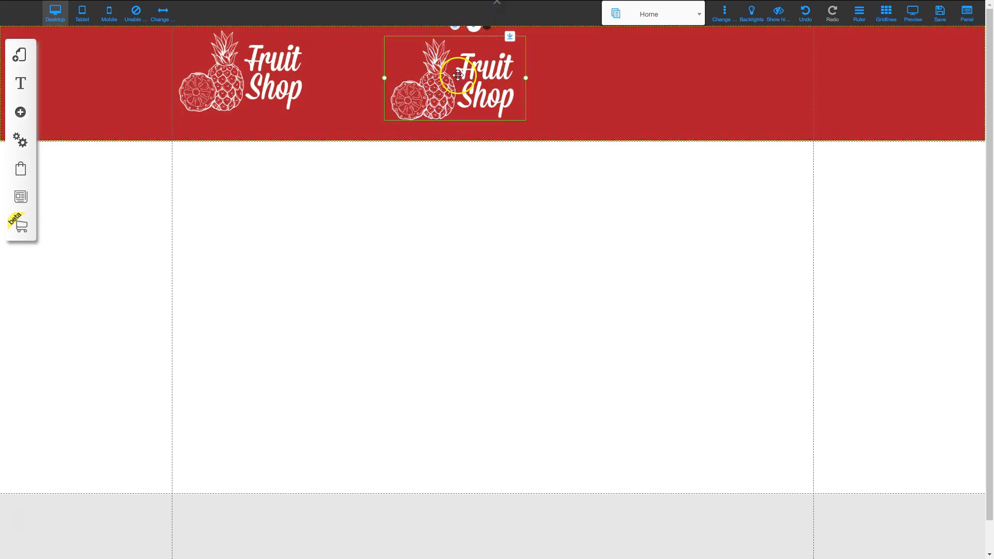
Change the copied logo's image to the map pin icon from the Fruit Stand folder and shrink it to a small icon
right_click(457, 74)
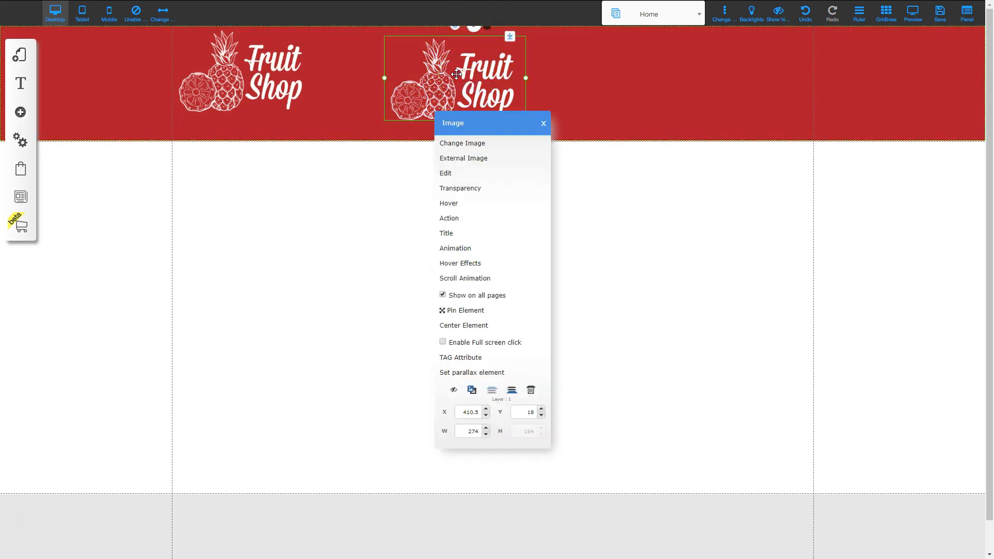
left_click(470, 139)
scroll(271, 346, "down", 1)
left_click(251, 277)
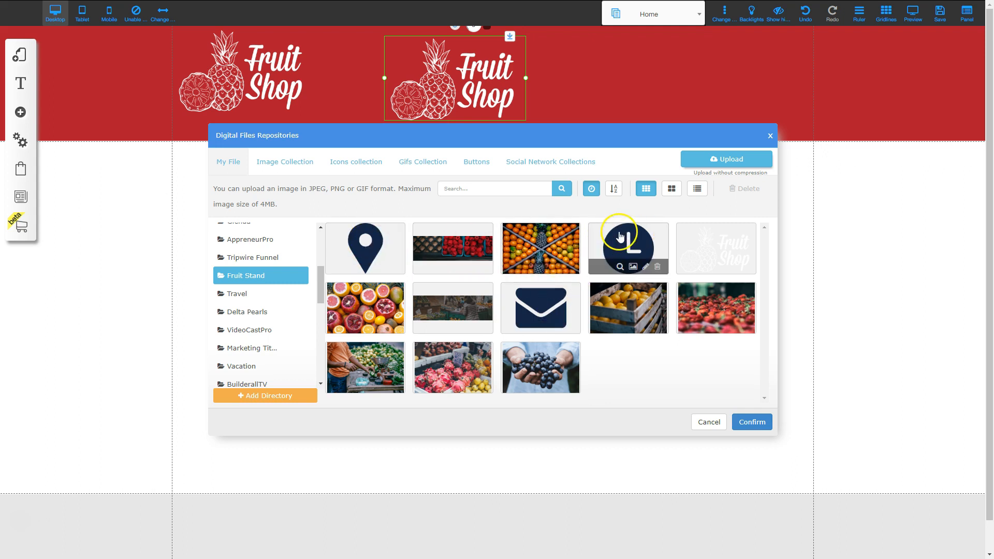
left_click(376, 244)
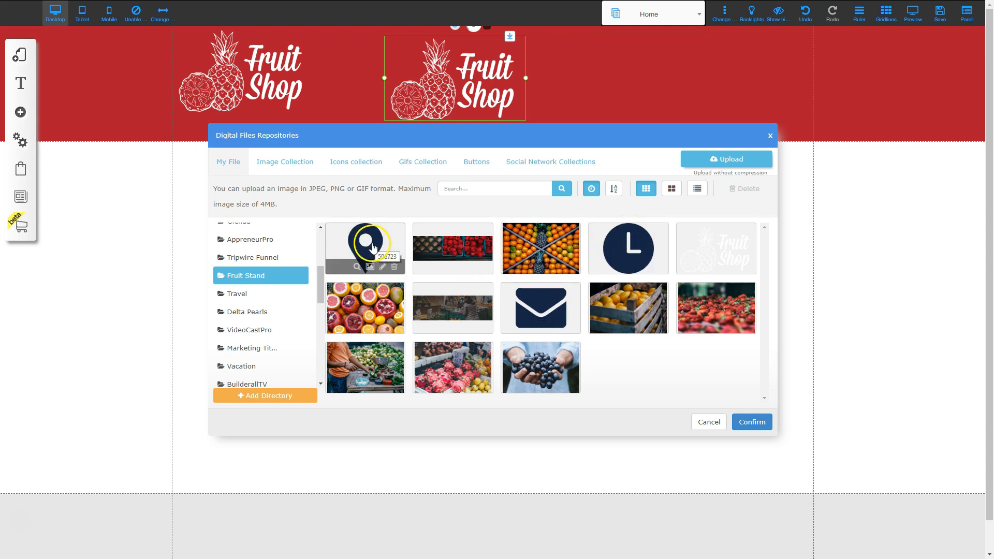
left_click(752, 421)
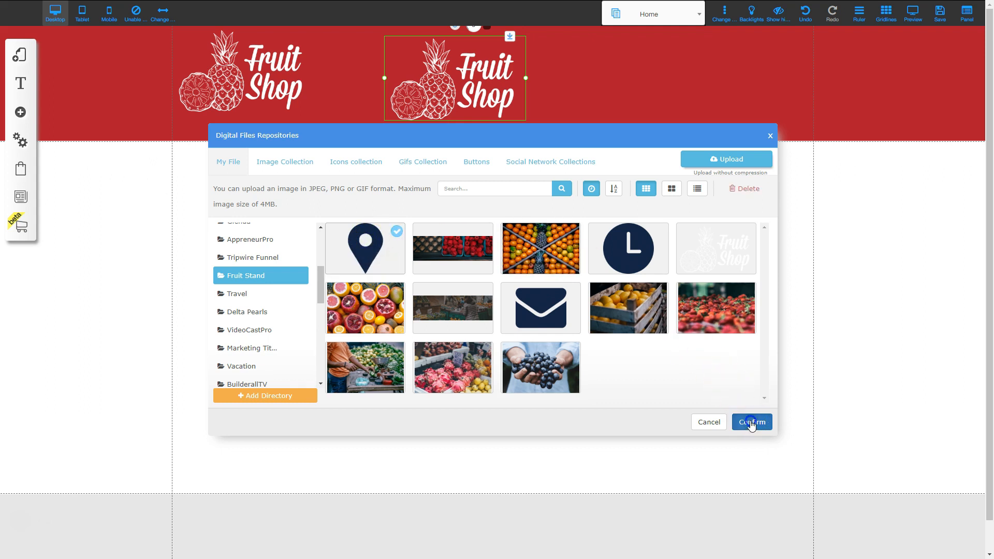
left_click_drag(525, 109, 488, 63)
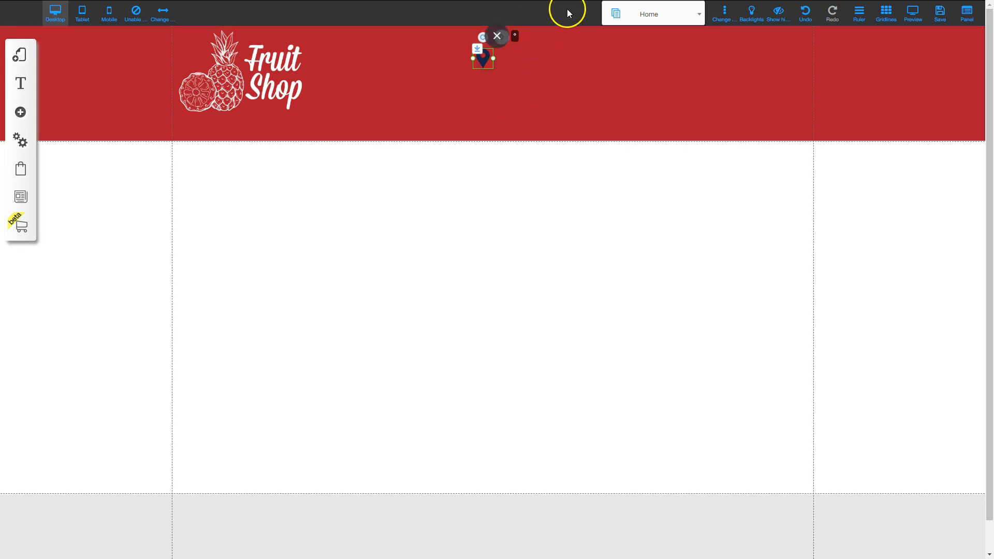
Place a copy of the map pin to its right and change its image to the clock icon from the Fruit Stand folder
left_click_drag(491, 56, 563, 63)
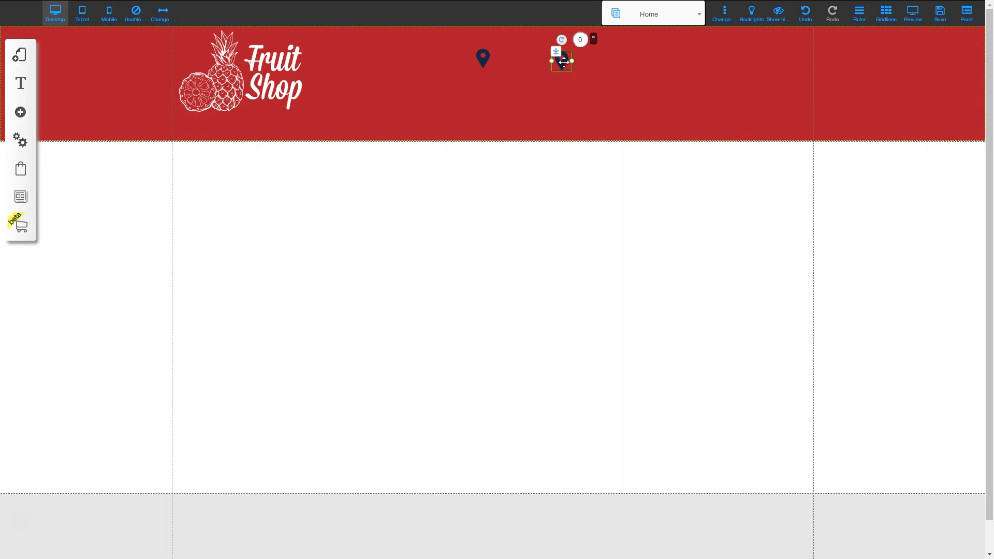
right_click(564, 62)
left_click(468, 139)
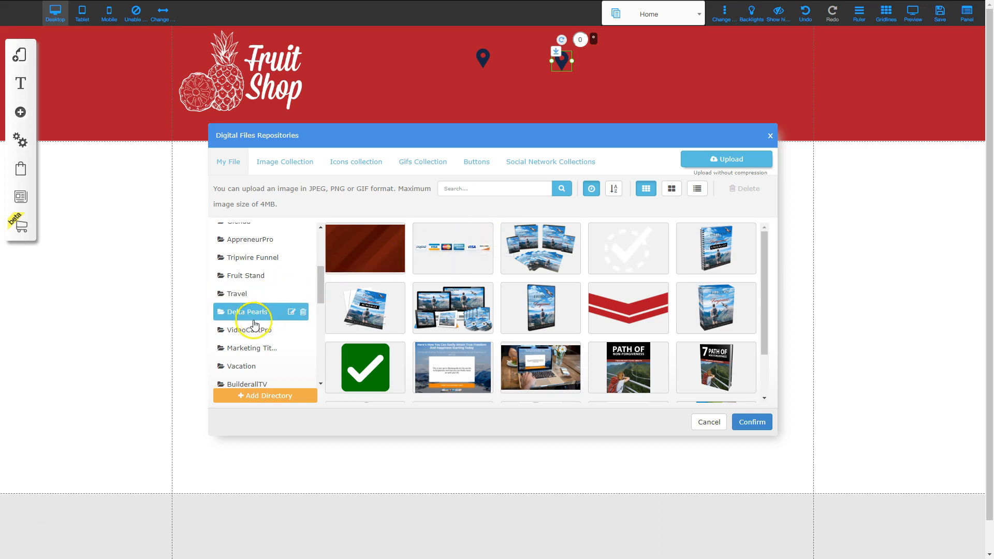
left_click(245, 280)
left_click(628, 247)
left_click(759, 422)
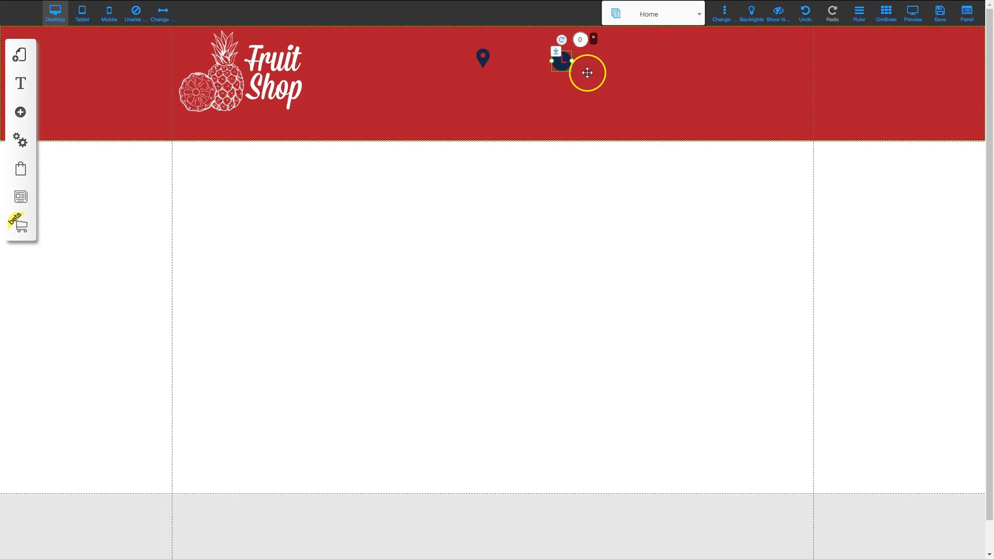
Place a copy of the clock icon to its right, change it to the Fruit Stand envelope icon, and adjust the icon spacing
left_click_drag(573, 69, 654, 57)
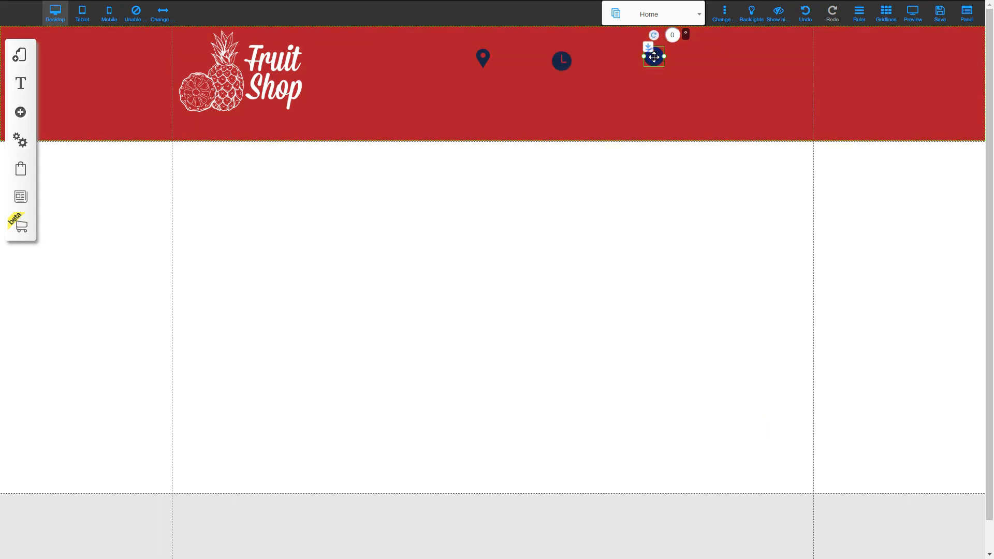
right_click(654, 57)
left_click(456, 143)
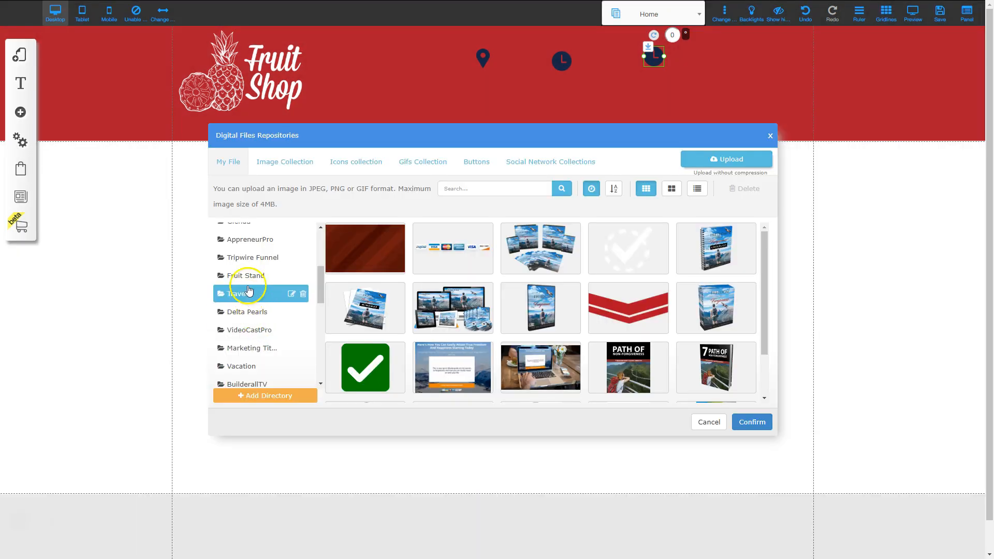
left_click(246, 275)
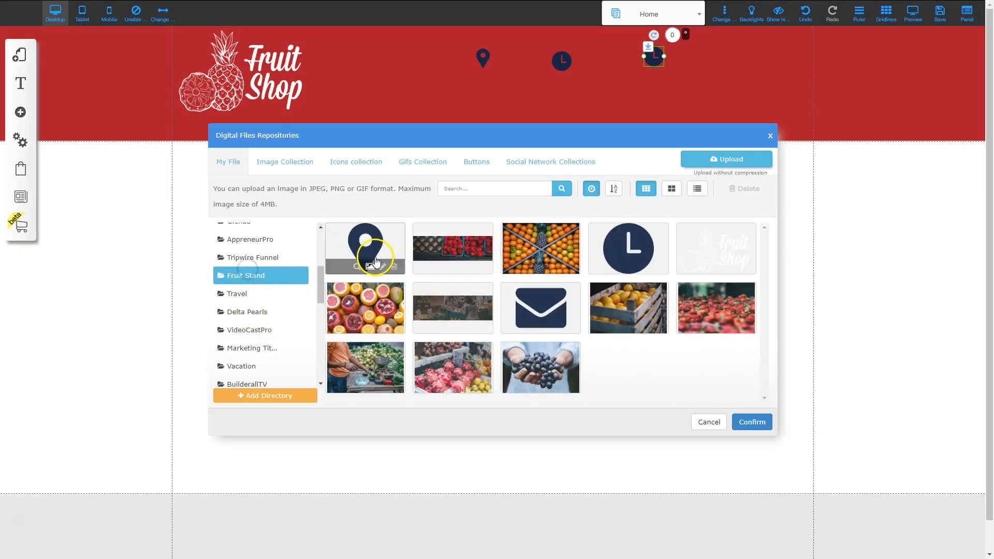
left_click(542, 298)
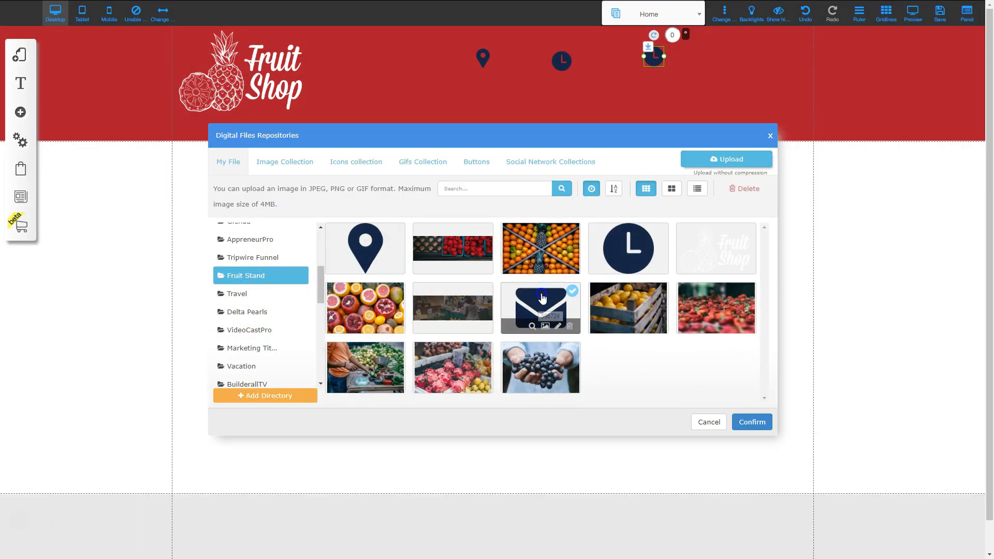
left_click(749, 422)
mouse_move(652, 55)
left_mouse_down()
mouse_move(645, 62)
mouse_move(648, 54)
left_mouse_up()
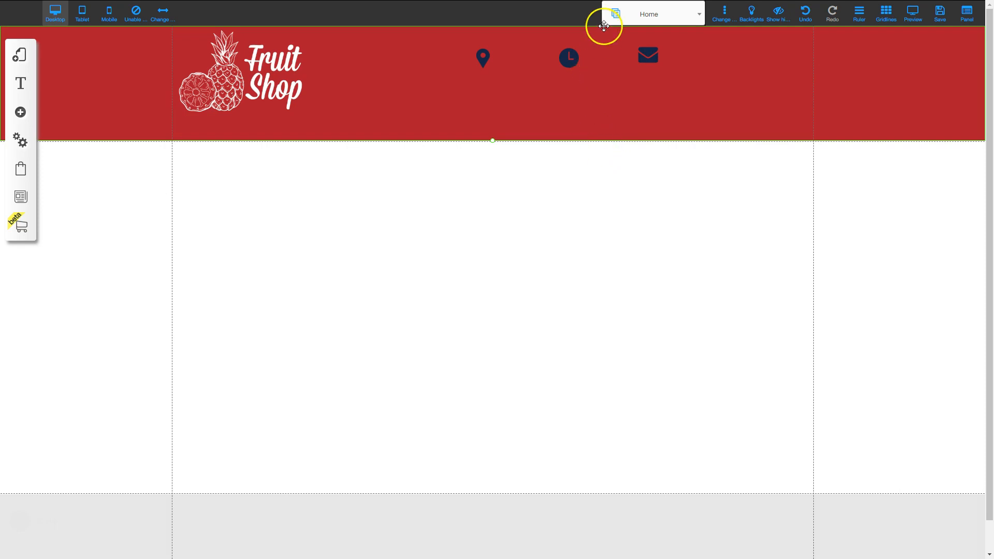
Restore the hidden Text Styles text element and move it to the right side of the page body, just below the header
left_click(394, 219)
left_click_drag(416, 223, 780, 23)
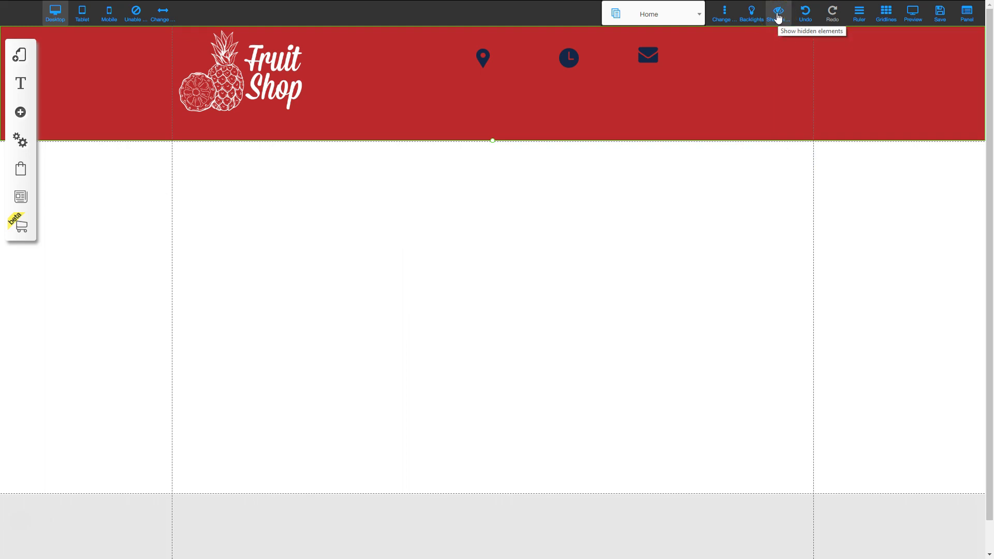
left_click(779, 16)
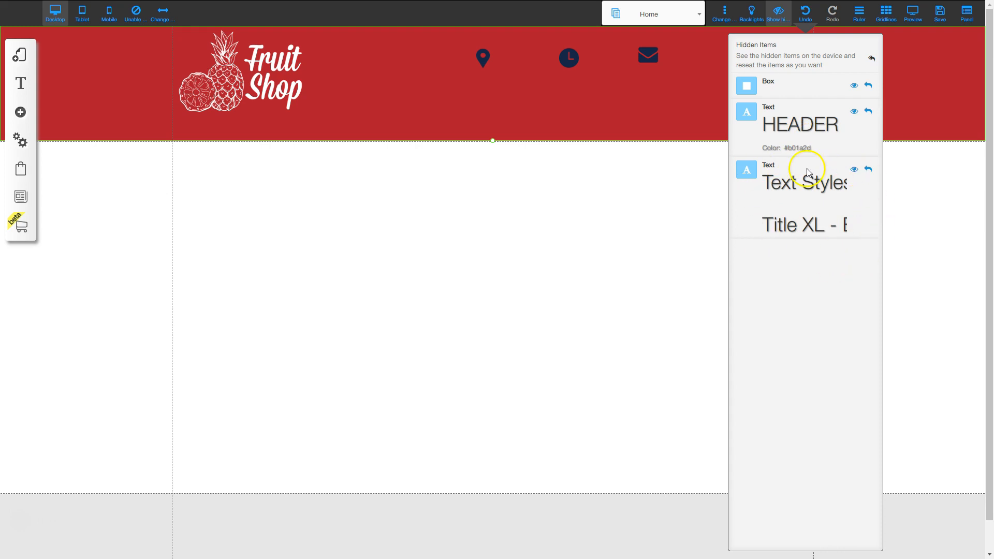
left_click(869, 169)
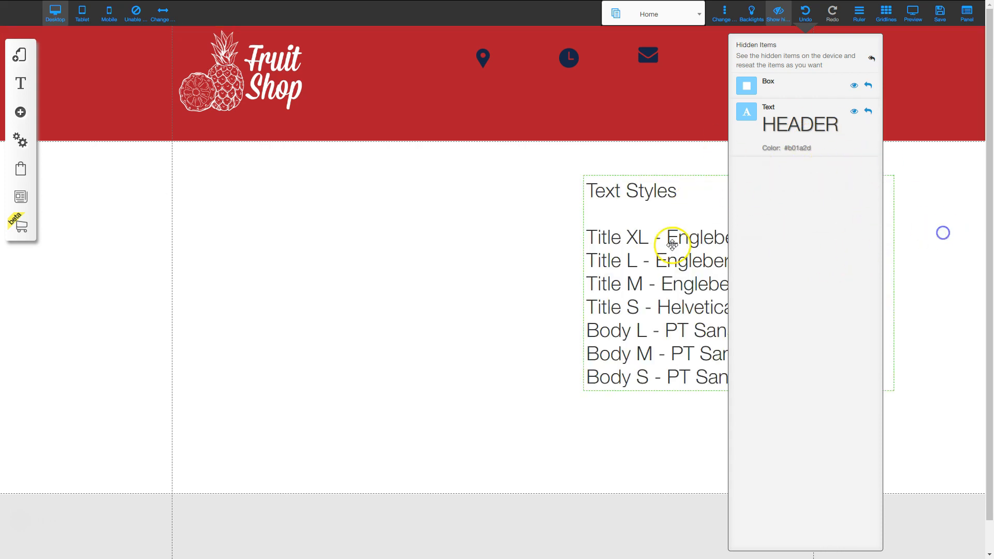
left_click(778, 14)
left_click_drag(686, 195, 721, 182)
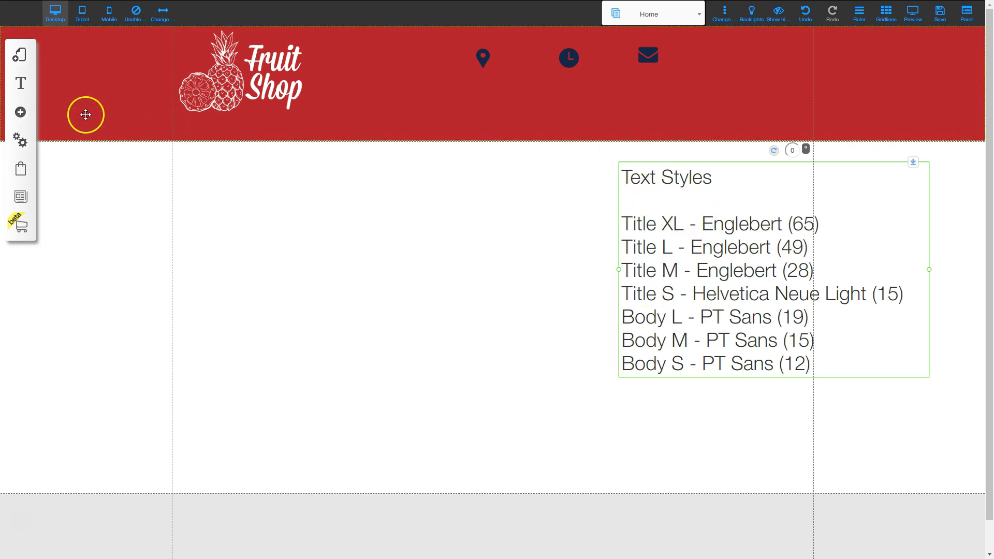
Set the Title XL font style to Englebert at size 65
left_click(21, 85)
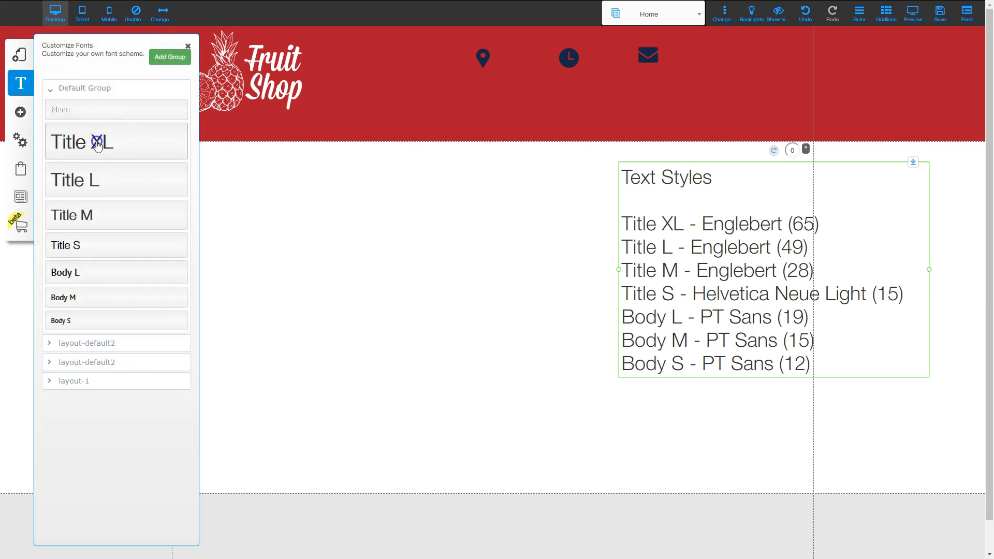
left_click(97, 143)
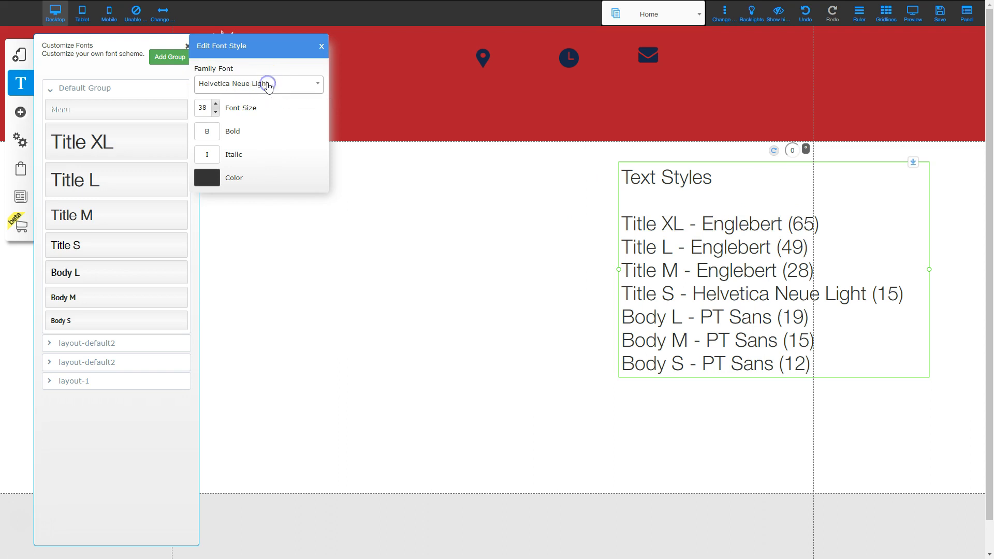
left_click(267, 85)
scroll(260, 169, "up", 6)
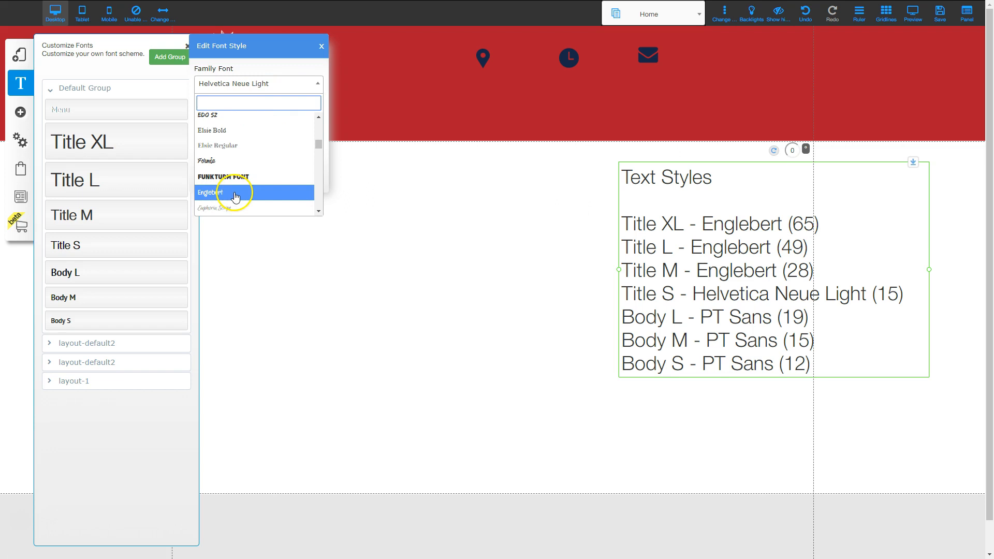
left_click(235, 195)
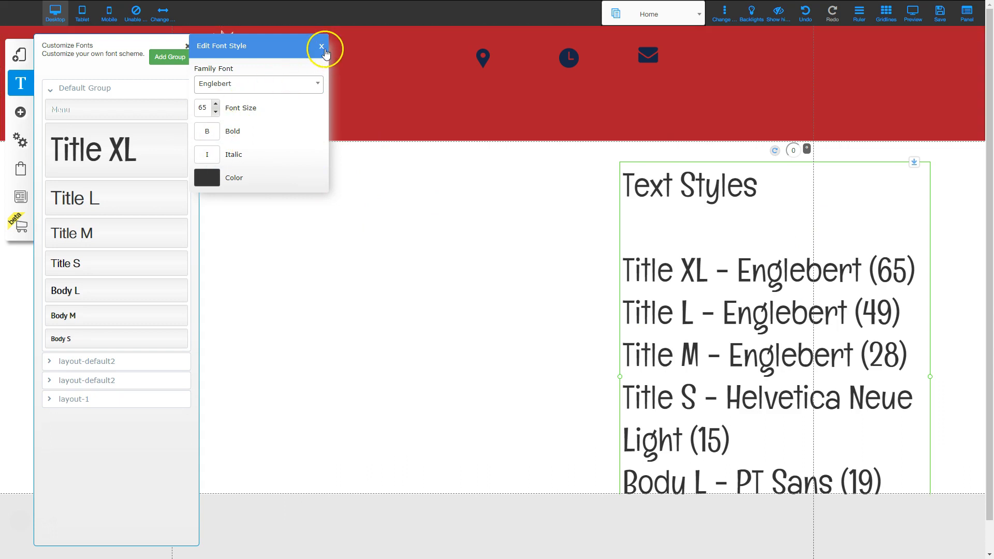
left_click(322, 47)
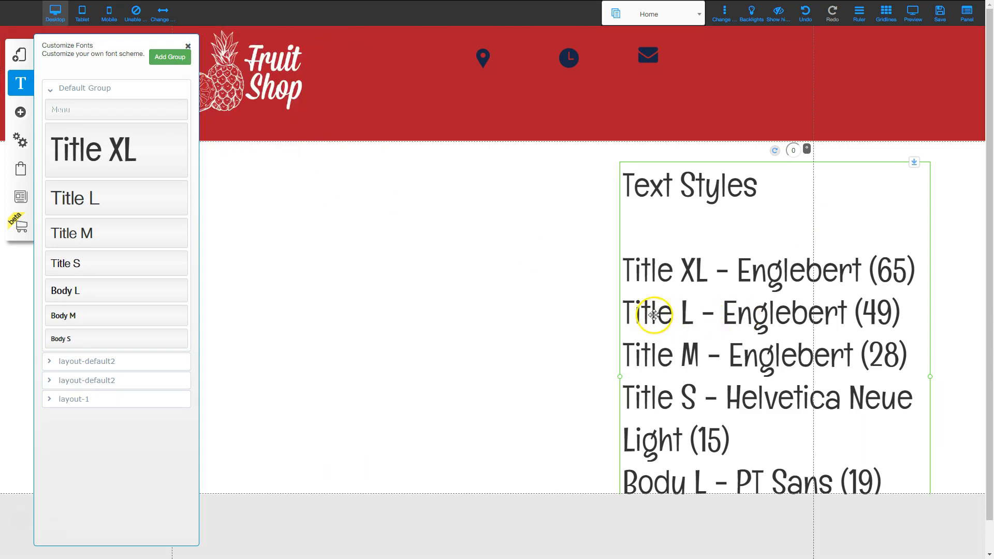
Set the Title L style to Englebert at size 49 and the Title M style to Englebert at size 28
left_click(69, 199)
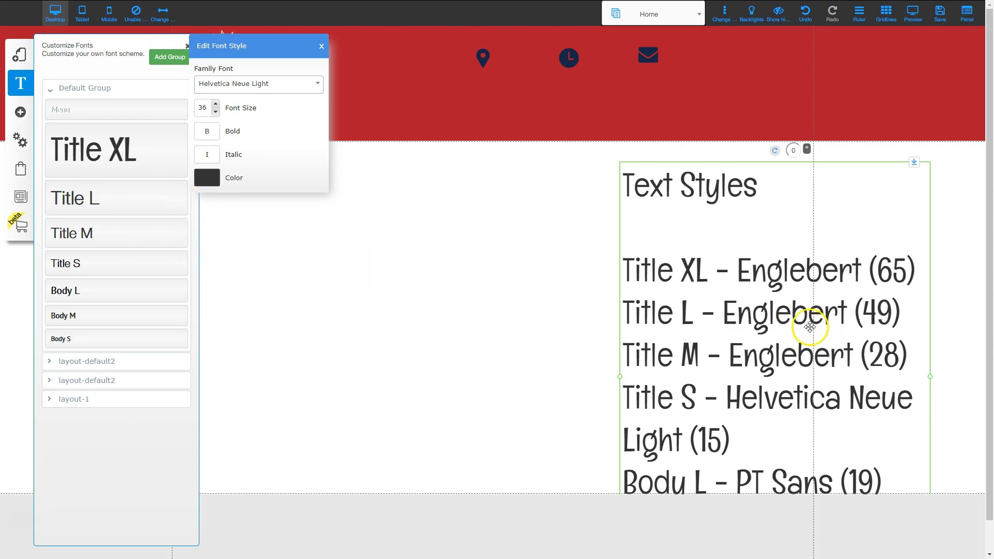
left_click(251, 85)
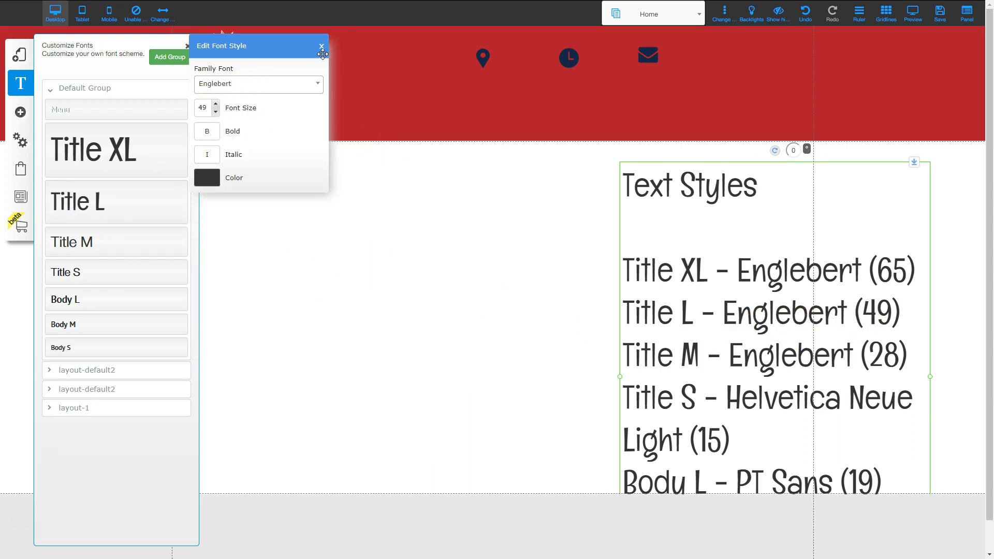
left_click(322, 52)
left_click(322, 49)
left_click(83, 230)
left_click(327, 48)
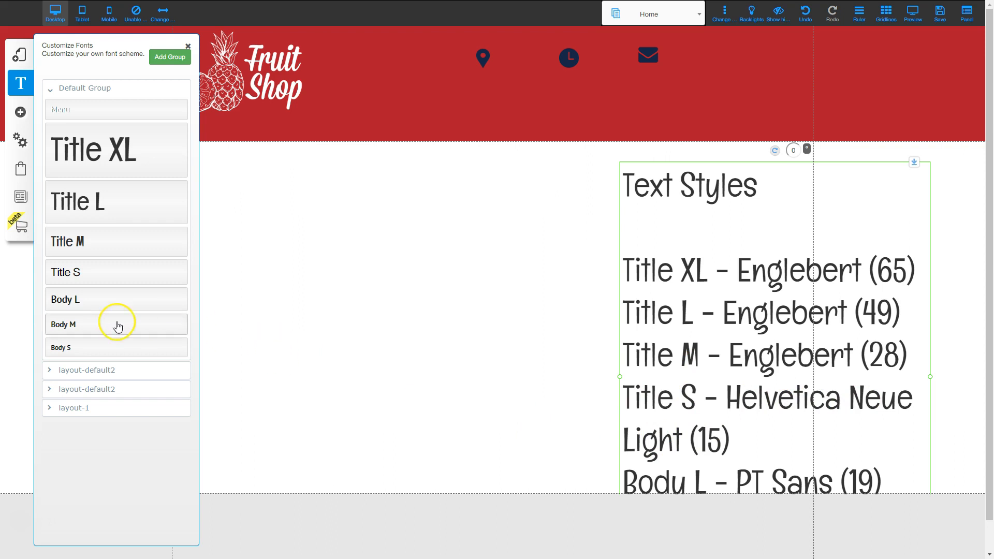
Set the Title S style to Helvetica Neue Light at size 15 and the Body L style to PT Sans at size 19
left_click(76, 273)
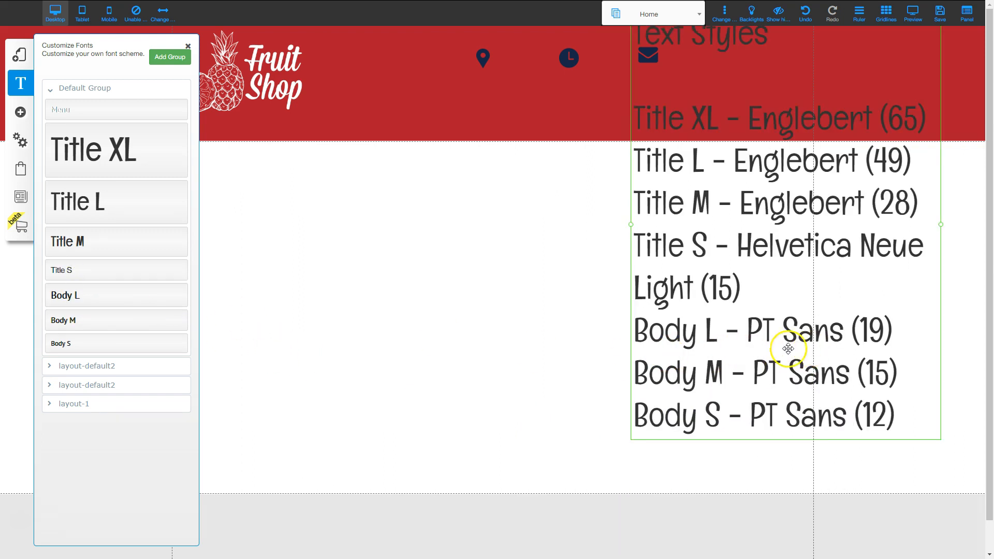
left_click(79, 301)
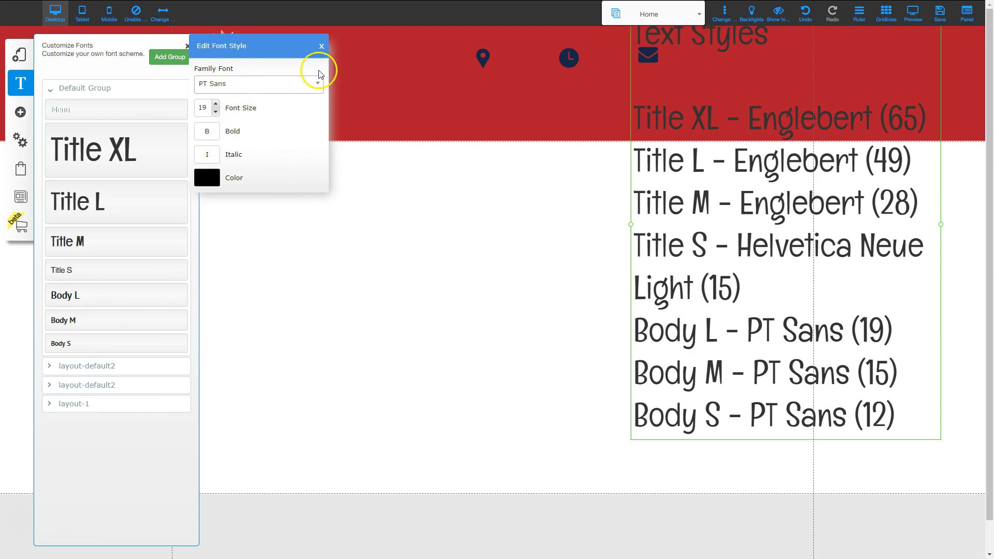
left_click(321, 46)
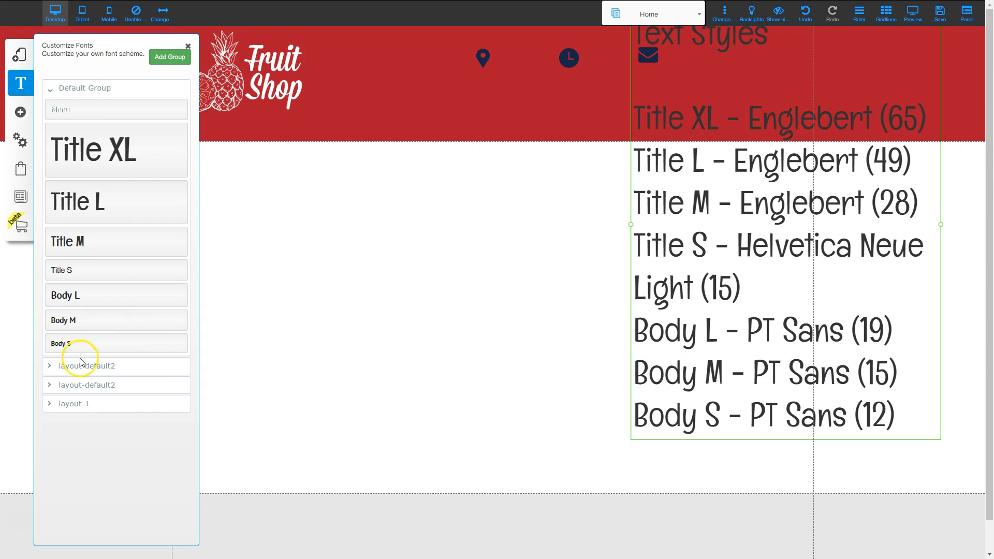
Set the Body M style to PT Sans at size 15 and the Body S style to PT Sans at size 12
left_click(66, 320)
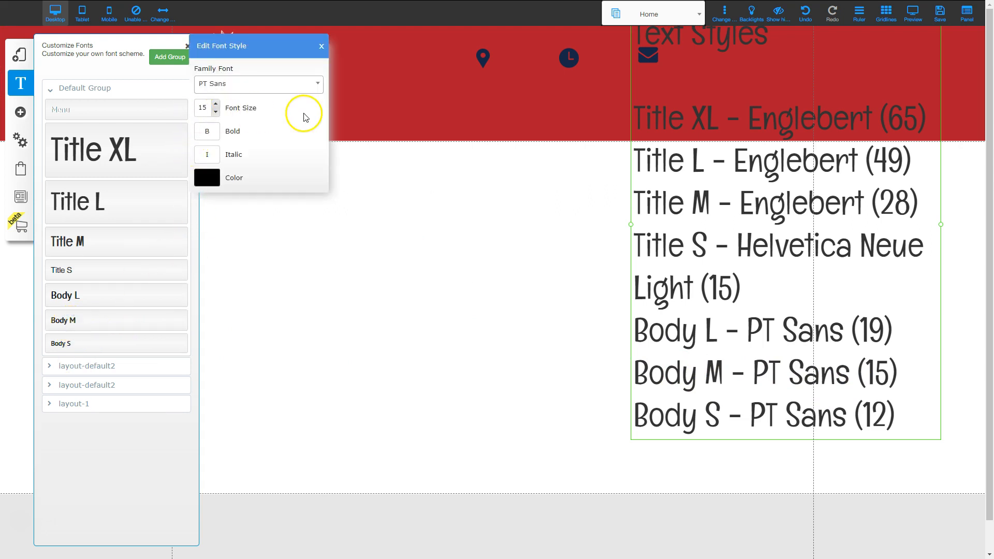
left_click(321, 47)
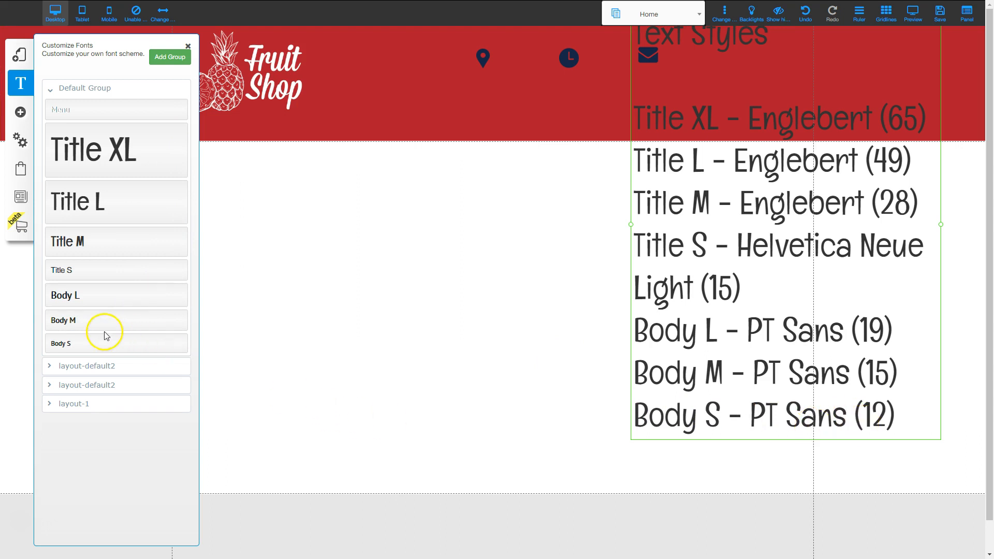
left_click(65, 343)
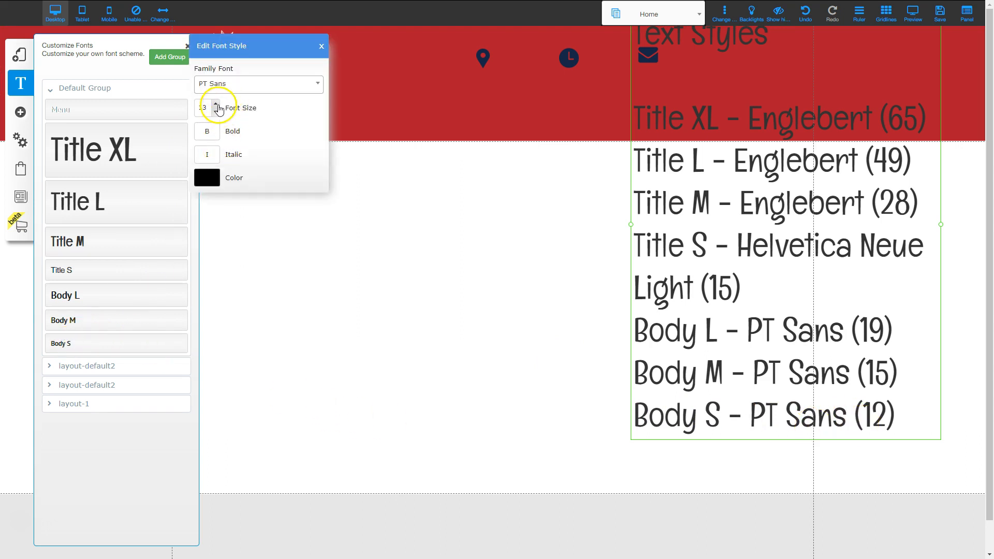
left_click(215, 112)
left_click(322, 48)
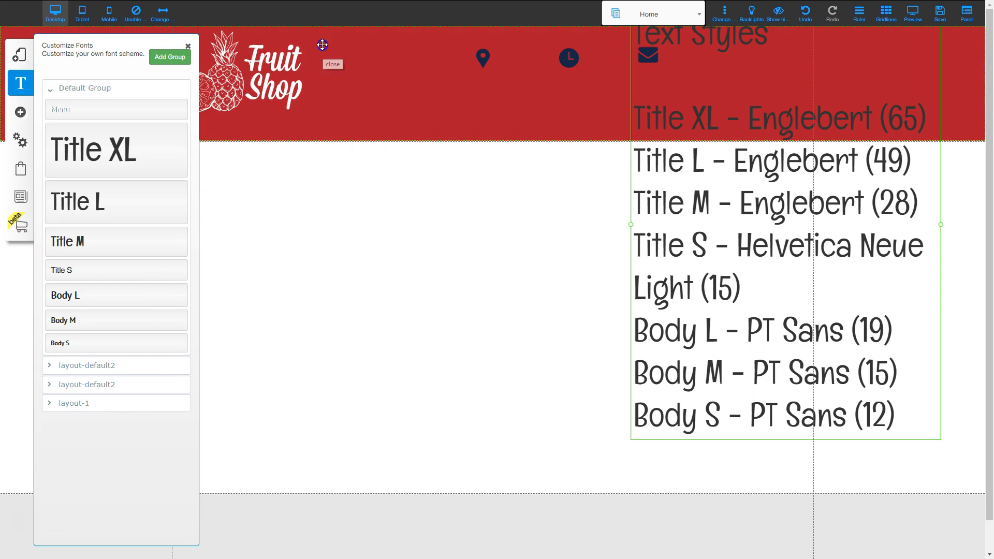
Hide the Text Styles text element on the page and save the site
left_click_drag(682, 257, 536, 300)
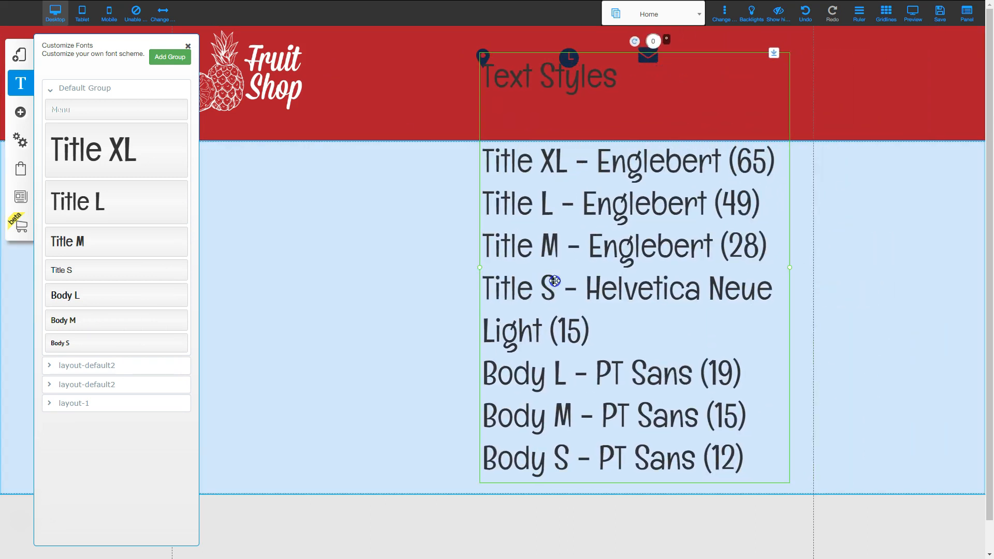
right_click(565, 266)
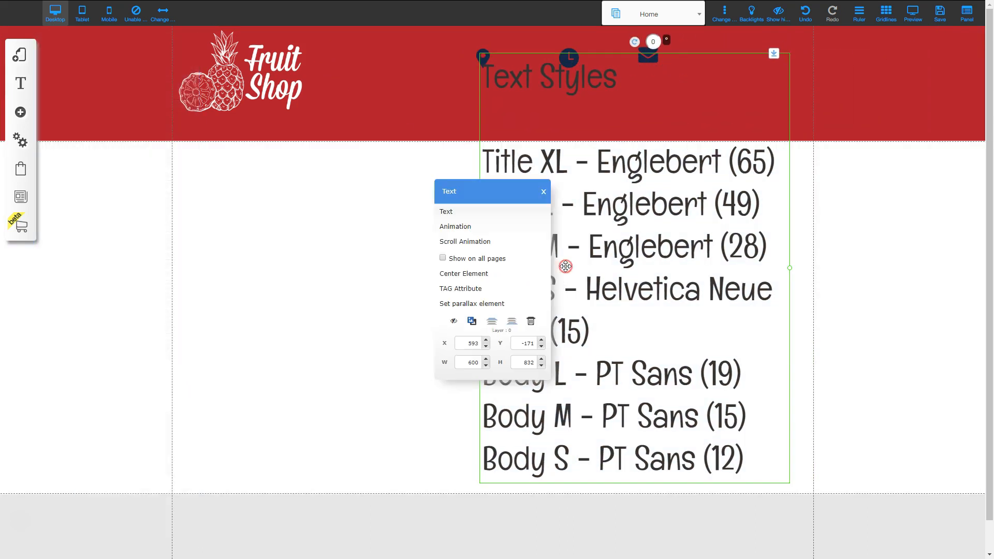
left_click(453, 321)
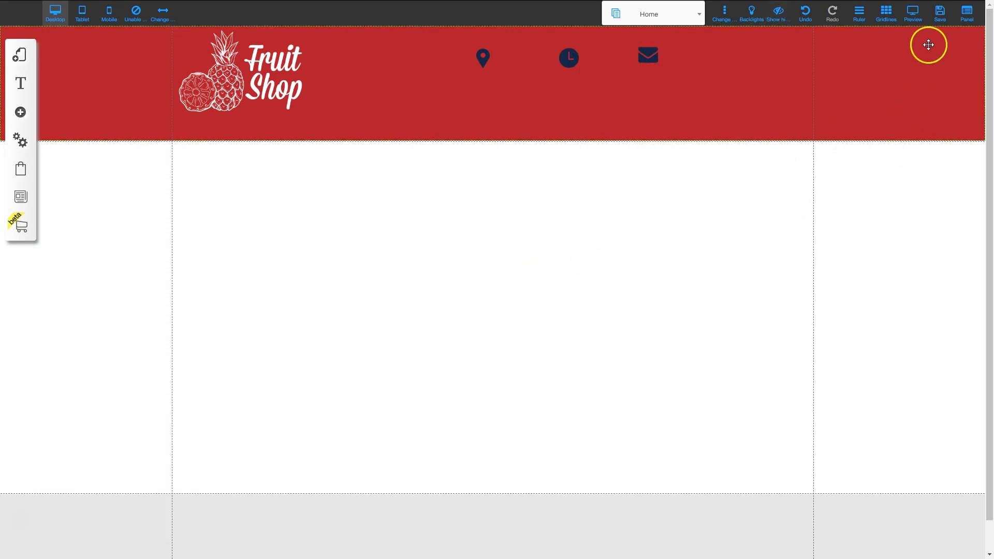
left_click(939, 14)
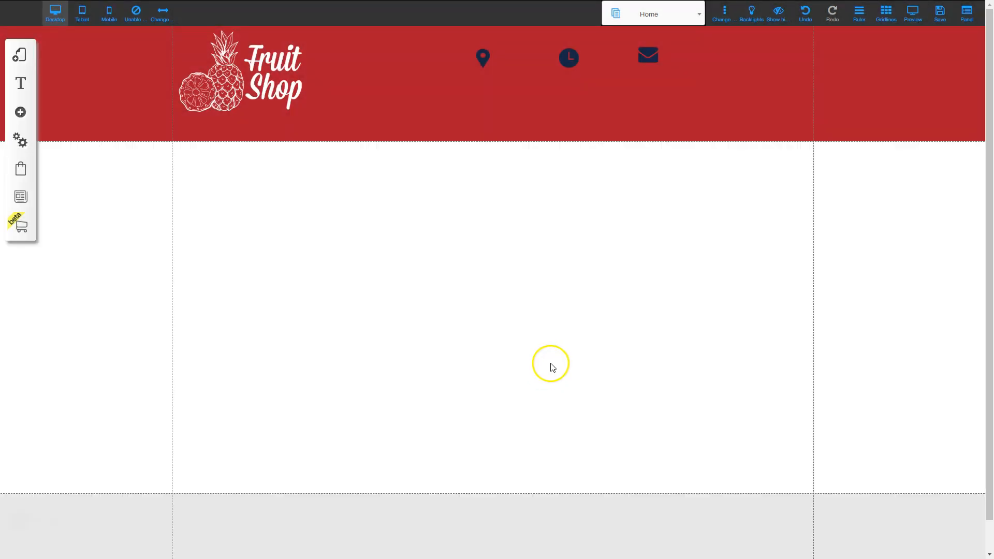
Add a Body L paragraph text element and place it in the red header, just below the contact icons
left_click(20, 113)
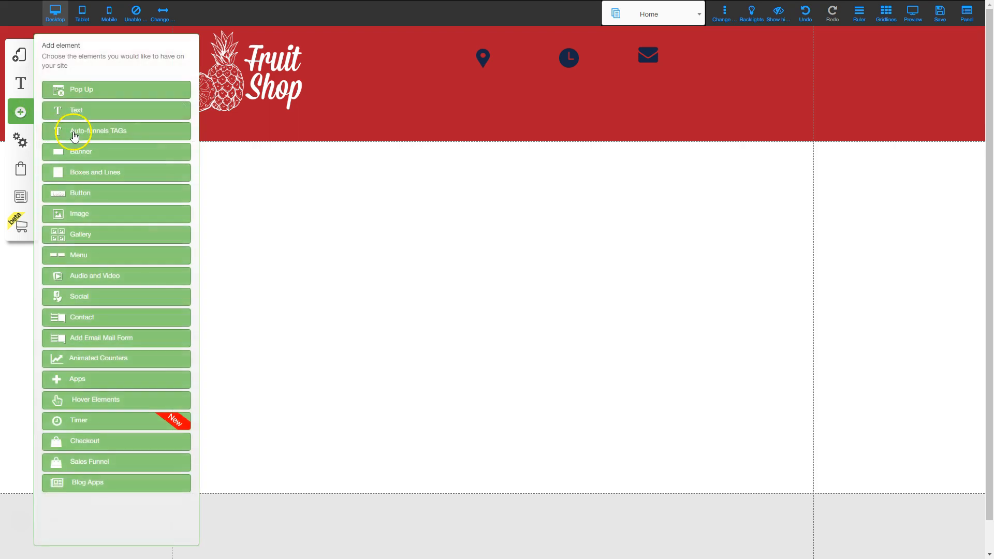
left_click(74, 112)
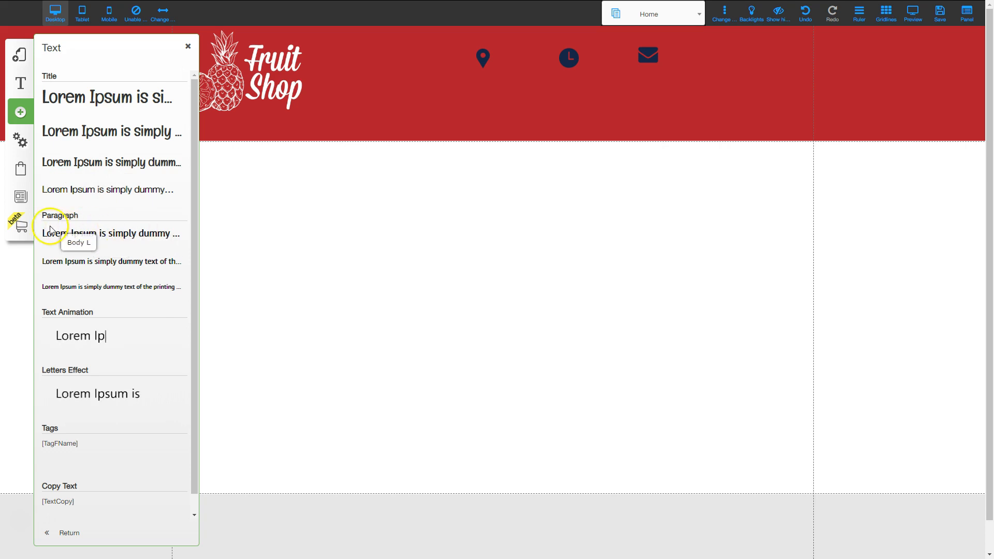
left_click(181, 266)
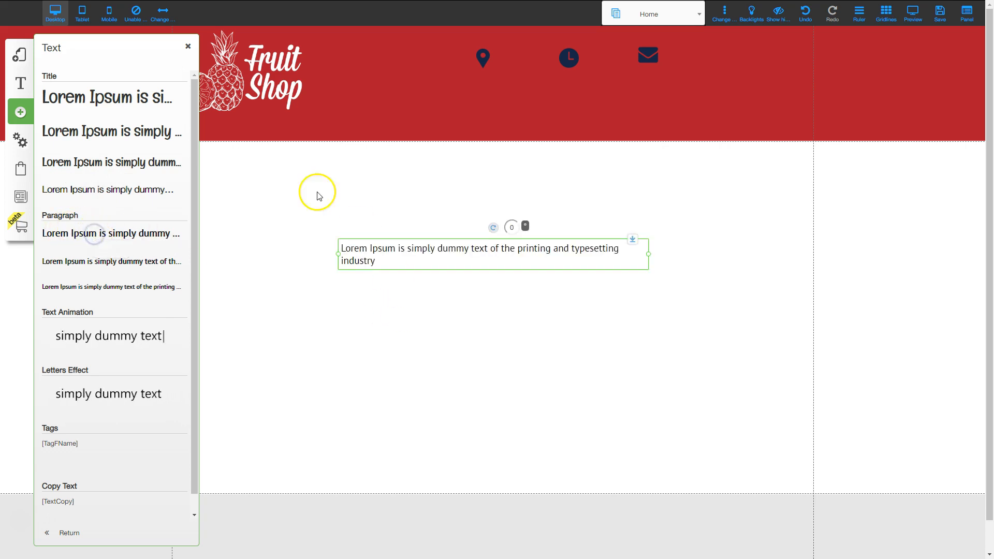
left_click(188, 47)
left_click(405, 261)
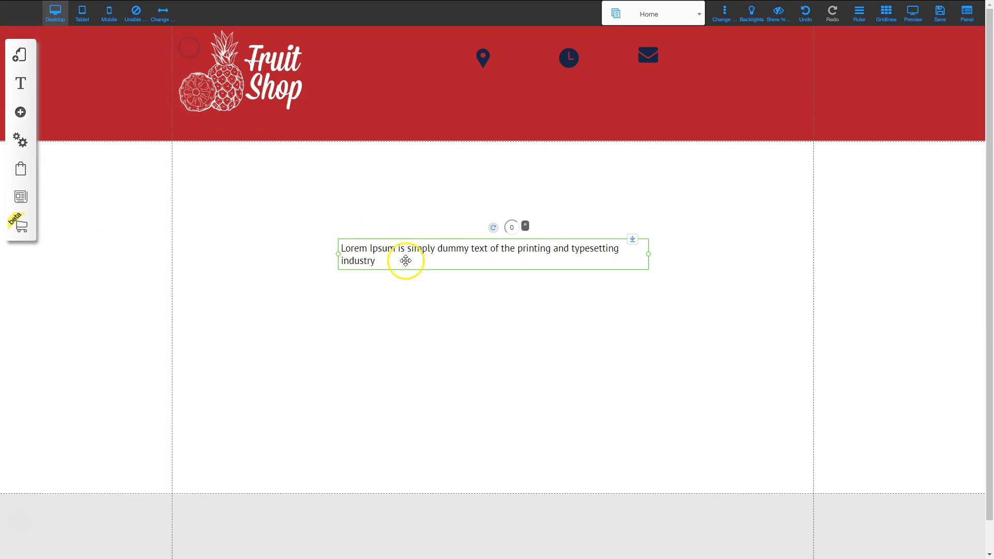
left_click_drag(429, 251, 513, 98)
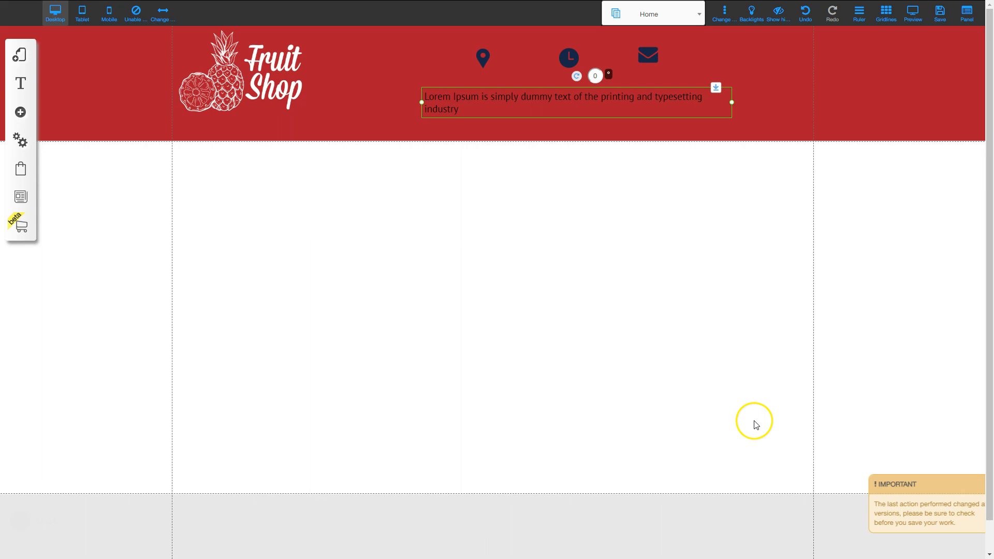
left_click_drag(459, 104, 408, 116)
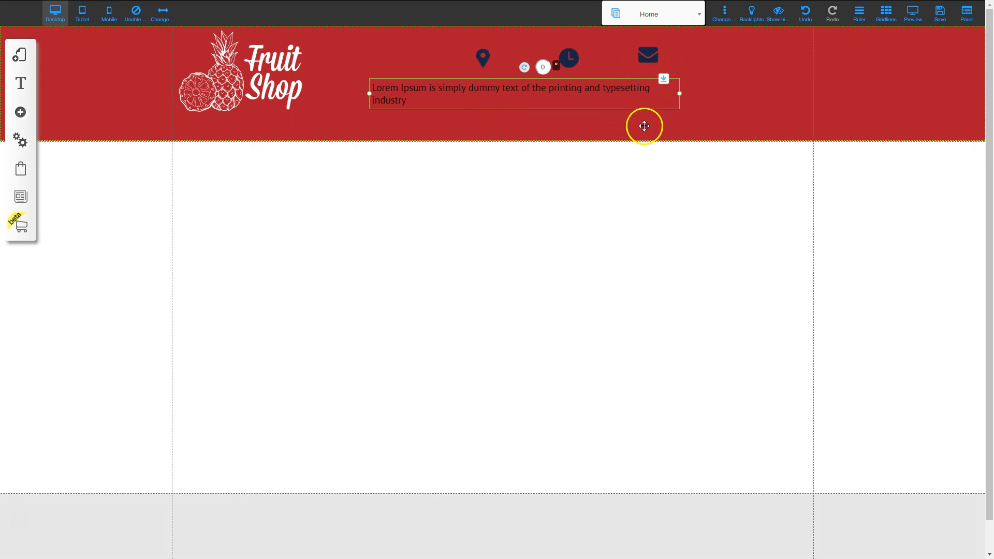
Restore the hidden HEADER notes text element and position it in the page body below the header
left_click(779, 16)
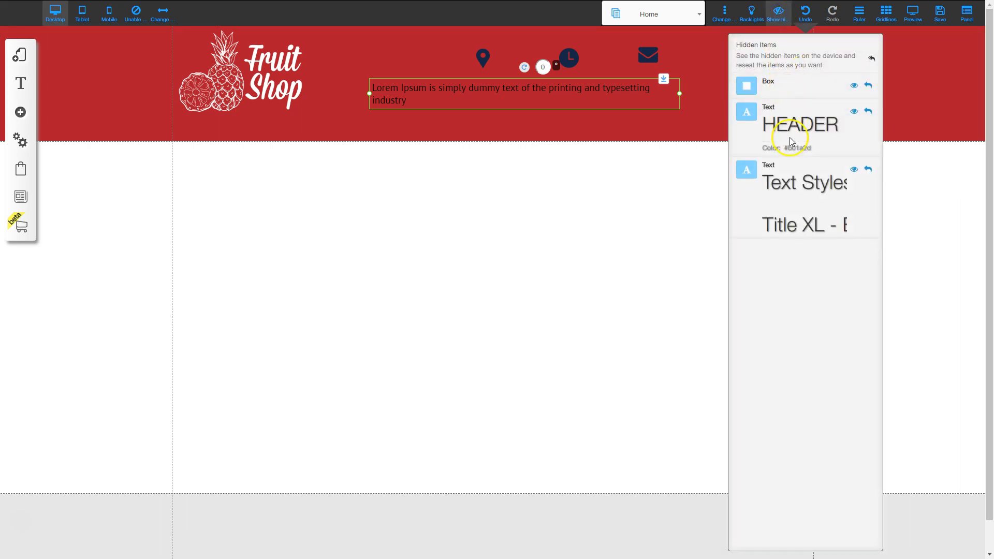
left_click(869, 114)
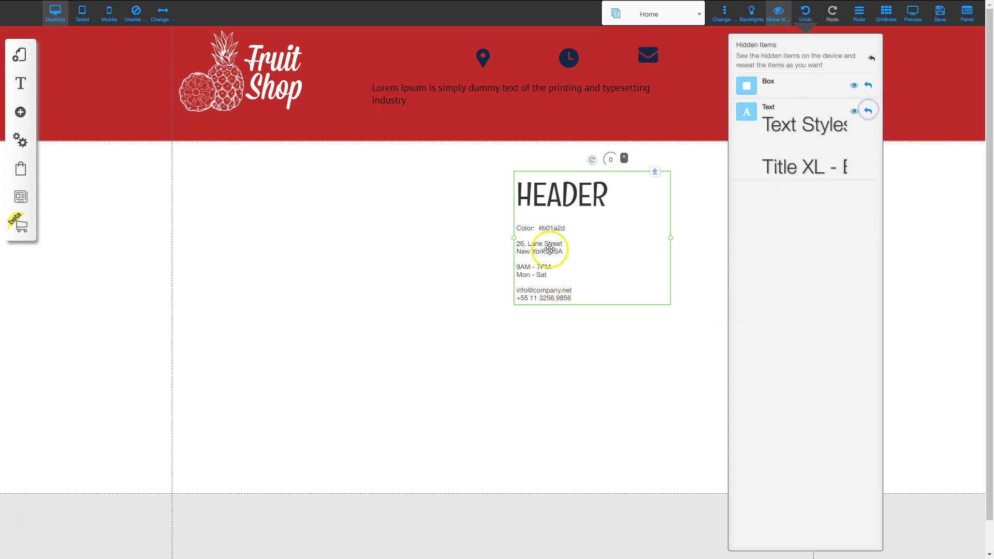
left_click_drag(551, 244, 562, 268)
left_click(777, 15)
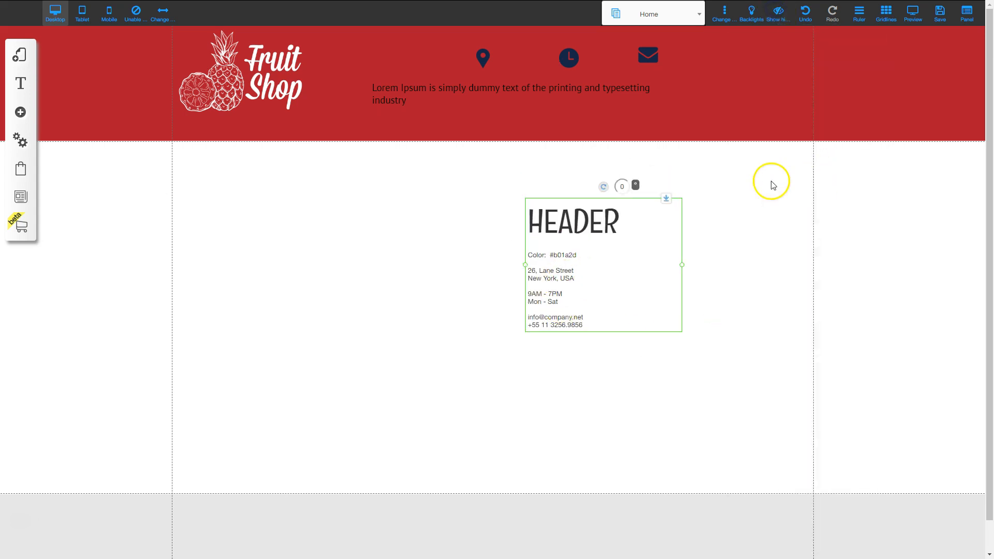
Copy the two-line street address from the HEADER notes and replace the header paragraph's placeholder text with it
left_click(572, 276)
left_click_drag(575, 280, 530, 269)
key("ctrl+c")
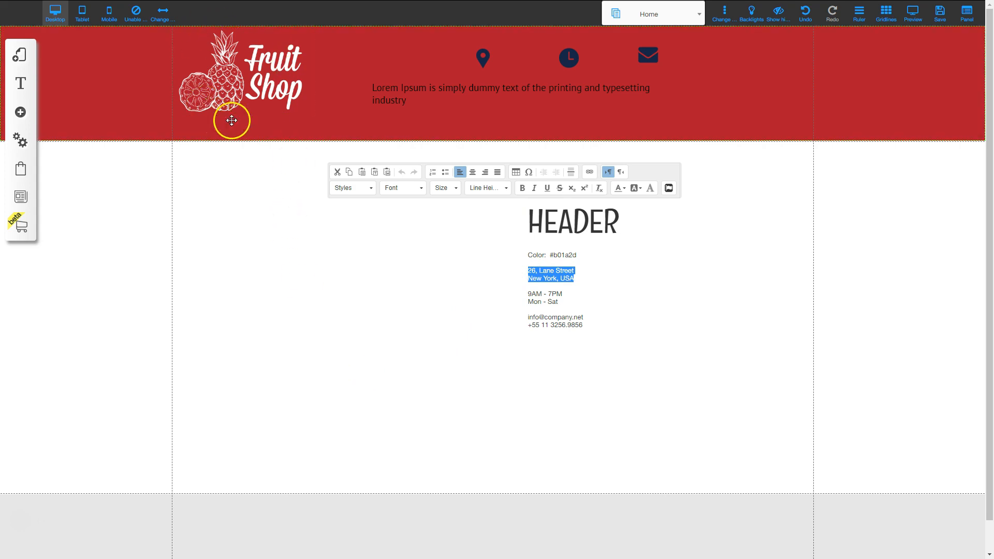
left_click(441, 90)
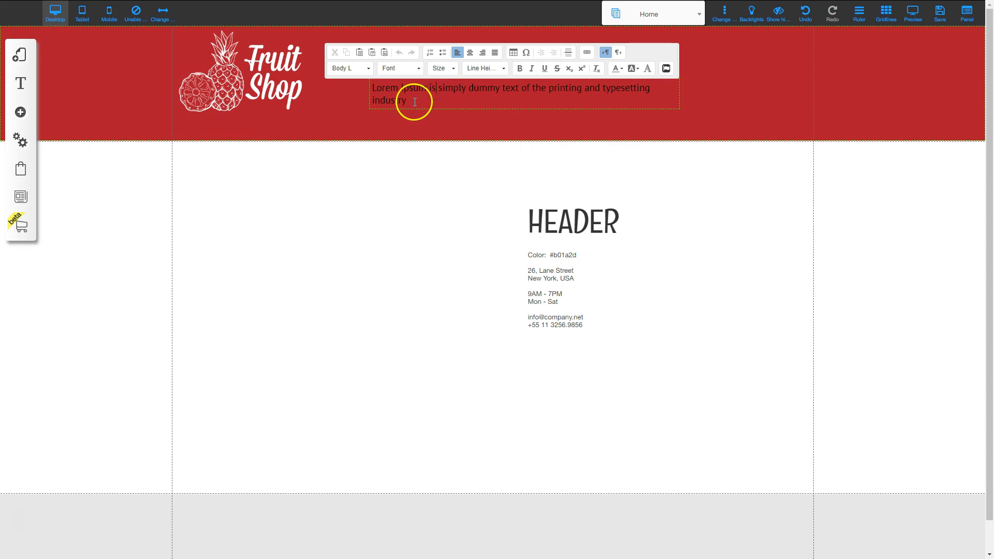
left_click_drag(415, 102, 376, 90)
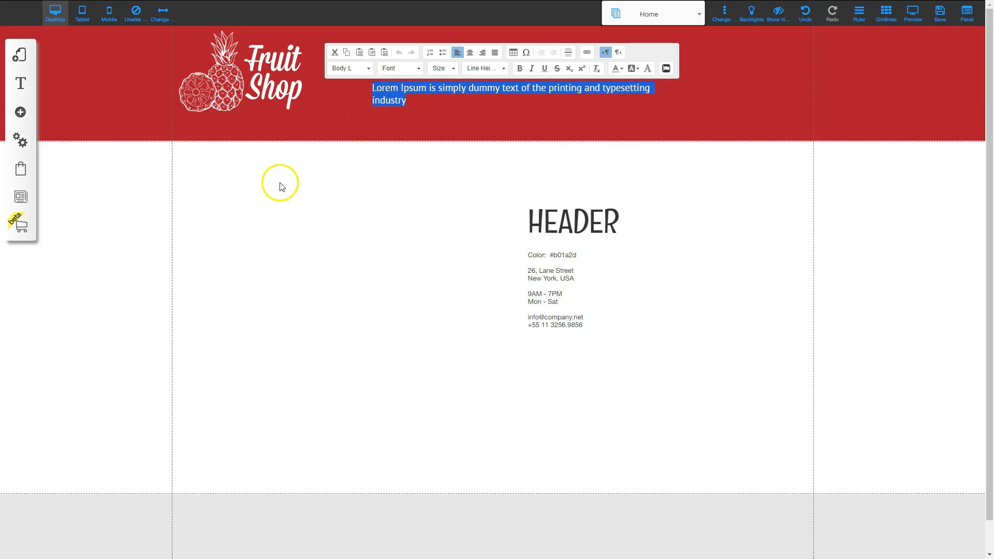
key("ctrl+v")
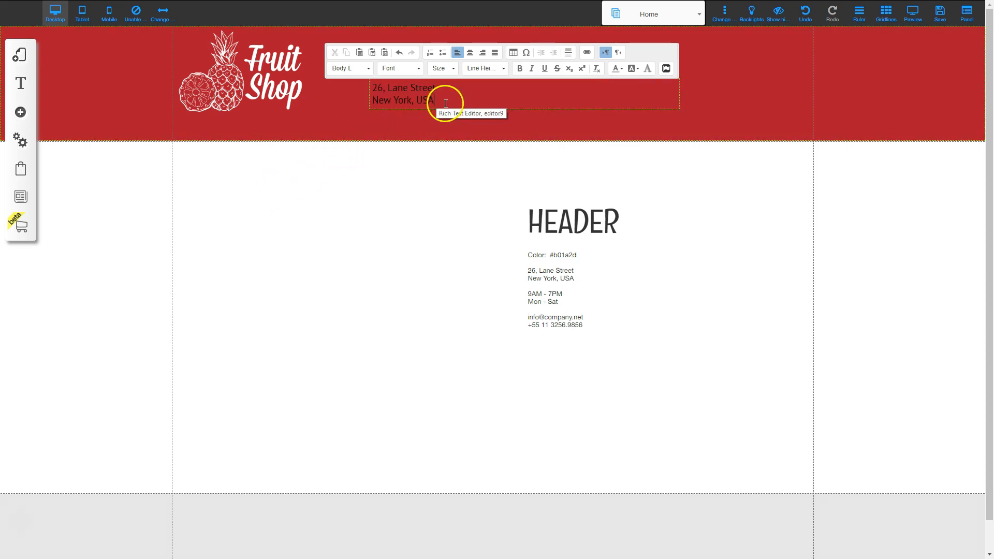
Change the color of the address text in the header to white
left_click_drag(440, 101, 371, 86)
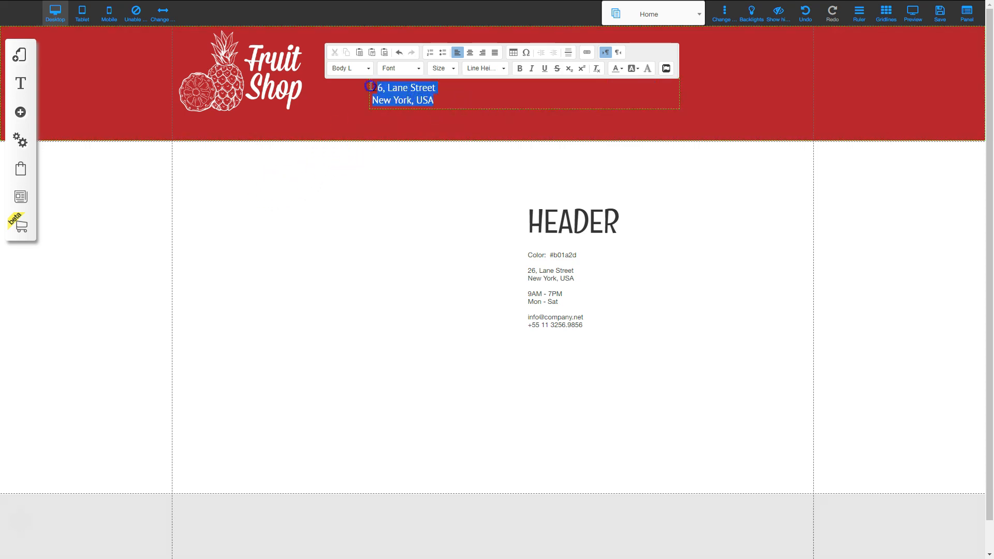
left_click(622, 72)
left_click(663, 111)
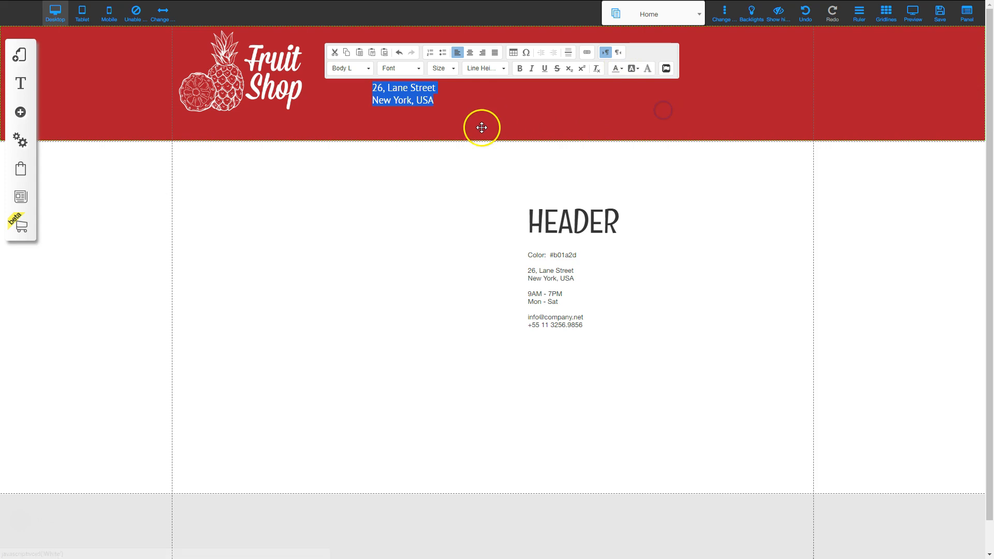
left_click(481, 127)
double_click(660, 106)
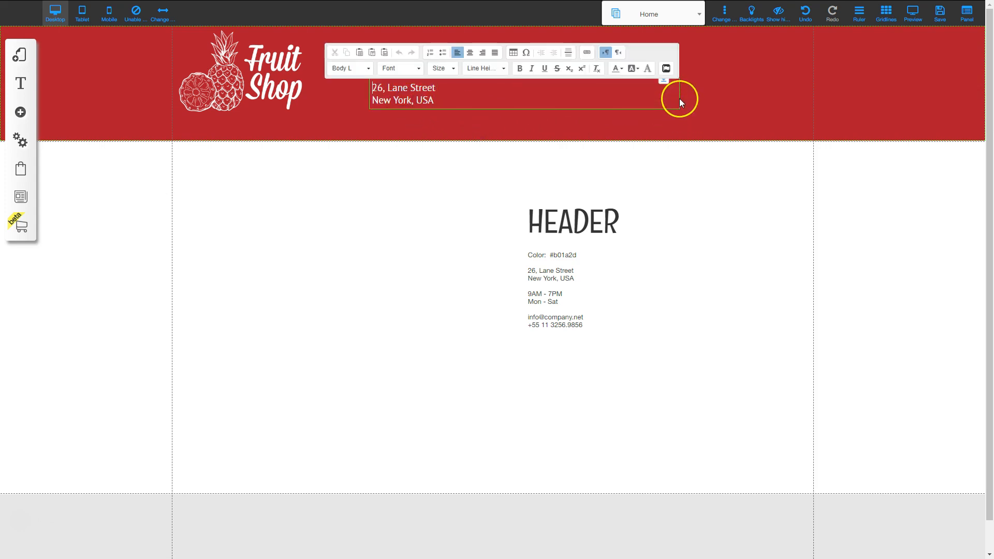
Narrow the address text box in the header and place it directly beside the location pin icon
left_click(706, 102)
left_click(637, 101)
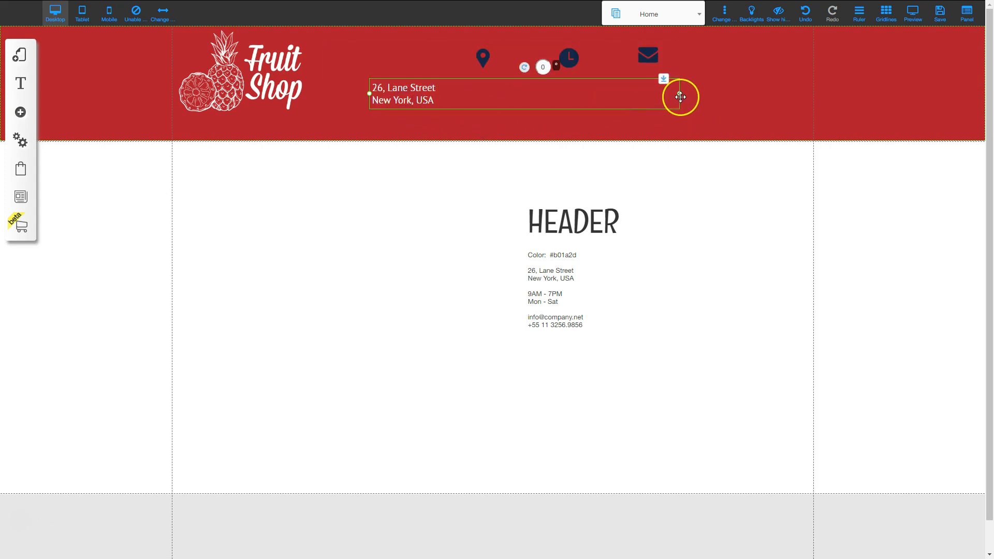
left_click_drag(676, 98, 499, 59)
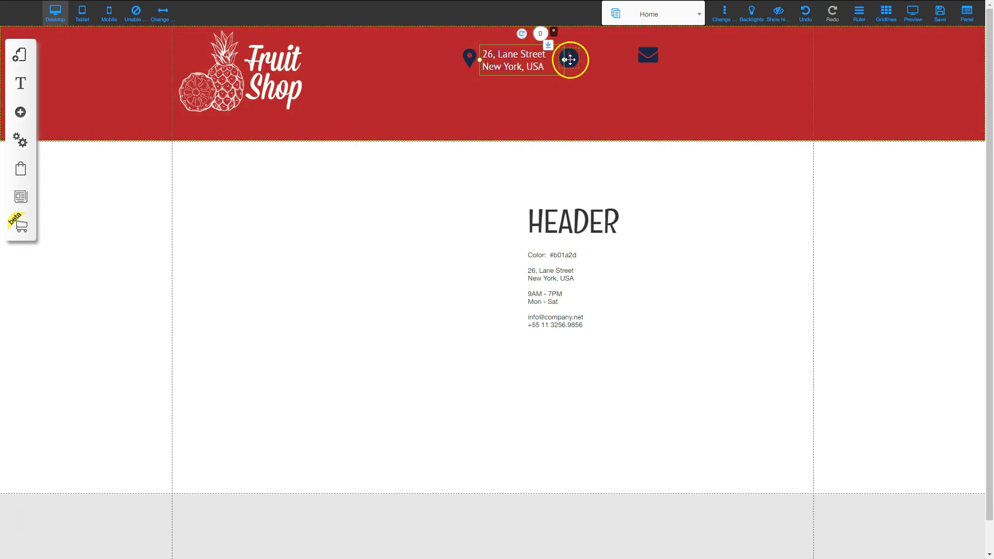
Move the clock and envelope icons further right in the header to leave room for the address text
left_click_drag(570, 59, 587, 61)
left_click_drag(656, 56, 665, 62)
left_click_drag(584, 60, 586, 62)
left_click_drag(506, 46, 527, 75)
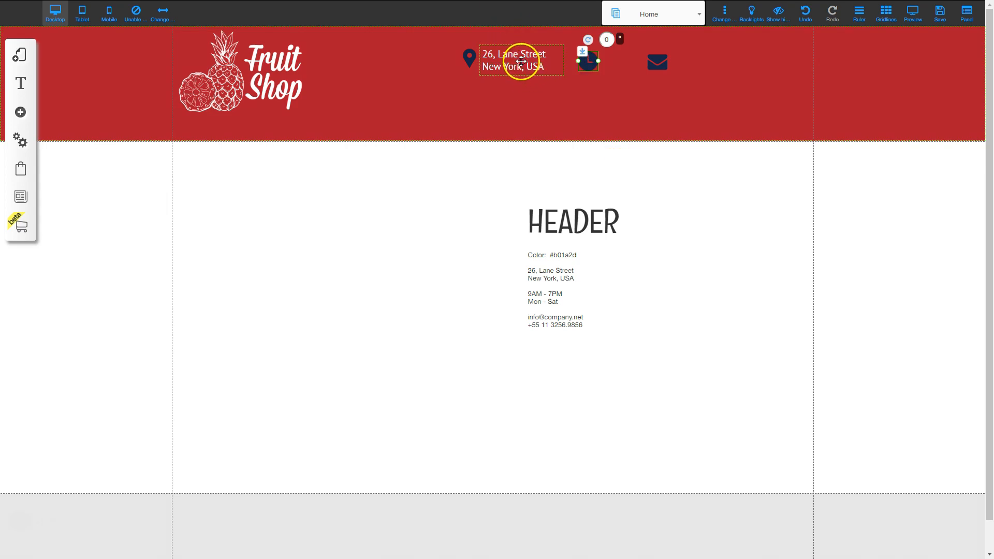
Duplicate the address text twice, placing one copy beside the clock icon and the other beside the repositioned envelope icon
left_click(520, 61)
key("ctrl+c")
key("ctrl+v")
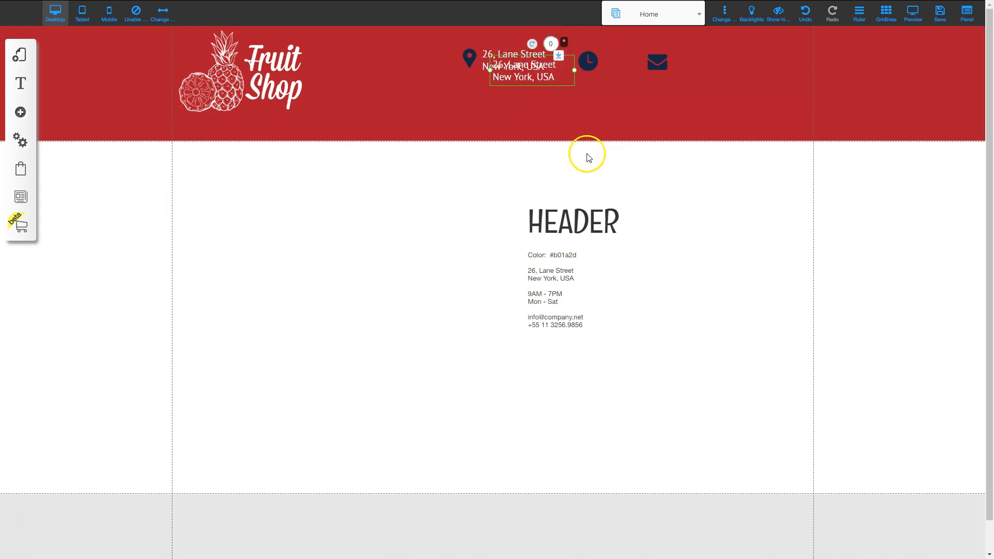
left_click_drag(506, 84, 702, 60)
left_click(699, 60)
key("ctrl+c")
key("ctrl+v")
left_click(698, 60)
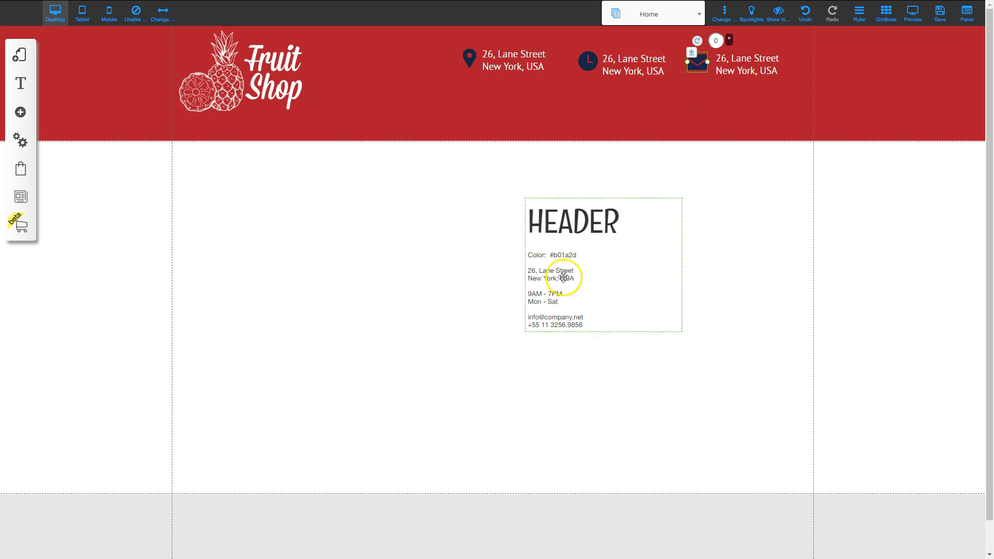
Copy "9AM - 7PM / Mon - Sat" from the HEADER notes and replace the text beside the clock icon with it
double_click(552, 298)
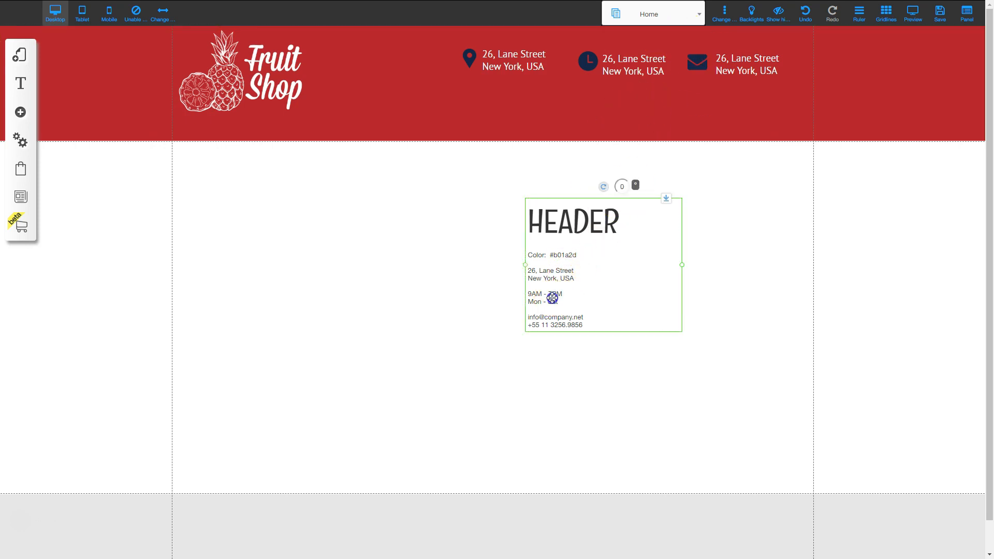
left_click(557, 301)
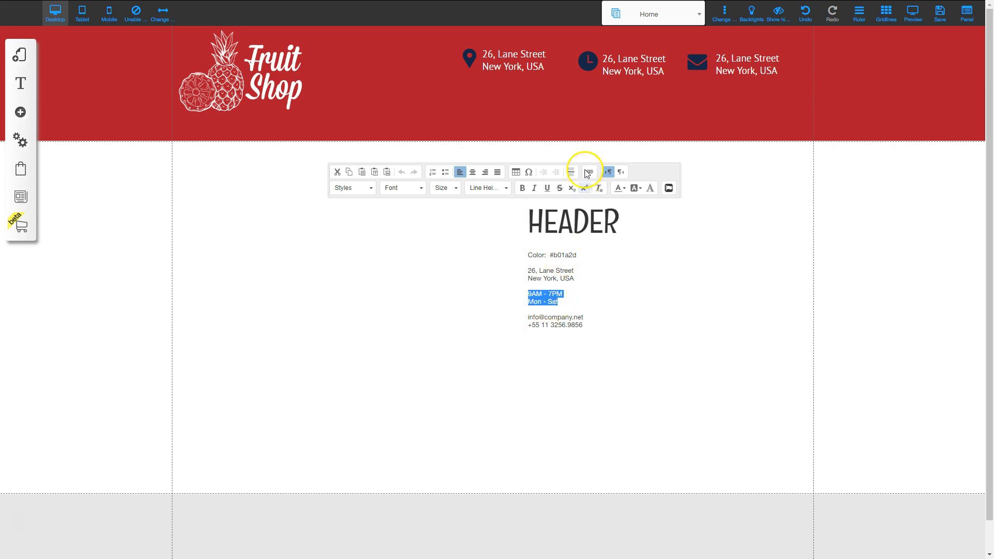
left_click(614, 72)
triple_click(630, 65)
key("ctrl+v")
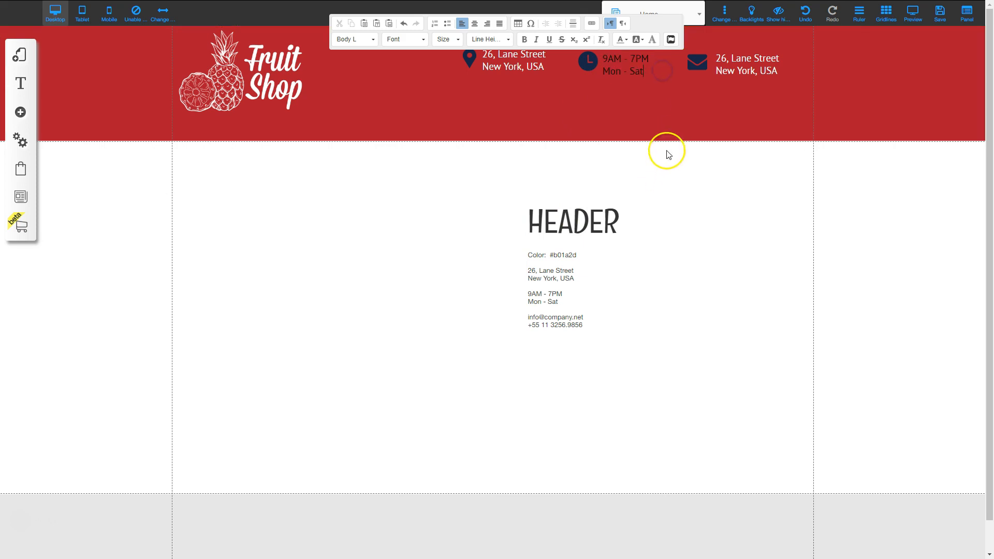
Change the color of the opening hours text in the header to white
left_click_drag(652, 73, 613, 65)
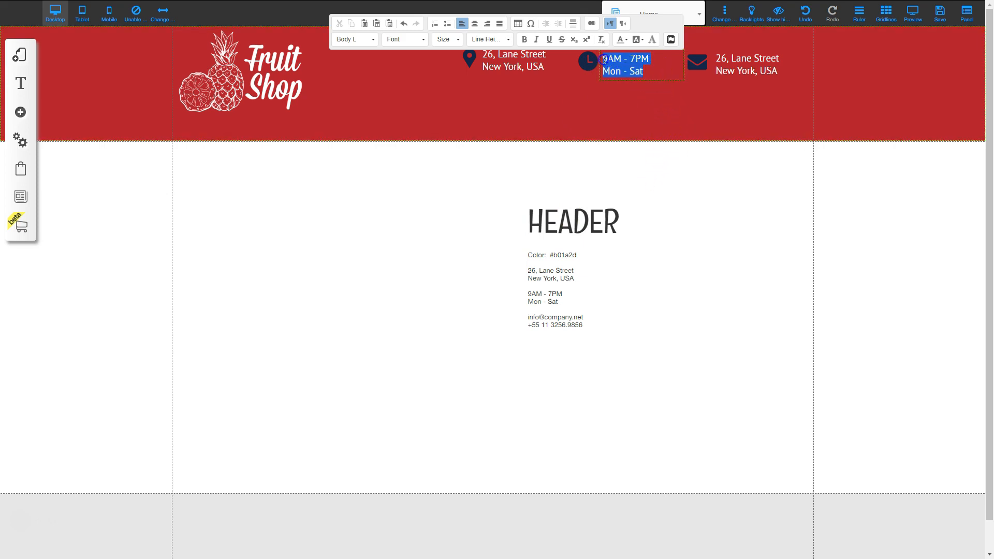
left_click(624, 39)
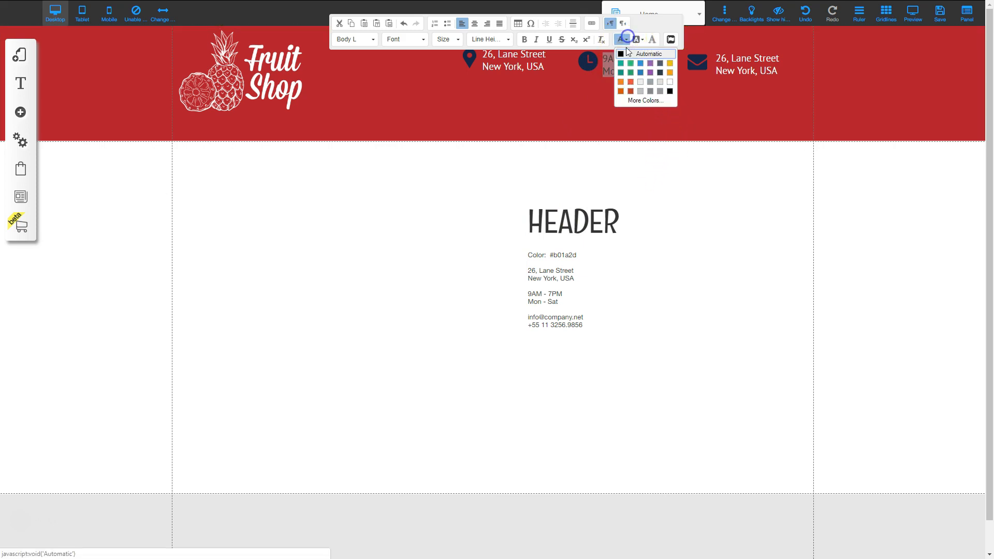
left_click(669, 82)
left_click(574, 317)
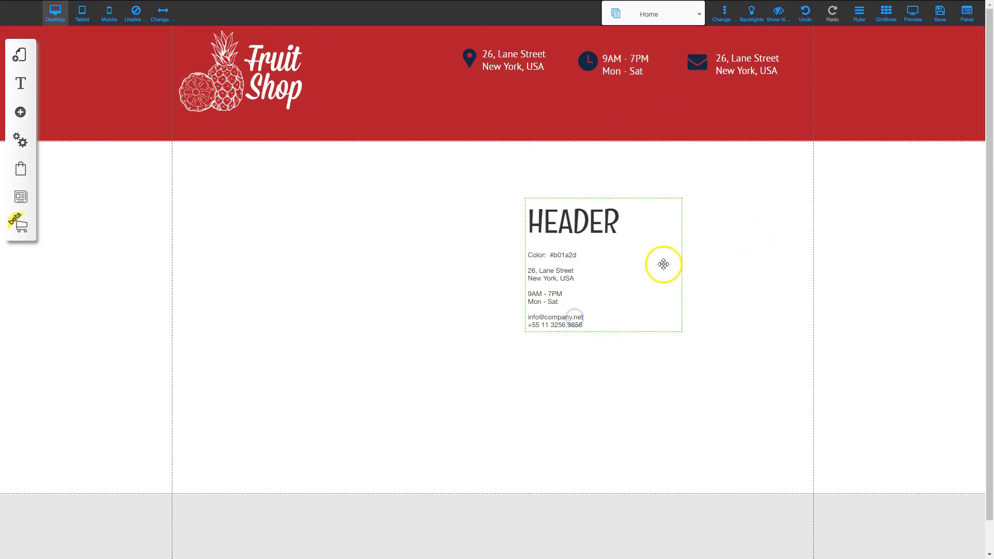
Copy the e-mail and phone lines from the HEADER notes and replace the text beside the envelope icon with them
left_click(563, 326)
left_click_drag(575, 326, 526, 317)
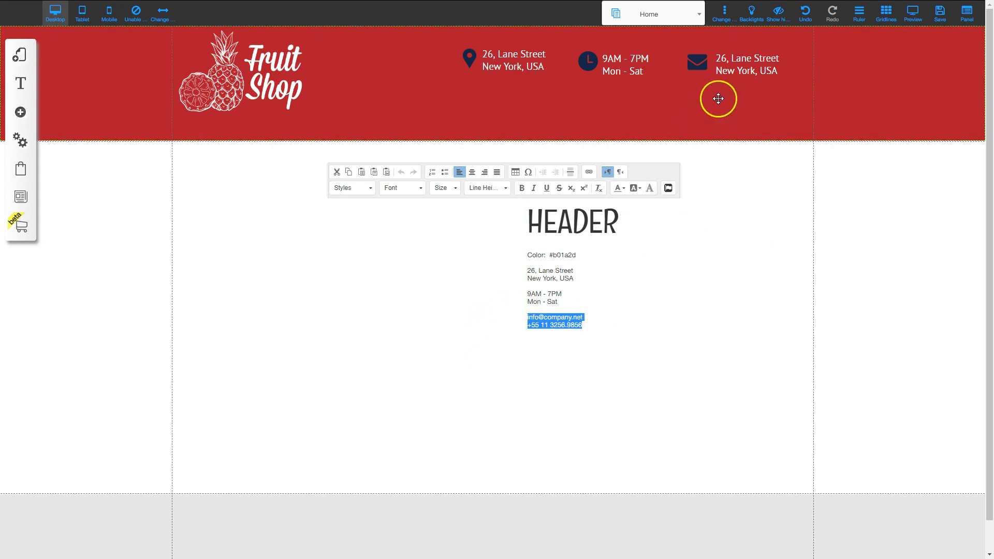
left_click(725, 67)
left_click_drag(717, 53, 755, 69)
key("ctrl+v")
left_click(734, 59)
key("Delete")
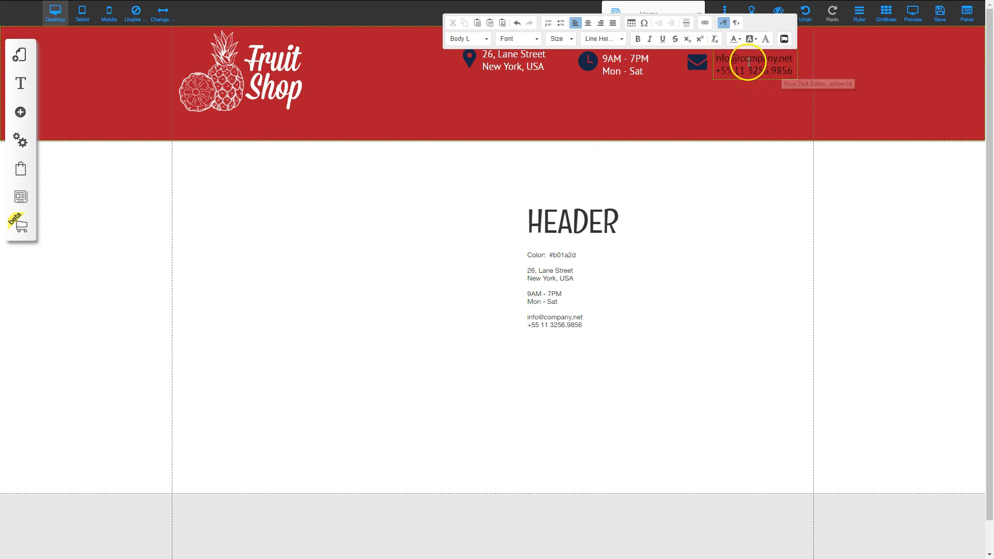
Change the color of the e-mail and phone text in the header to white
key("ctrl+a")
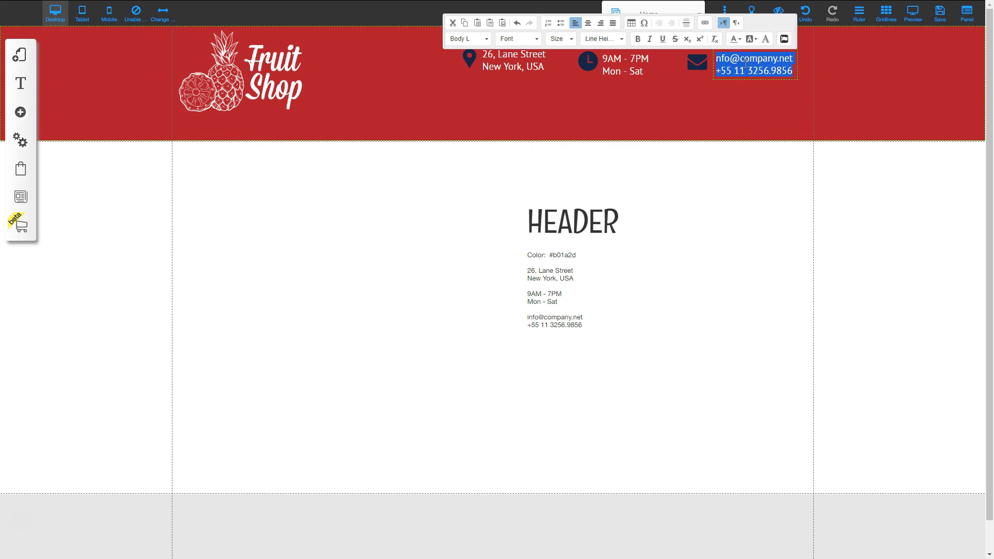
left_click(739, 39)
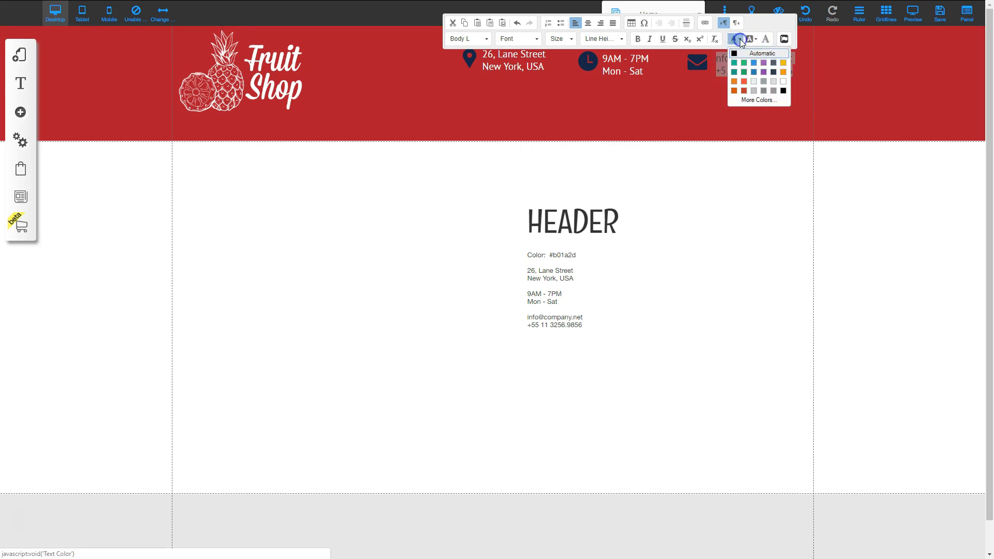
left_click(783, 88)
left_click(765, 122)
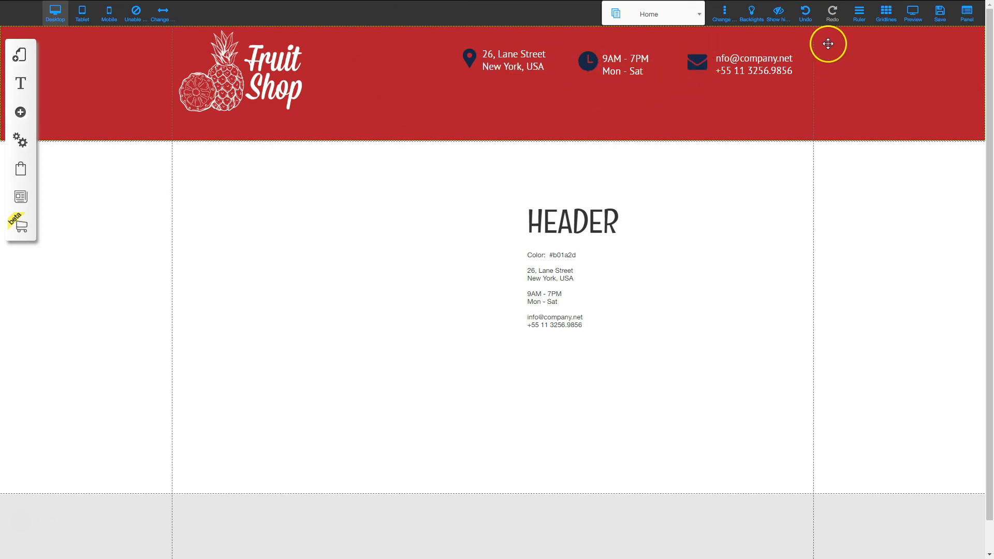
Show the ruler and place a horizontal guide across the header at the upper edge of the contact details
left_click(860, 14)
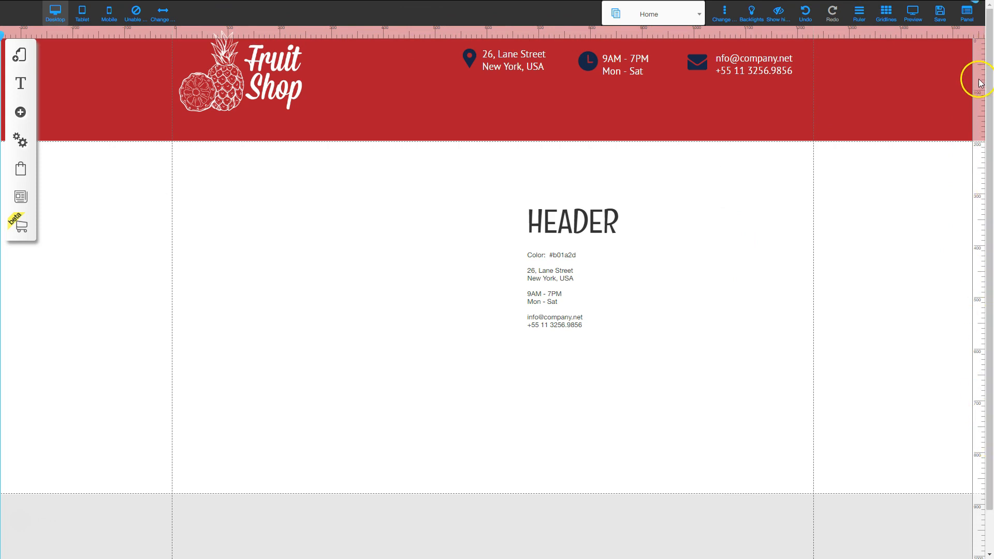
left_click_drag(980, 79, 978, 77)
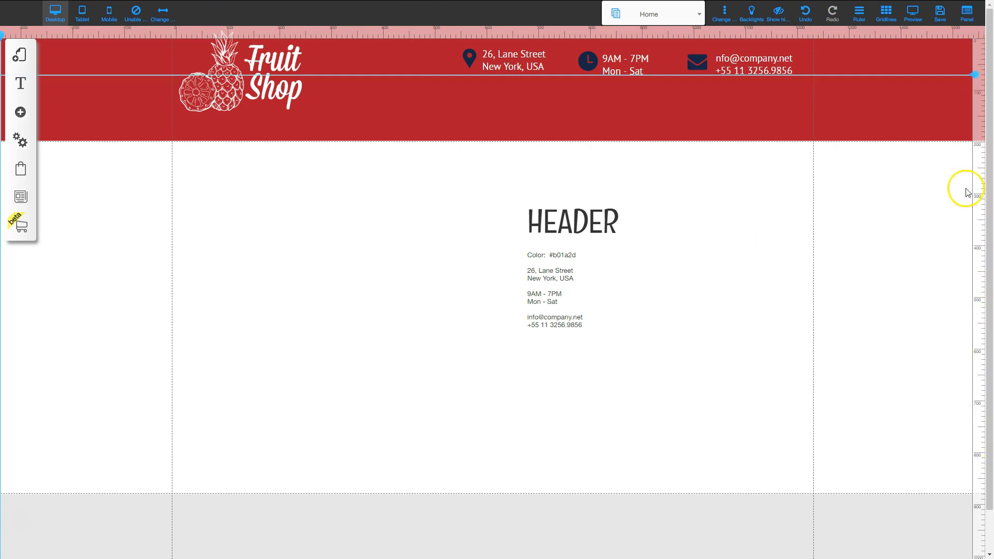
left_click_drag(974, 76, 980, 54)
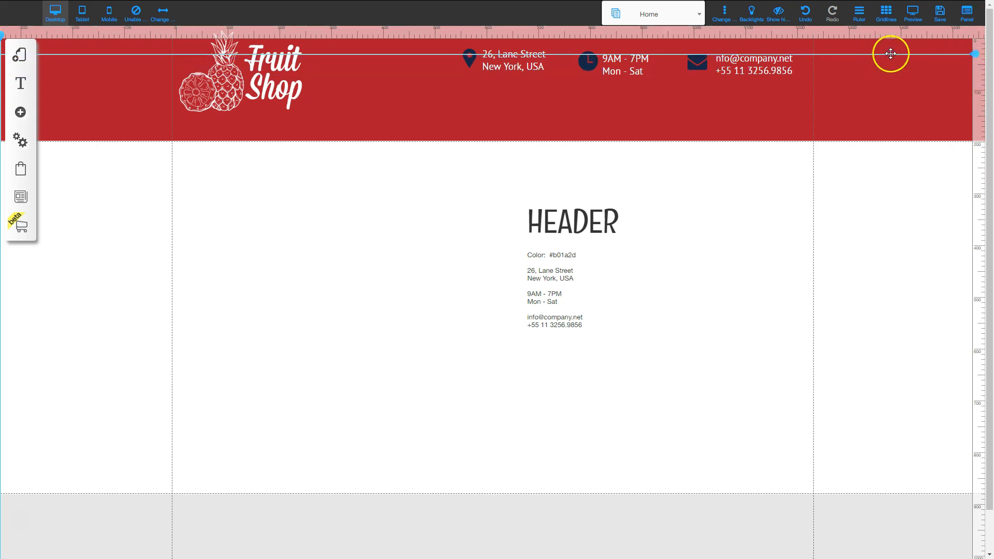
Align the e-mail and phone text with the guide near the right page margin, and place the envelope icon beside it
left_click_drag(756, 71, 773, 74)
left_click(698, 62)
left_click_drag(698, 62, 825, 68)
left_click(772, 74)
left_click_drag(721, 65, 695, 65)
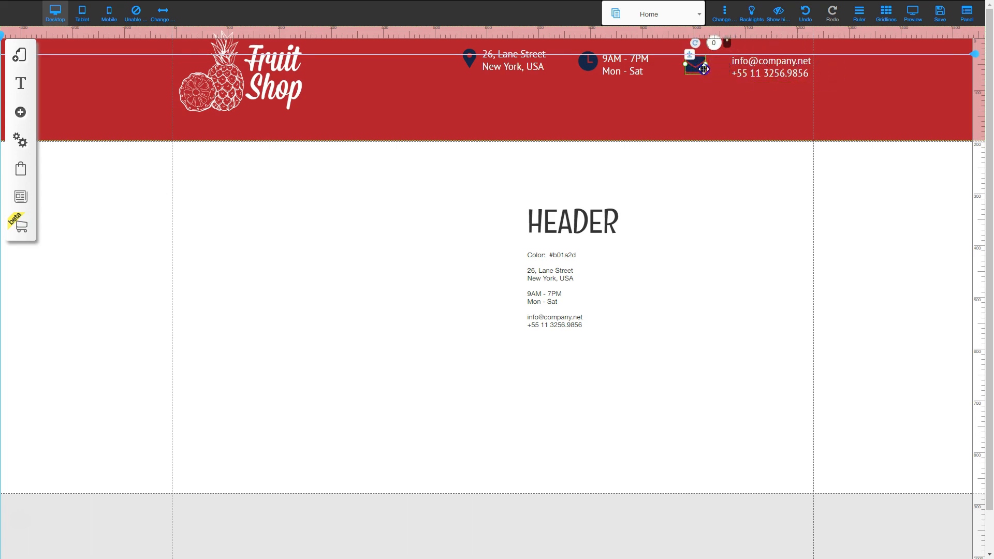
left_click_drag(776, 74, 772, 73)
left_click(703, 64)
left_click_drag(701, 62, 712, 62)
Shift the opening hours, clock icon, address text and location pin right, lining them up under the guide with the e-mail block
left_click(616, 63)
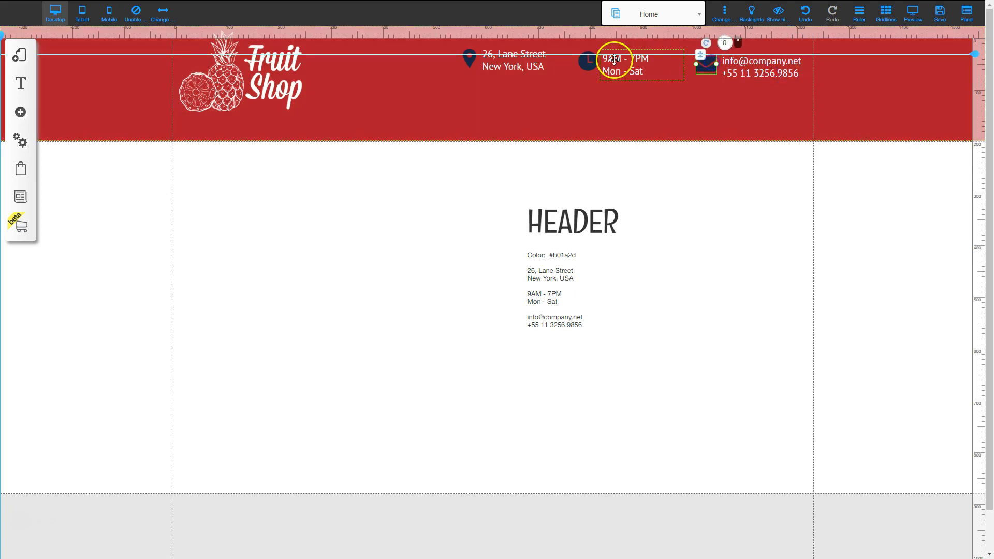
left_click_drag(628, 63, 648, 64)
left_click(587, 61)
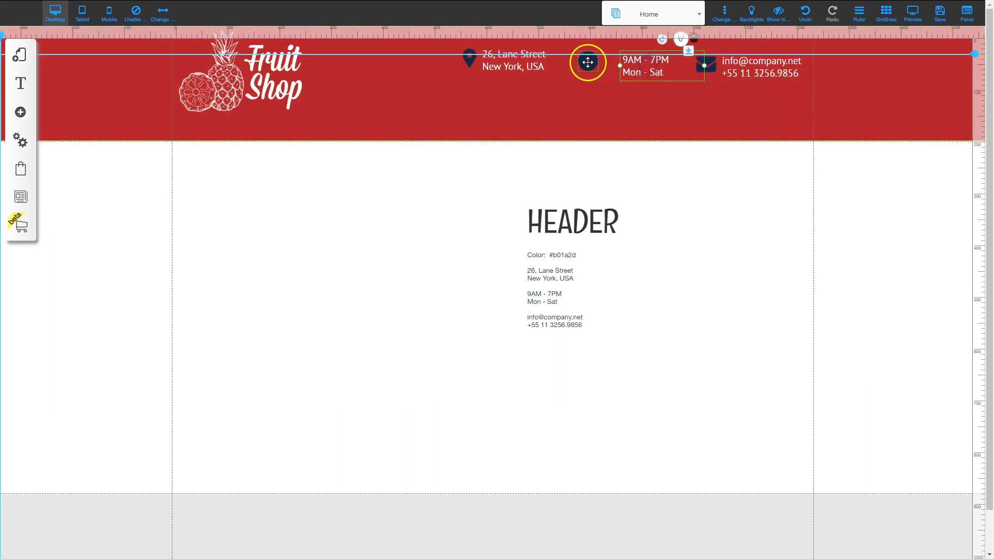
mouse_move(587, 62)
left_mouse_down()
mouse_move(588, 99)
mouse_move(603, 66)
mouse_move(607, 107)
mouse_move(606, 66)
left_mouse_up()
left_click_drag(529, 64, 557, 70)
left_click_drag(470, 58, 498, 67)
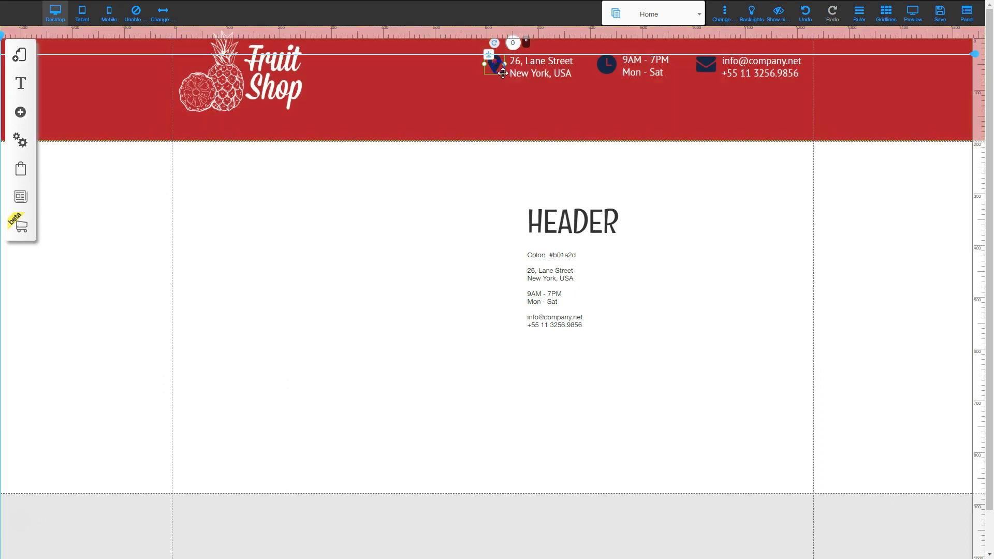
Remove the horizontal guide from the header
left_click(822, 191)
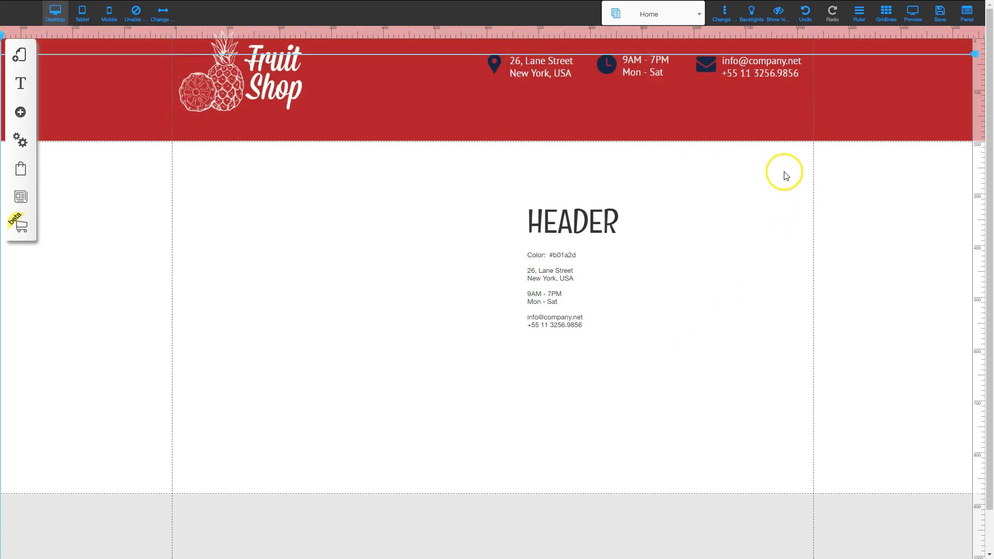
left_click(975, 55)
left_click(901, 295)
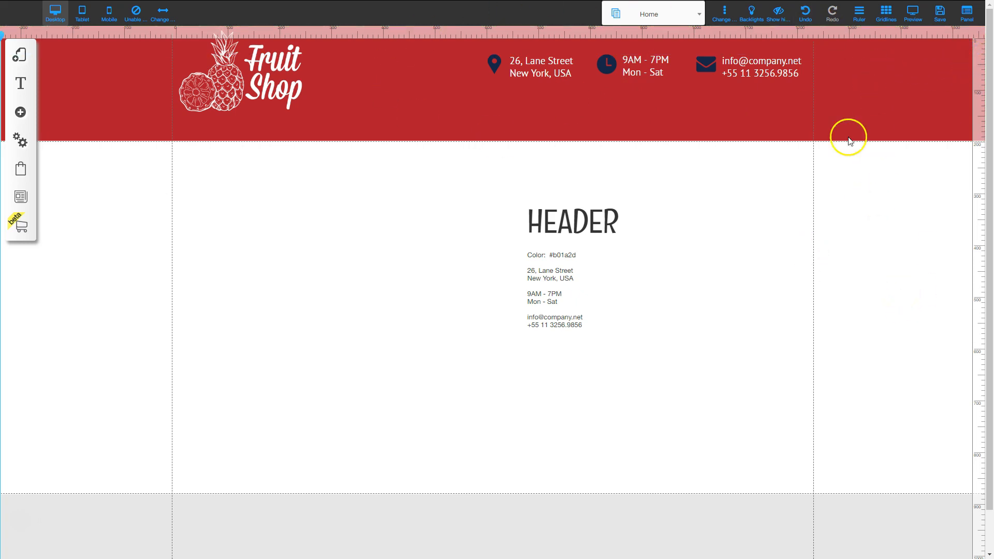
Remove the HEADER notes text element from the page body
left_click(530, 257)
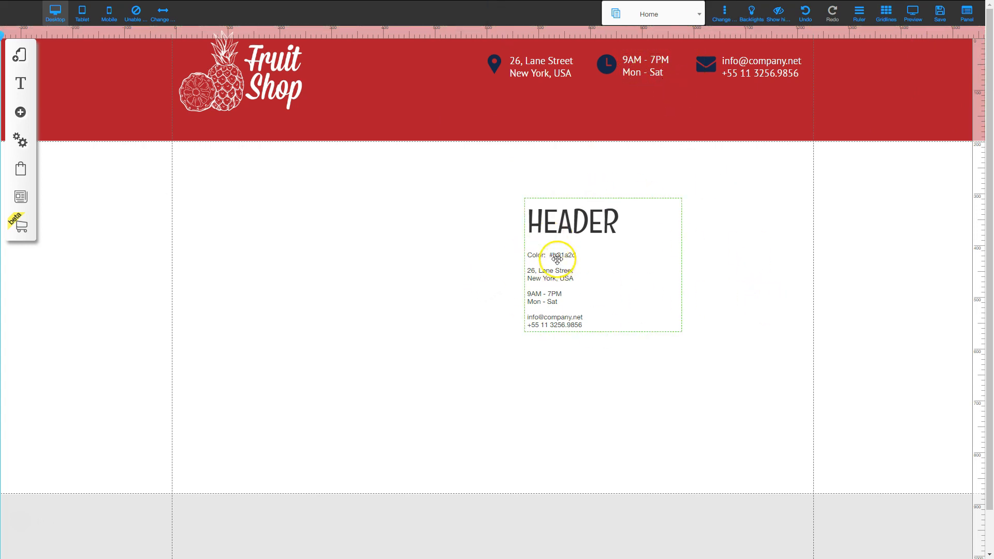
right_click(556, 257)
left_click(455, 322)
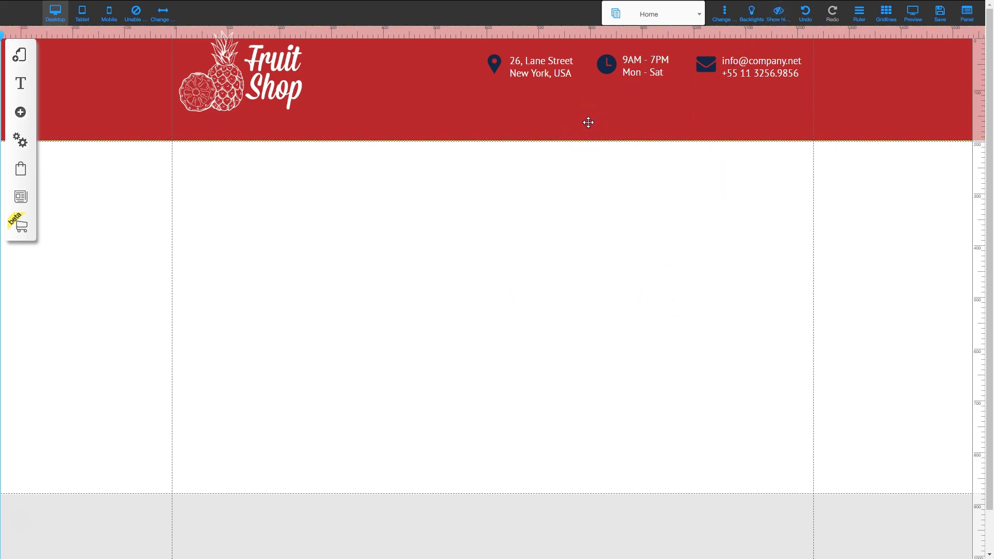
Add the Rounded (Grey) social bar from the Social elements to the page body
left_click(21, 114)
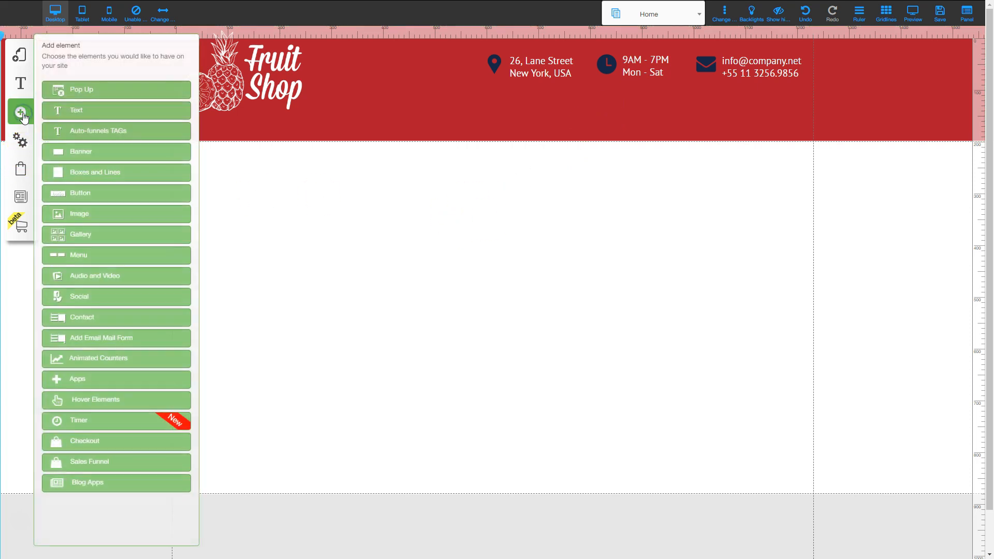
left_click(86, 301)
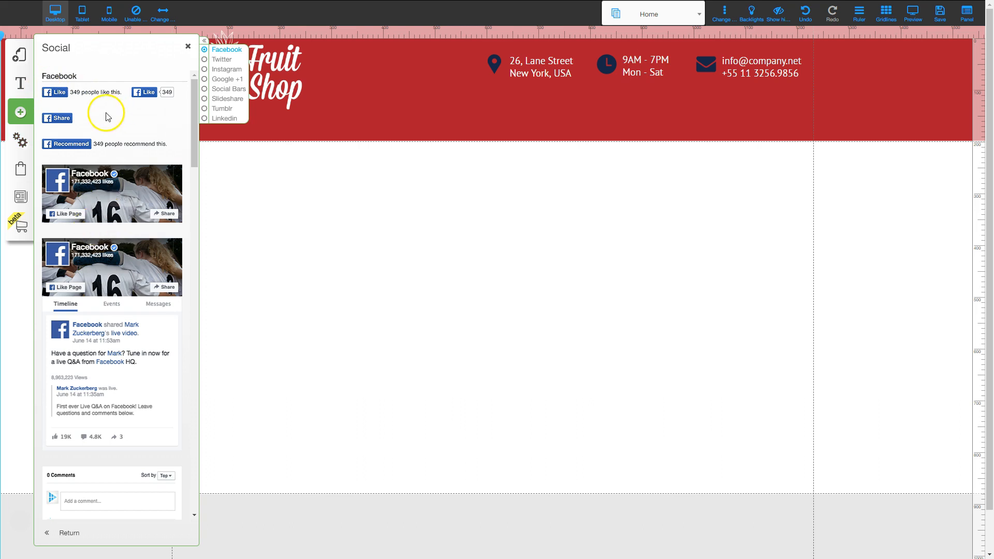
scroll(101, 358, "down", 7)
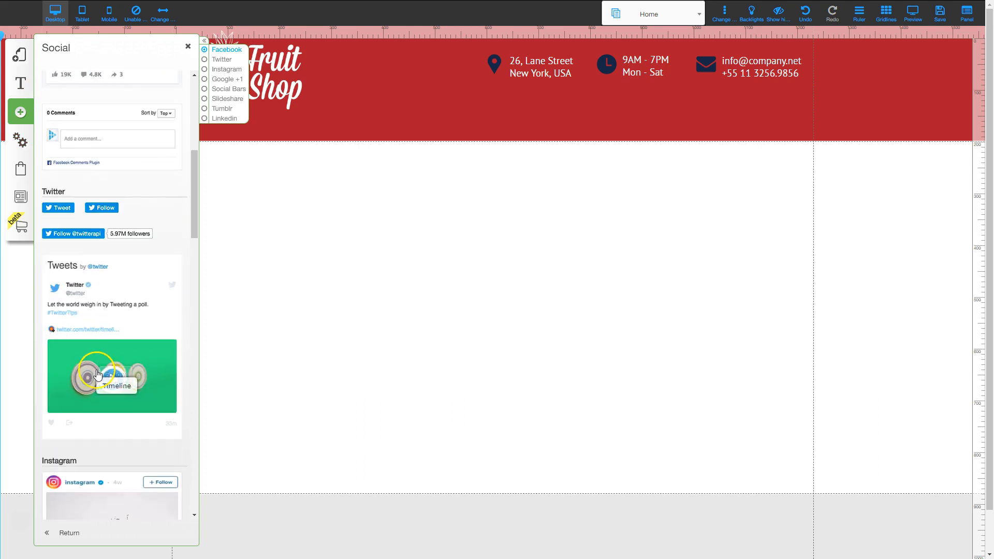
scroll(97, 374, "down", 8)
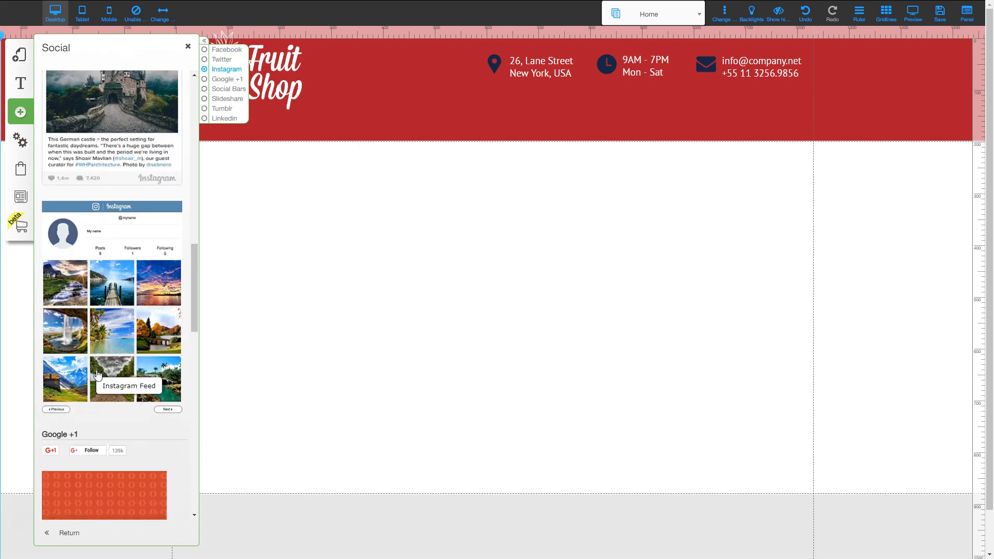
scroll(98, 373, "down", 10)
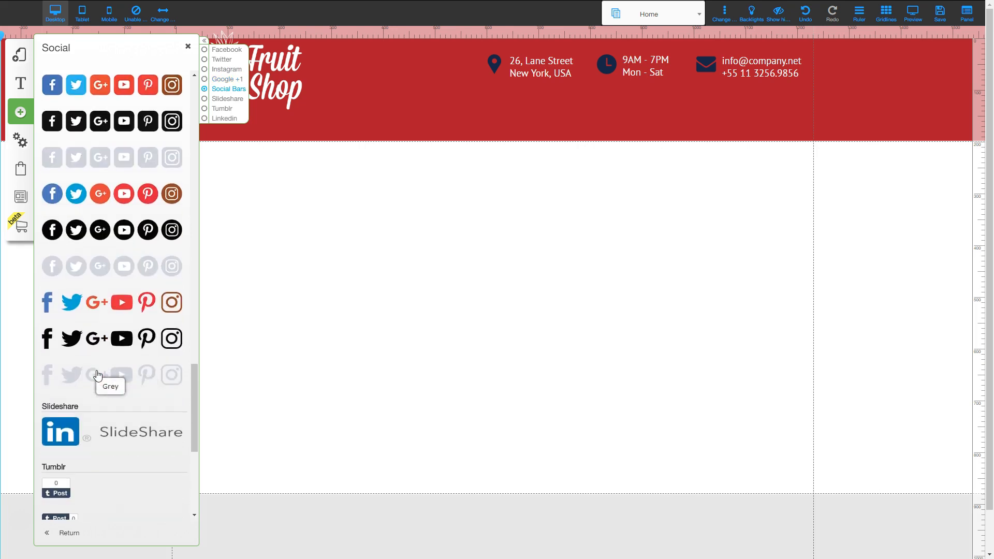
scroll(98, 374, "down", 2)
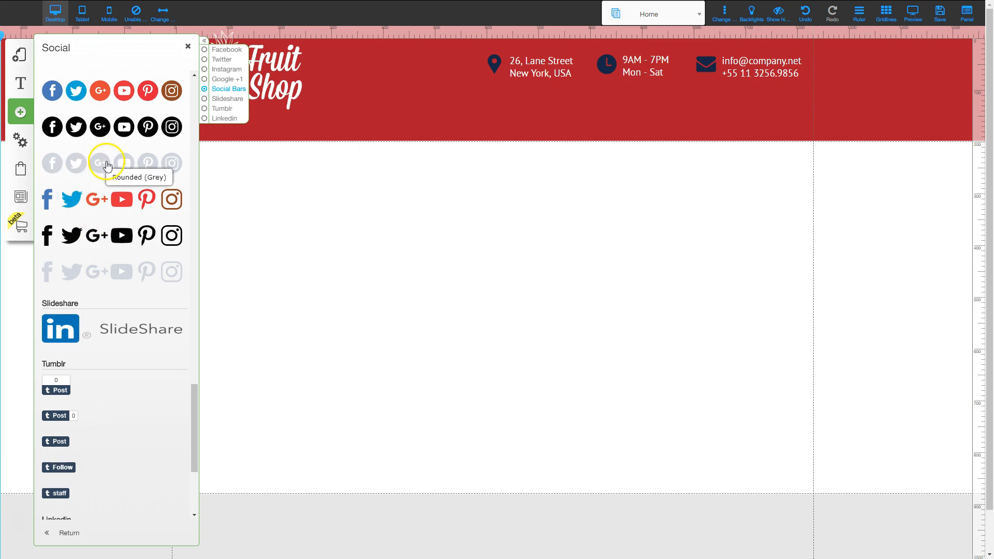
left_click(77, 162)
left_click(188, 49)
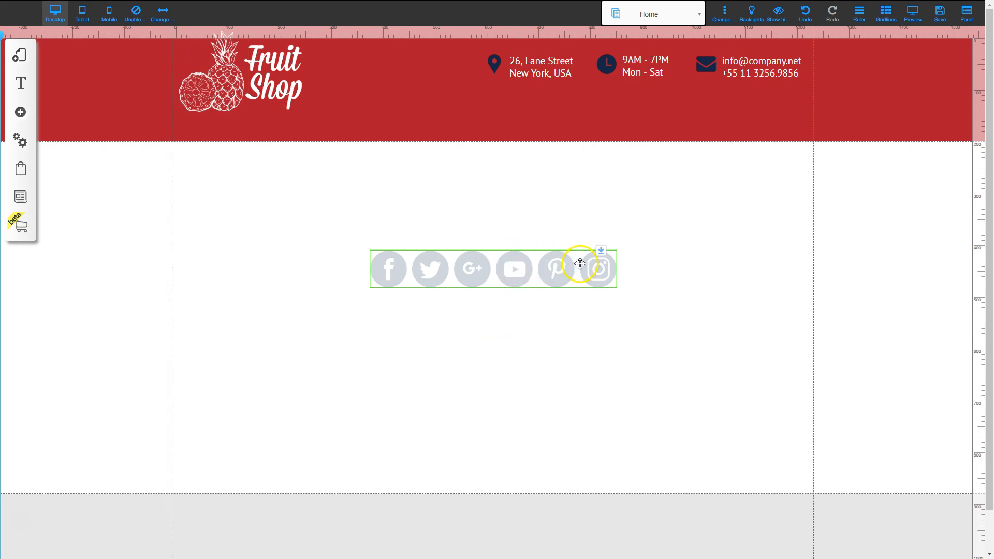
Reduce the social bar's icon size to 39px and apply the change
left_click(453, 196)
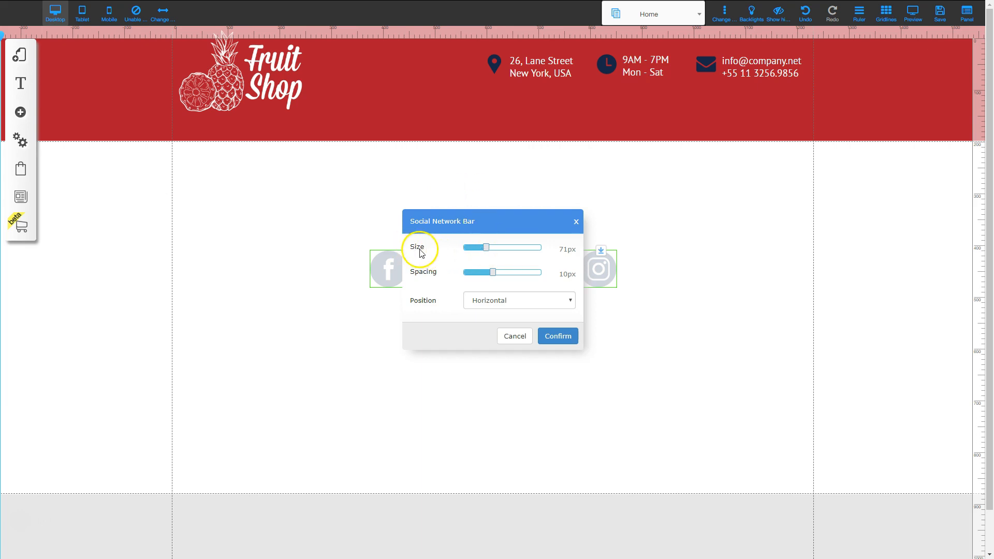
left_click_drag(494, 252, 477, 252)
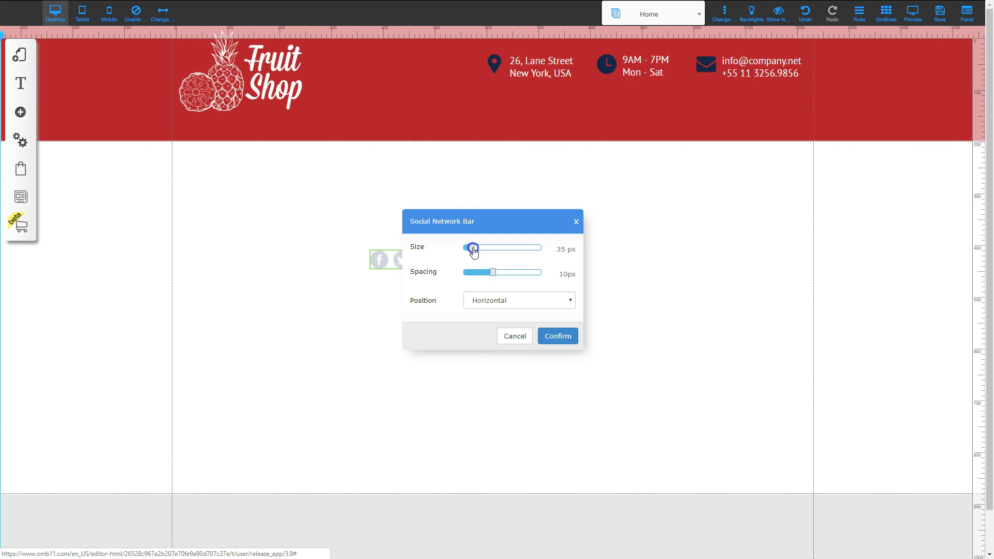
left_click(553, 336)
Move the social bar into the red header beneath the e-mail and phone details, and hide the rulers
left_click(428, 260)
left_click(524, 221)
left_click_drag(442, 258, 715, 122)
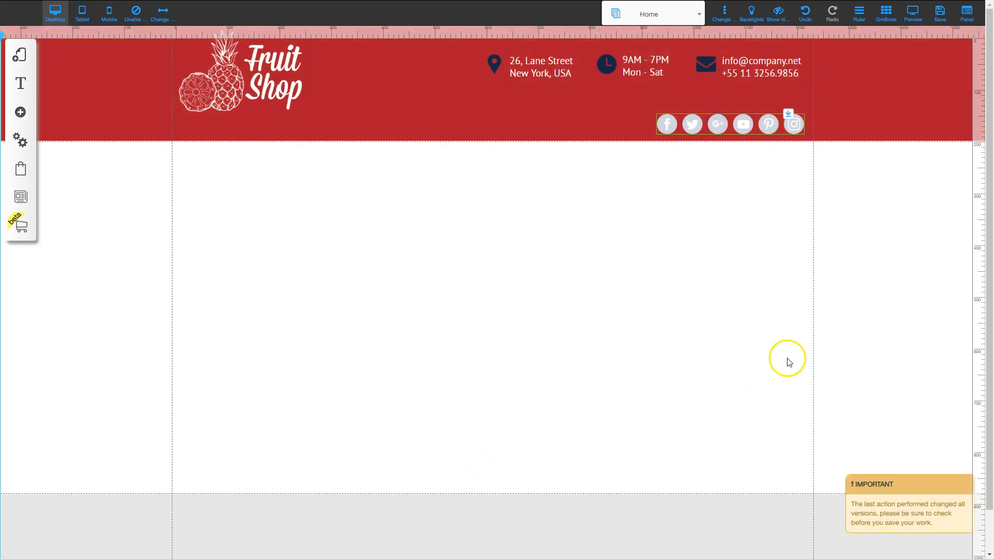
left_click(856, 17)
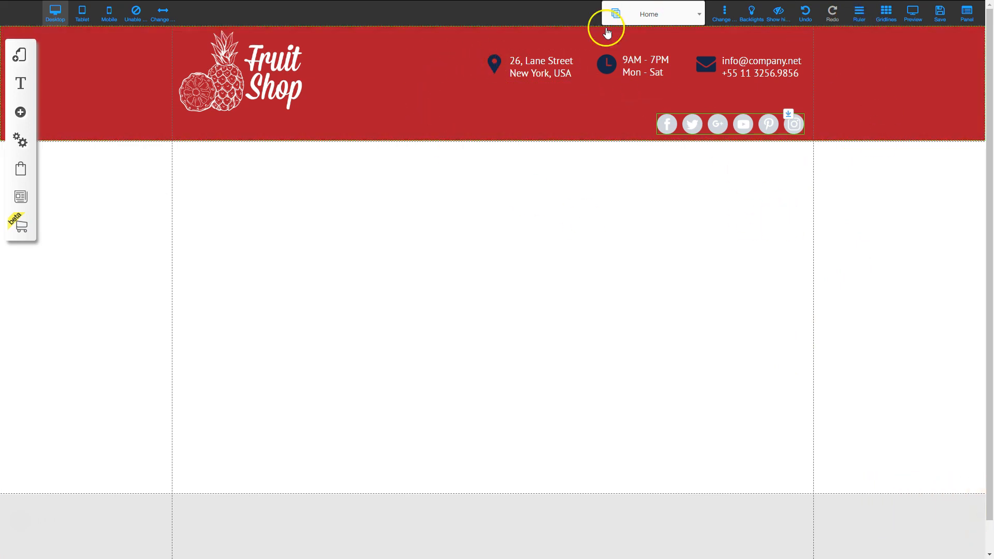
left_click_drag(741, 122, 742, 114)
Shorten the red header in small steps by raising its lower edge, moving the social bar up within it
left_click(499, 138)
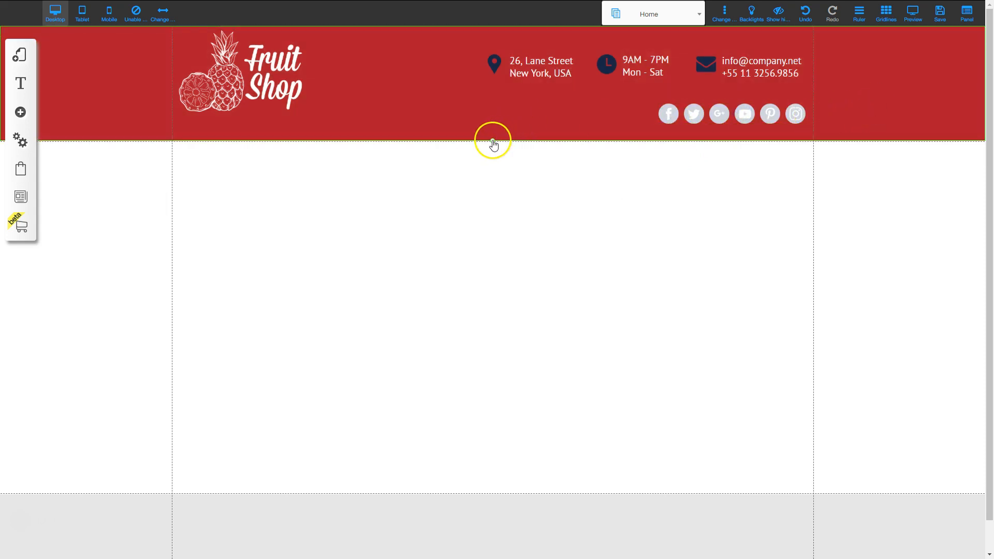
left_click_drag(492, 141, 492, 134)
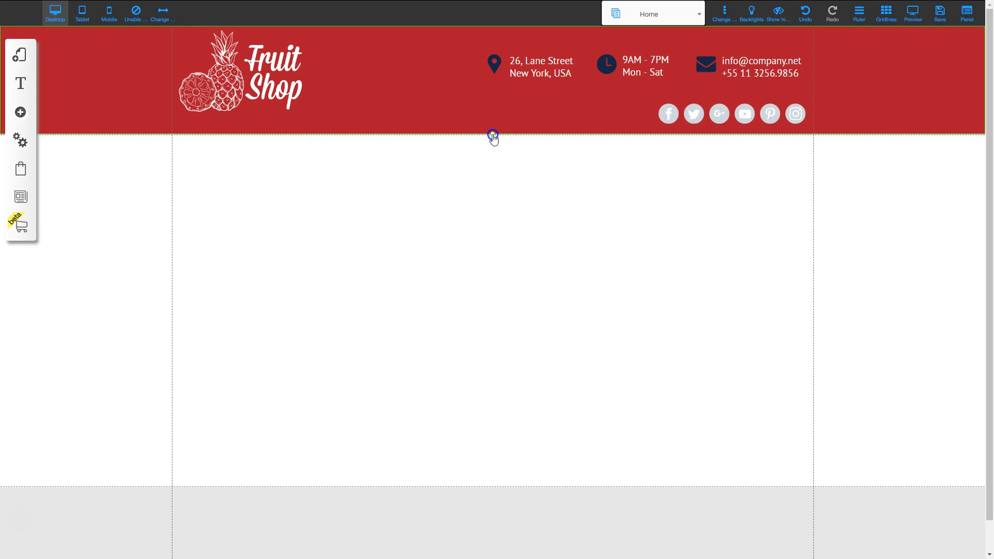
left_click_drag(692, 112, 693, 108)
left_click(564, 106)
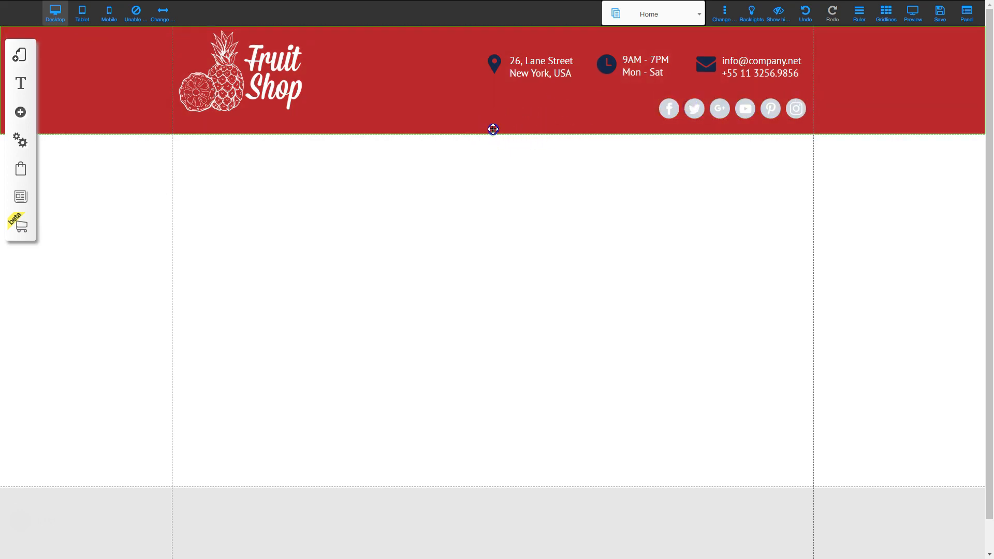
left_click_drag(495, 128, 495, 128)
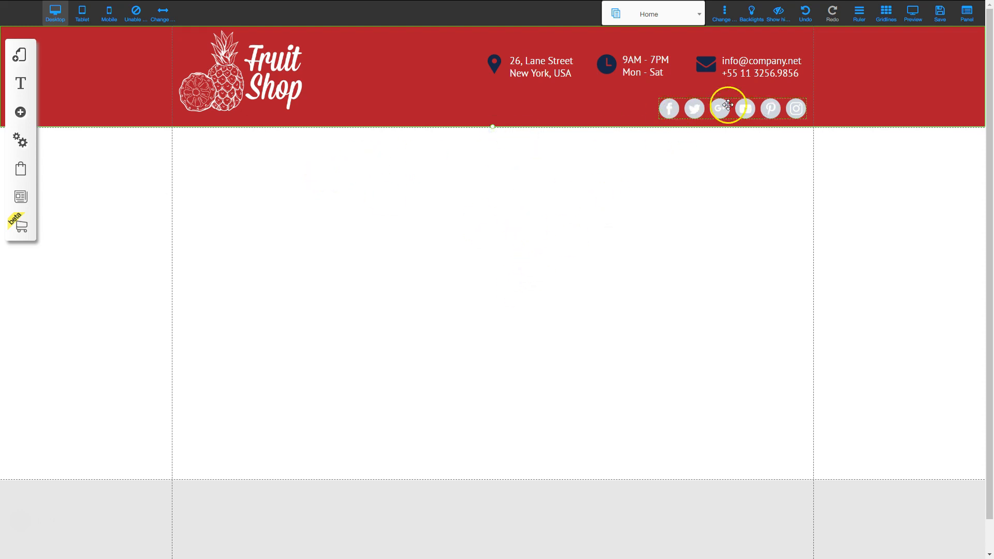
left_click_drag(729, 103, 729, 101)
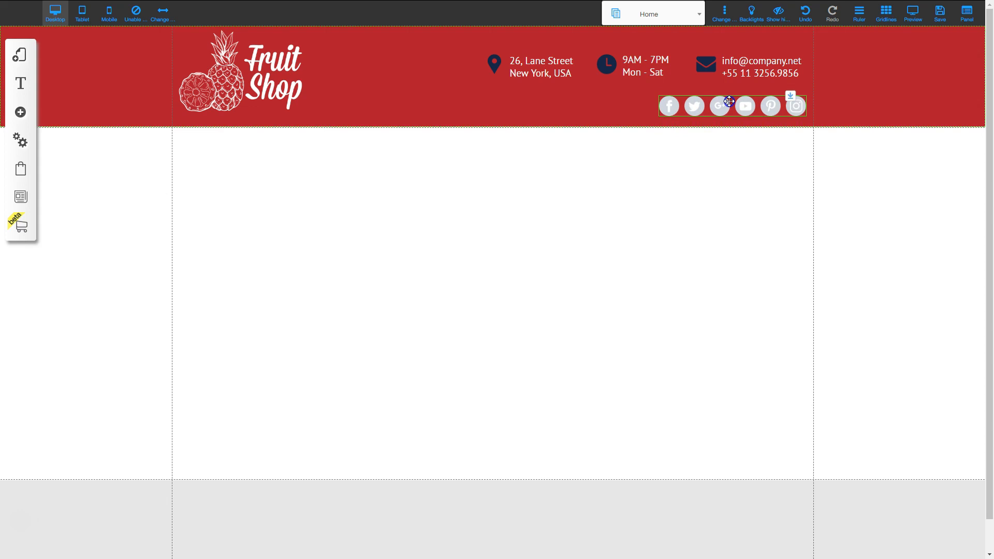
Look at the Position options in the social bar's edit settings, then close them without changes
left_click(730, 105)
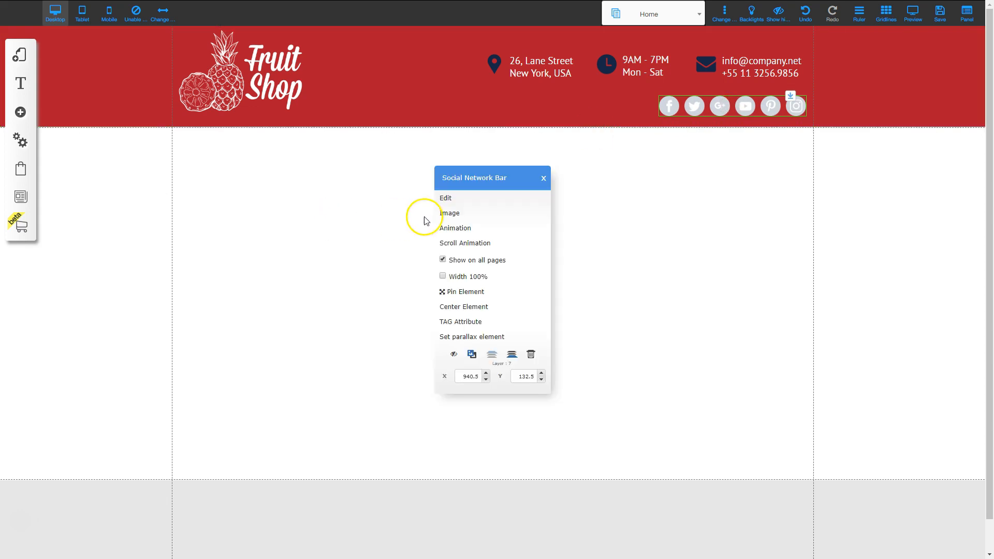
left_click(458, 201)
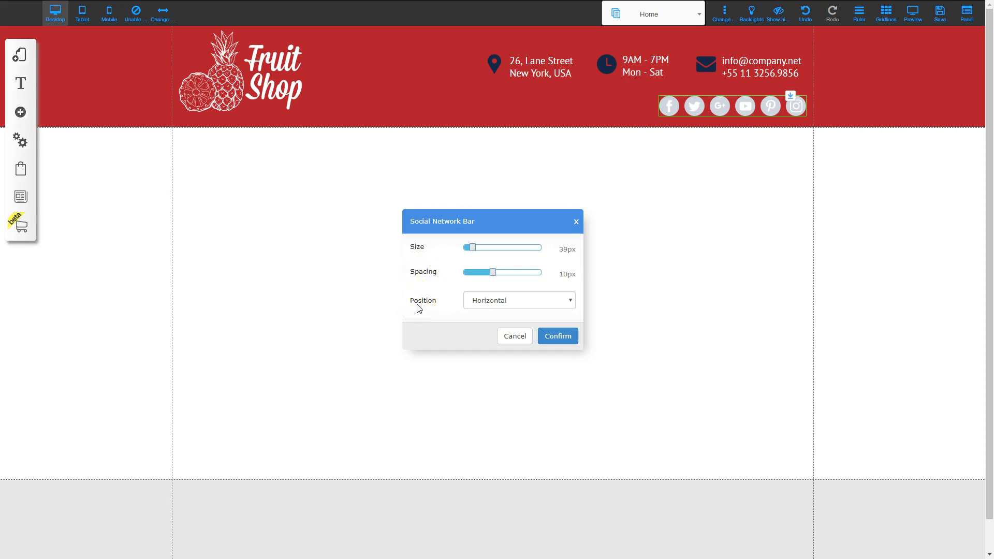
left_click(477, 303)
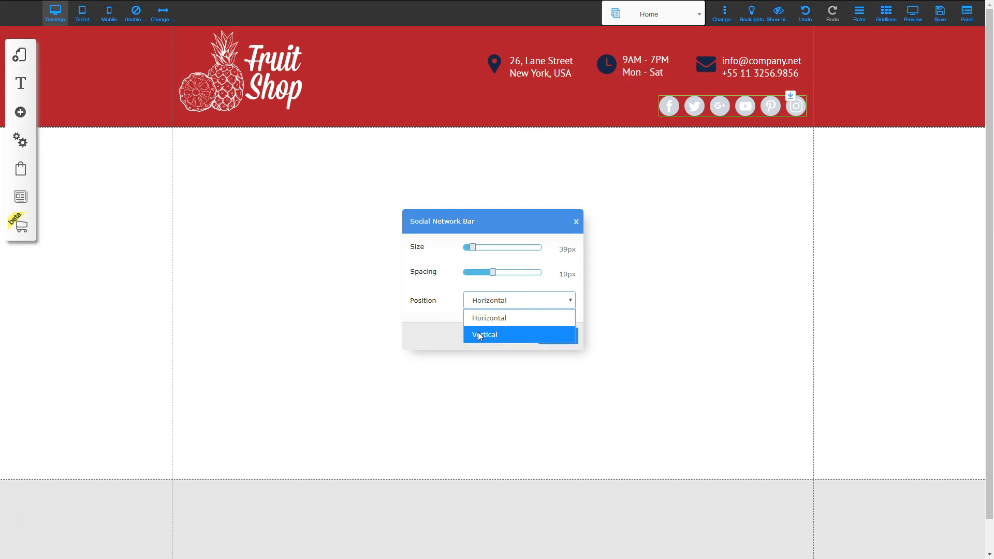
left_click(577, 223)
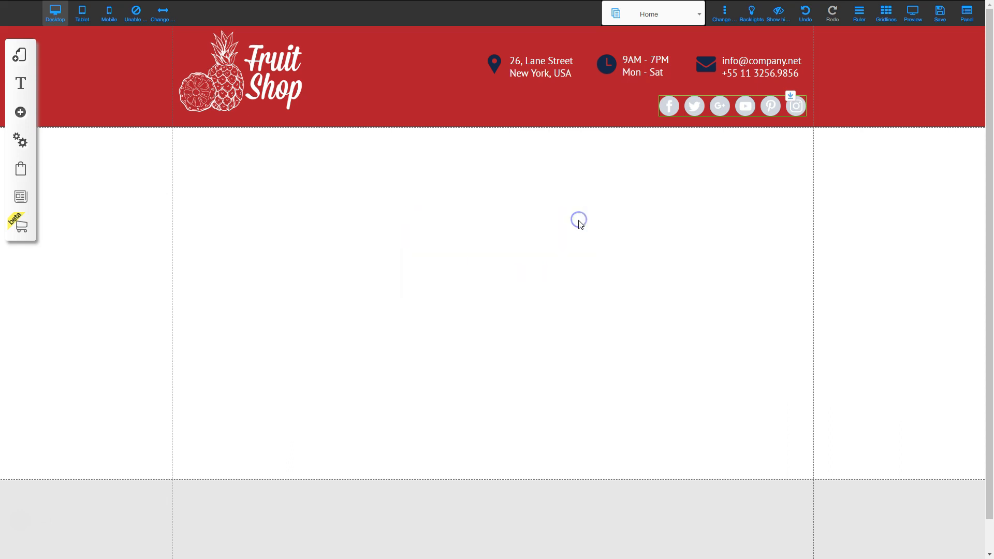
Remove the Instagram icon from the social bar and apply the change
left_click(673, 107)
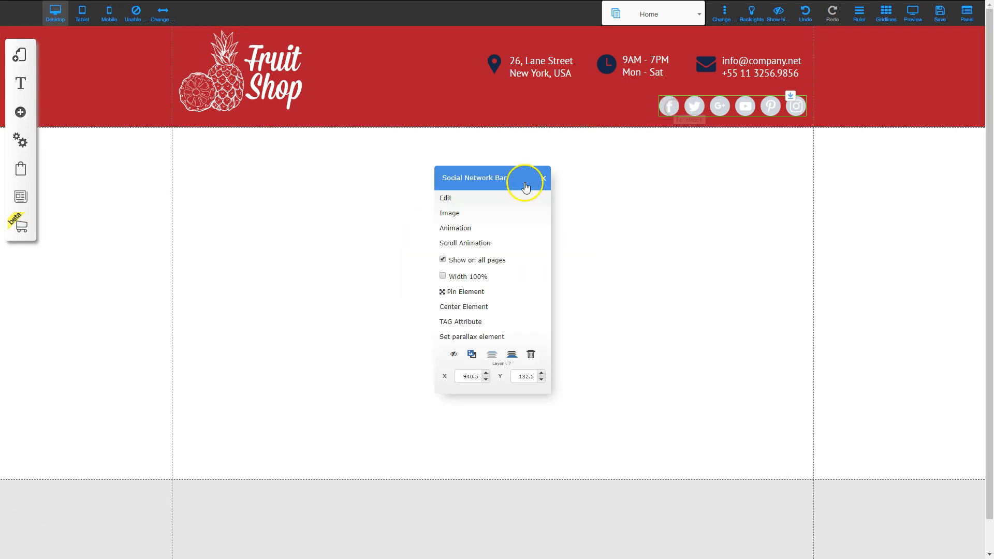
left_click(454, 217)
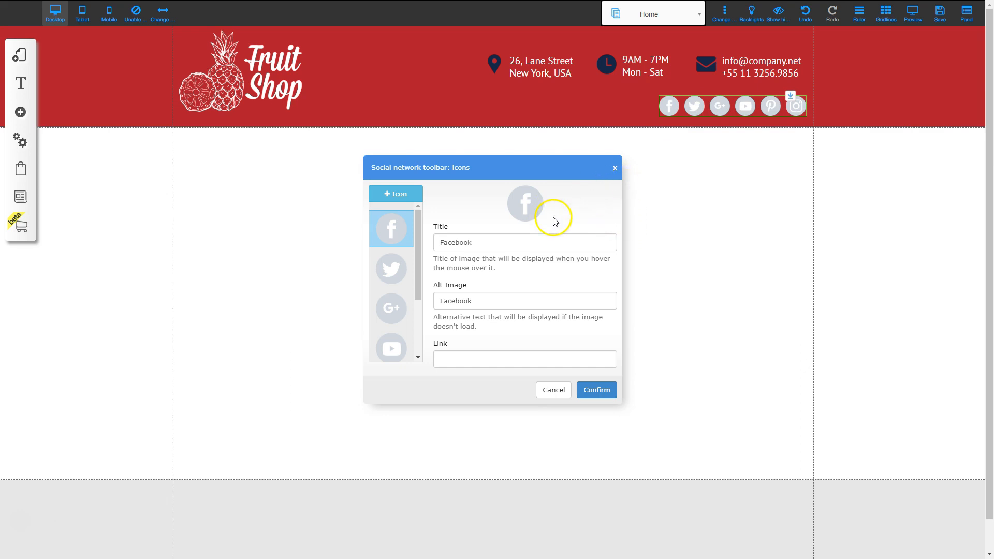
left_click_drag(418, 222, 413, 302)
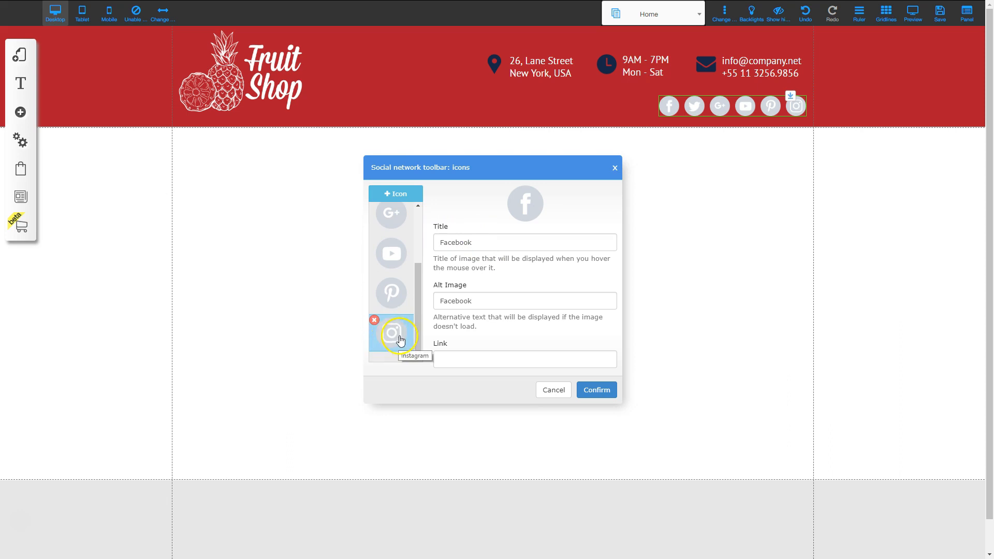
left_click(374, 321)
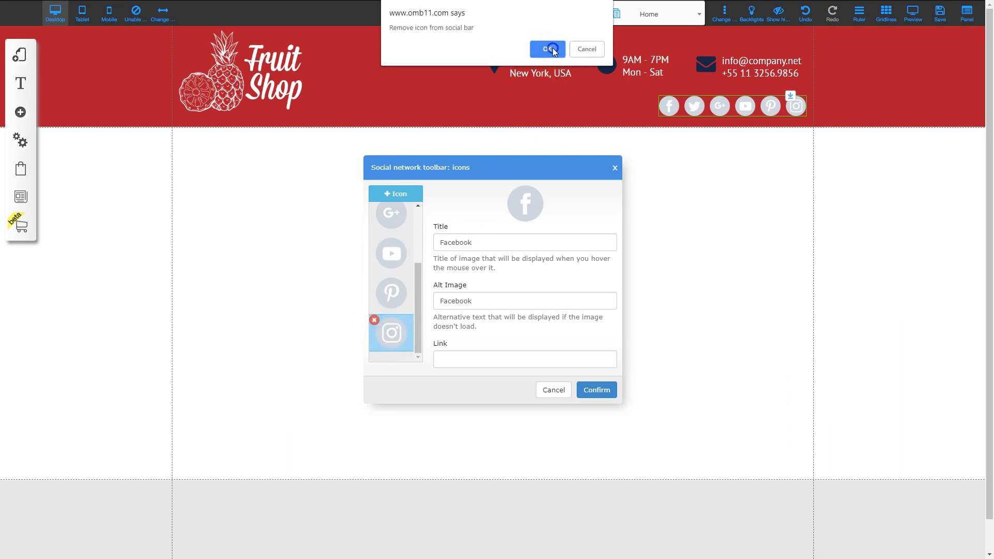
left_click(551, 47)
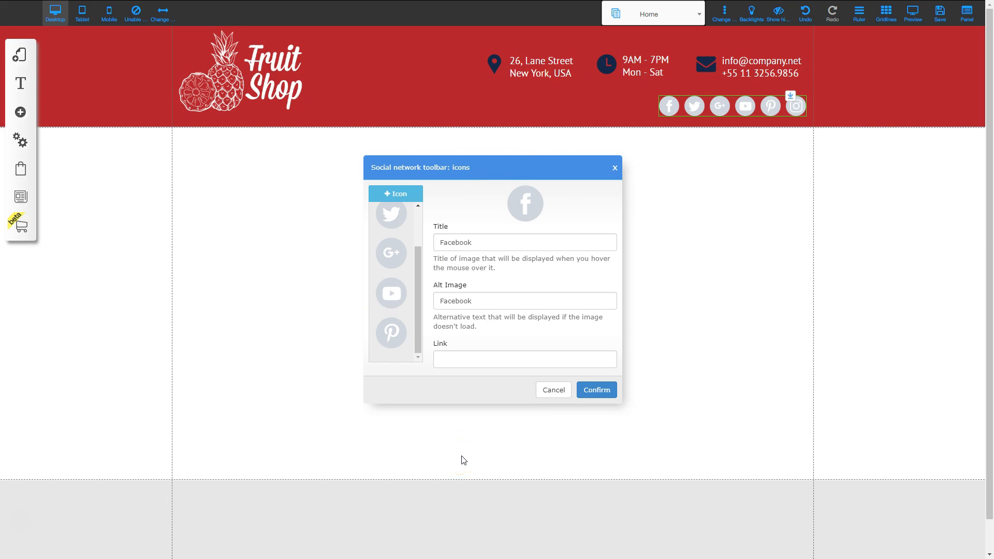
left_click(596, 390)
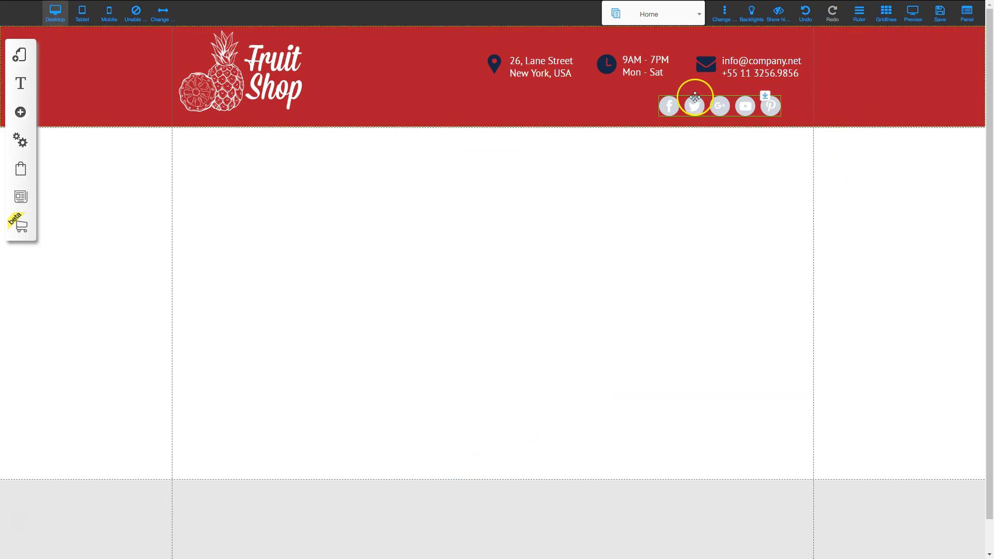
Shift the shortened social bar right so its end lines up with the e-mail and phone text
left_click_drag(719, 108, 740, 109)
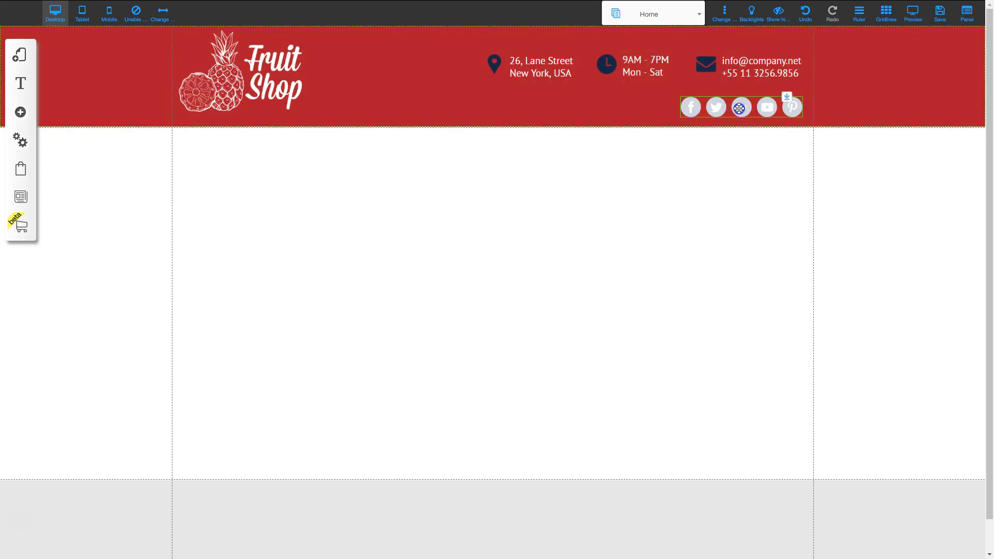
left_click_drag(739, 107, 709, 107)
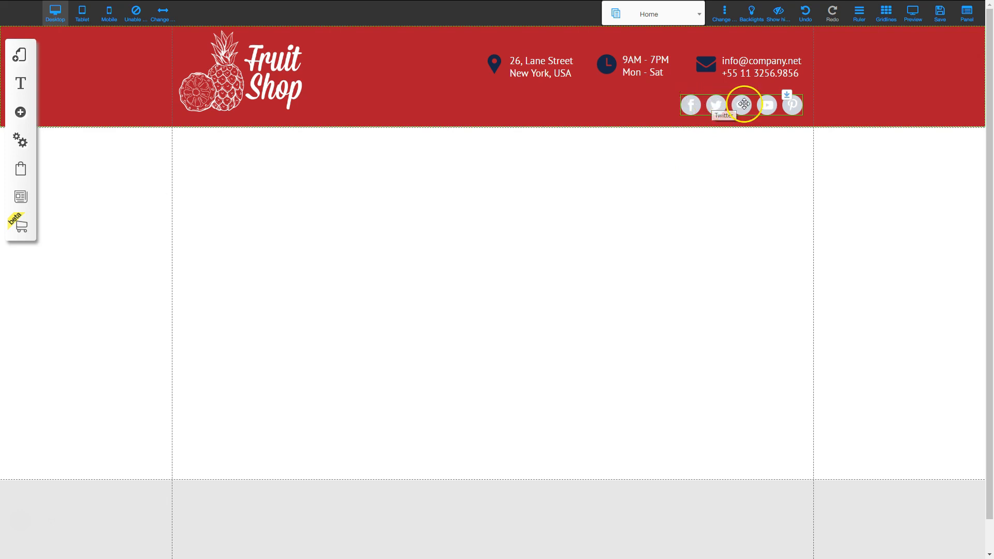
left_click(792, 104)
left_click(716, 105)
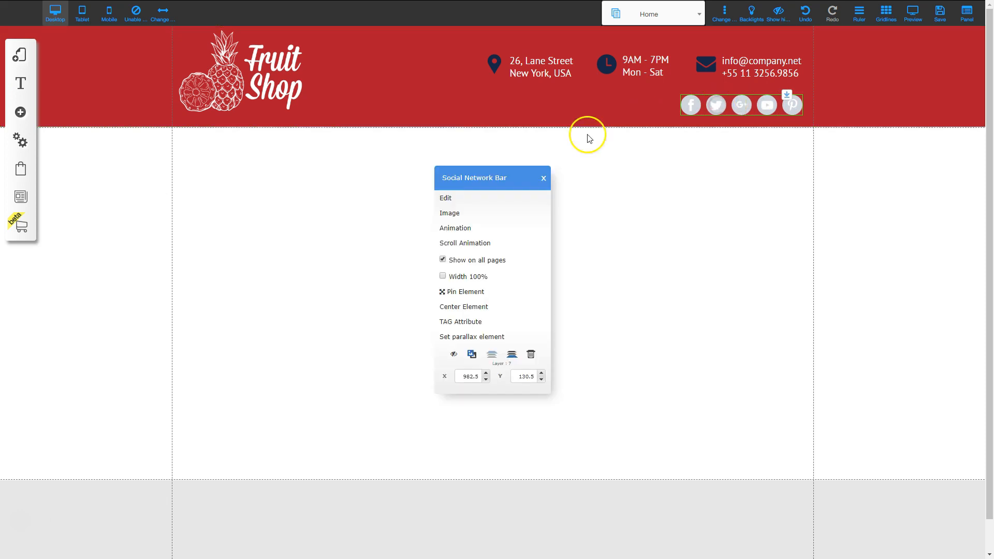
left_click(455, 213)
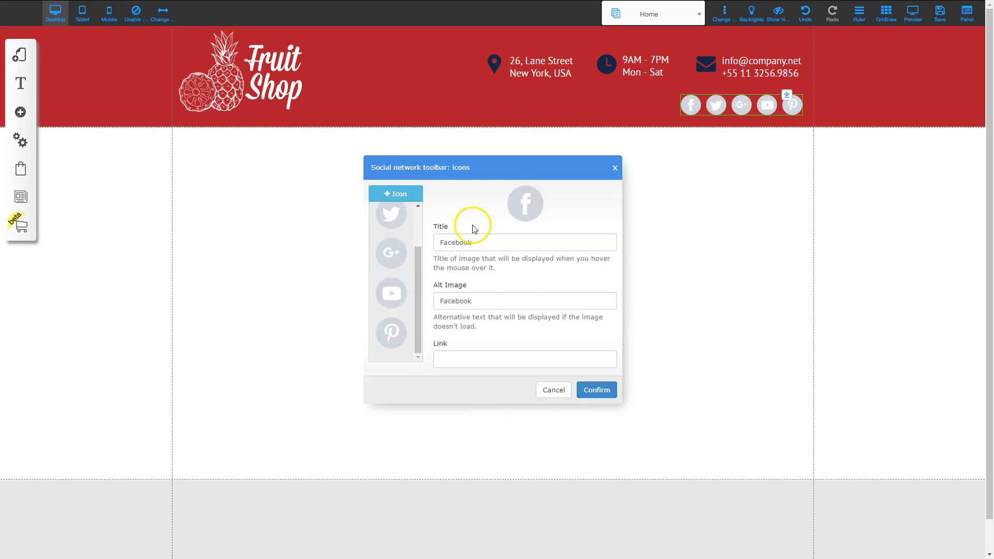
scroll(379, 285, "up", 2)
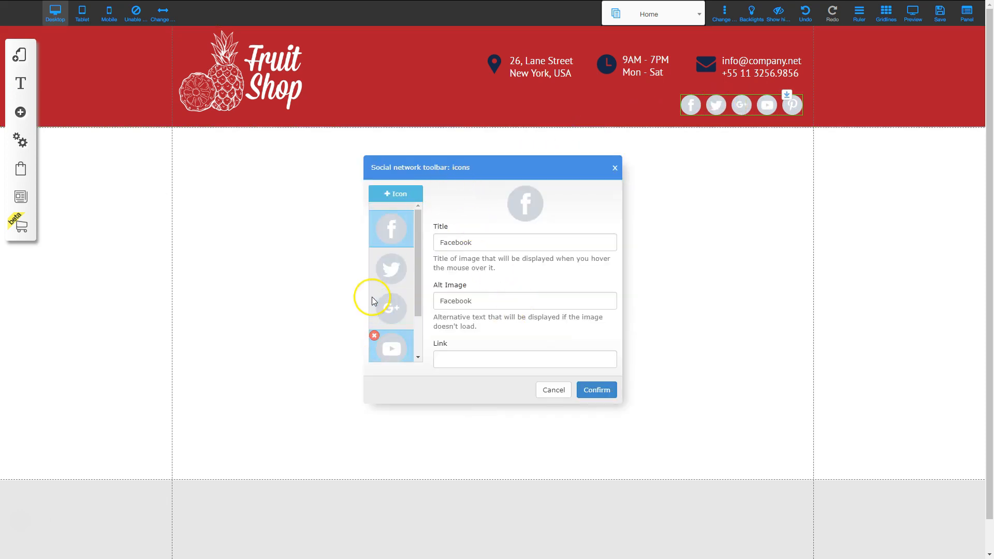
left_click(398, 235)
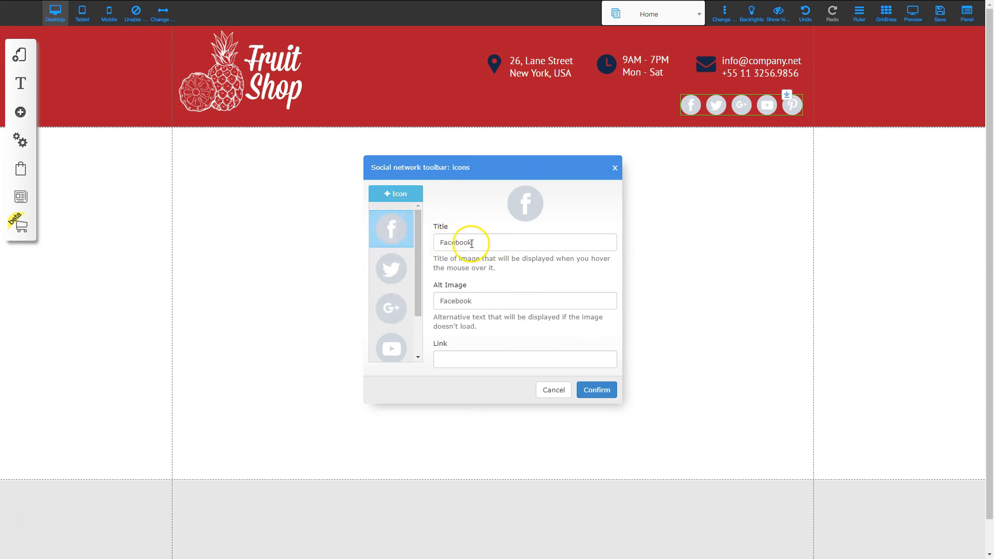
left_click(707, 105)
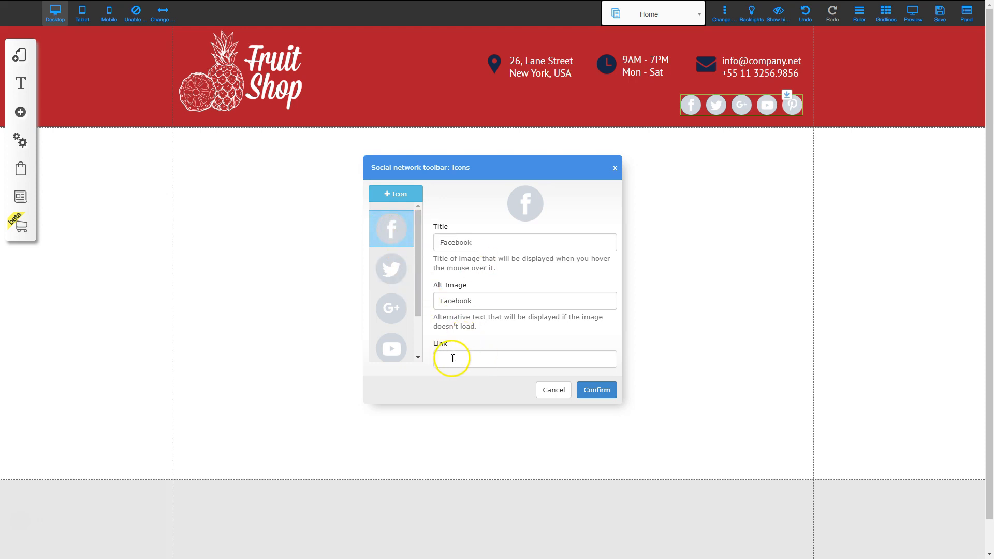
left_click(470, 358)
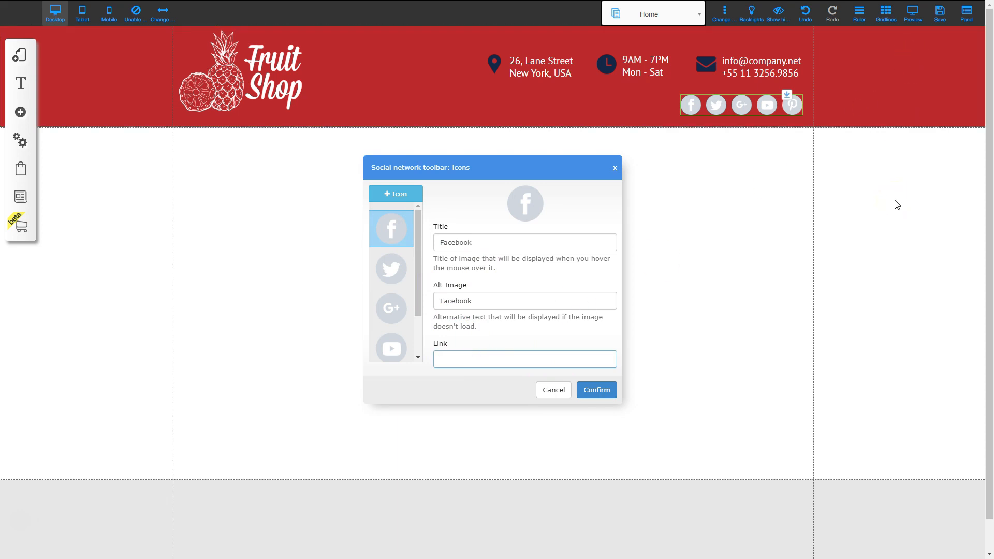
type("http://www.facebook.com/skydivingdiva")
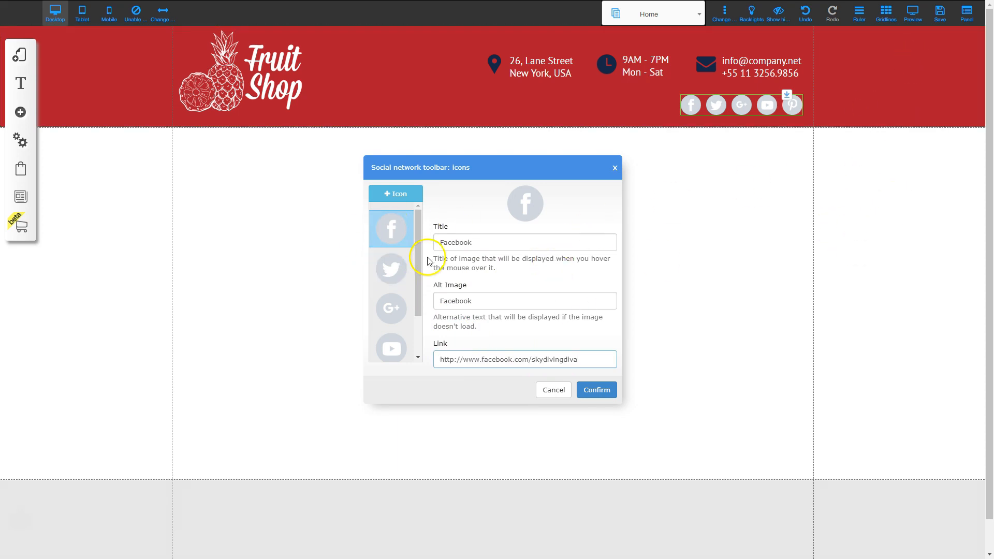
Check the Twitter icon's settings and the rest of the icon list, then save the social bar's icon changes
left_click(393, 273)
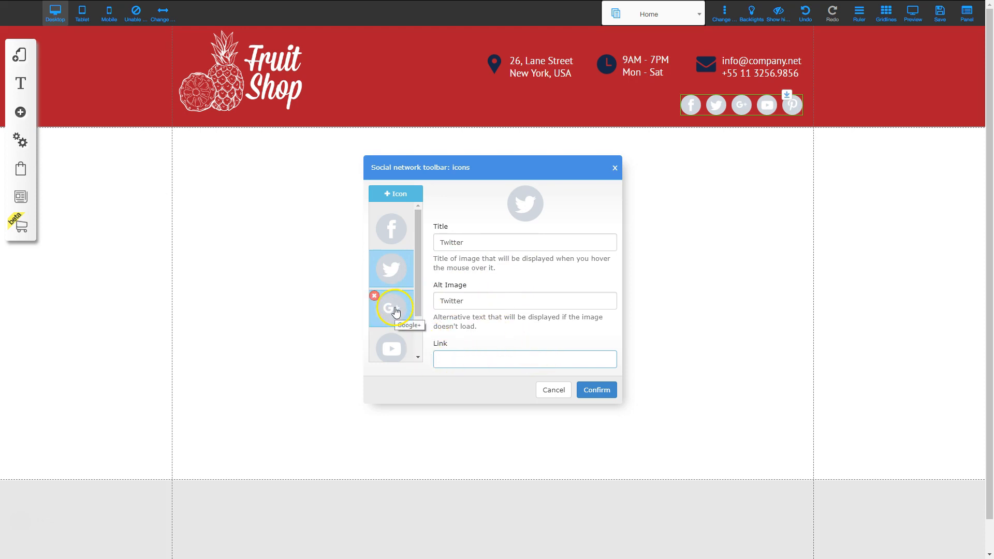
scroll(395, 311, "down", 2)
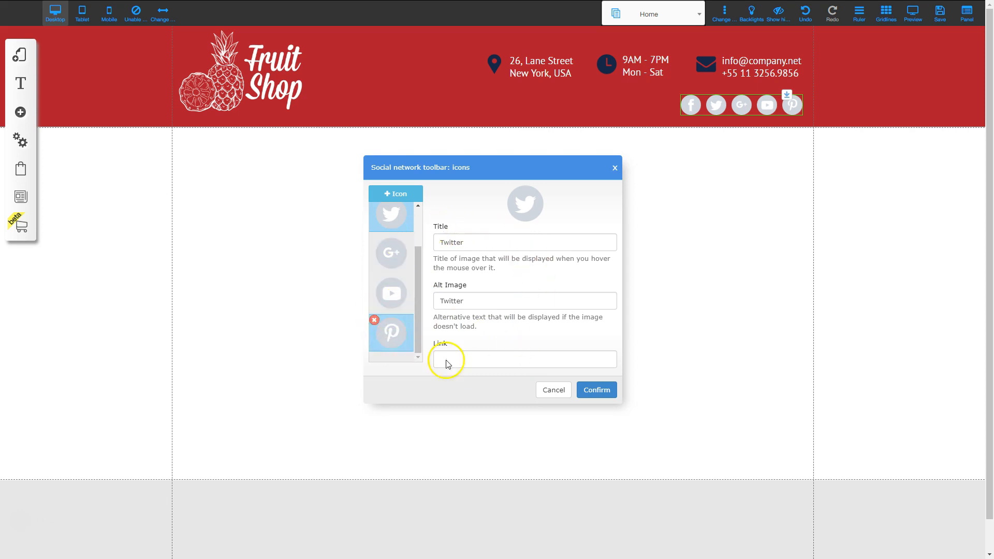
left_click(594, 389)
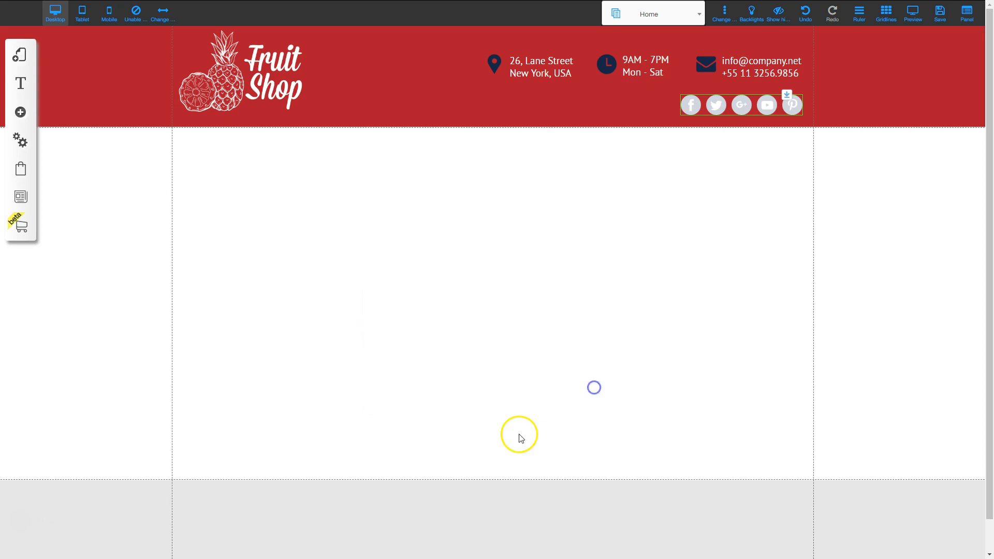